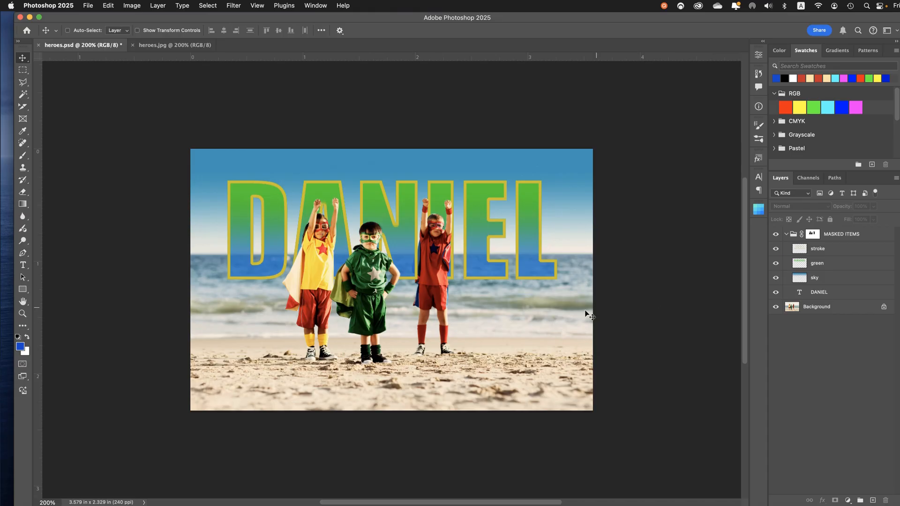
Look through the MASKED ITEMS group and its stroke, green, sky and text layers by selecting them individually
left_click(815, 278)
left_click(797, 293)
left_click(826, 249)
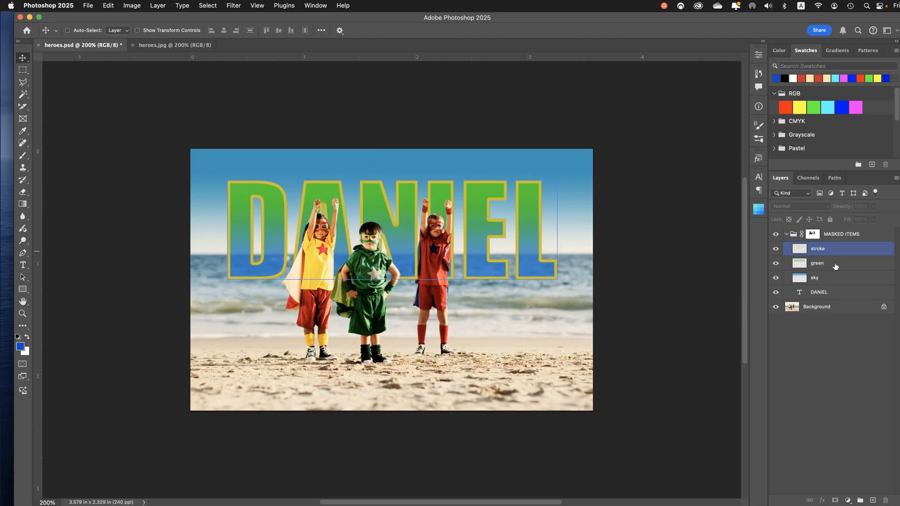
left_click(819, 237)
left_click(848, 249)
left_click(845, 263)
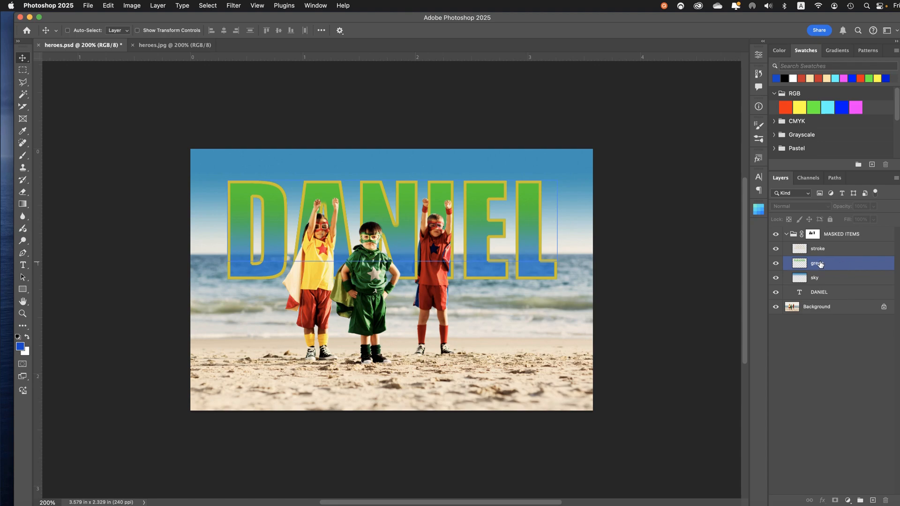
Hide the stroke, green, sky and text layers one by one, and show them and the MASKED ITEMS group again
left_click(782, 252)
left_click(776, 249)
key("alt+bracketleft")
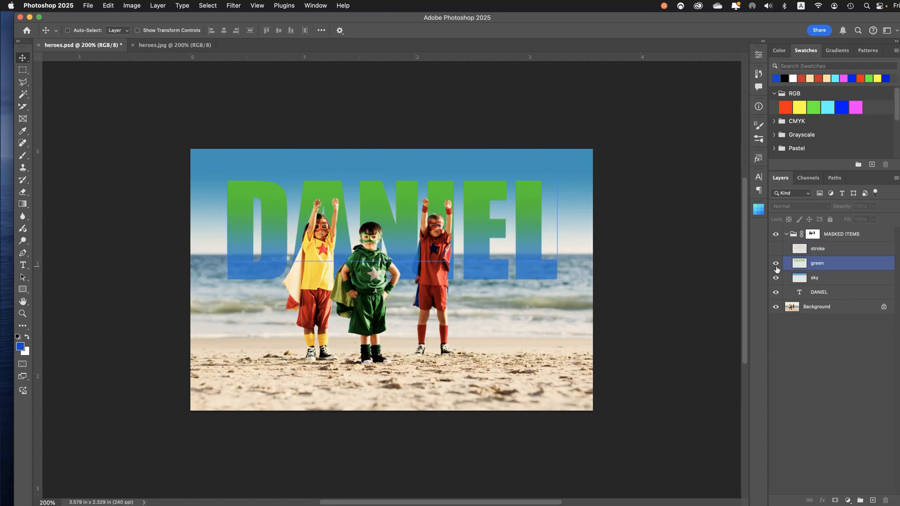
left_click(777, 264)
left_click(777, 278)
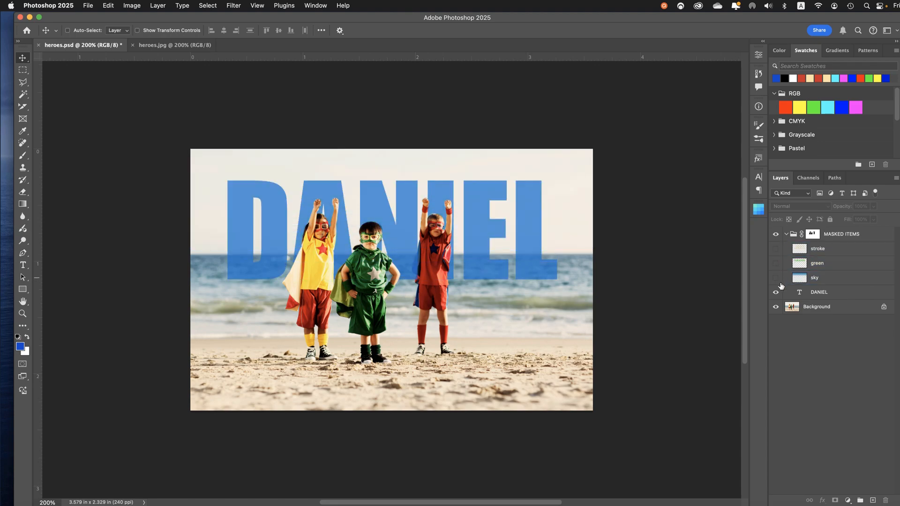
left_click(777, 293)
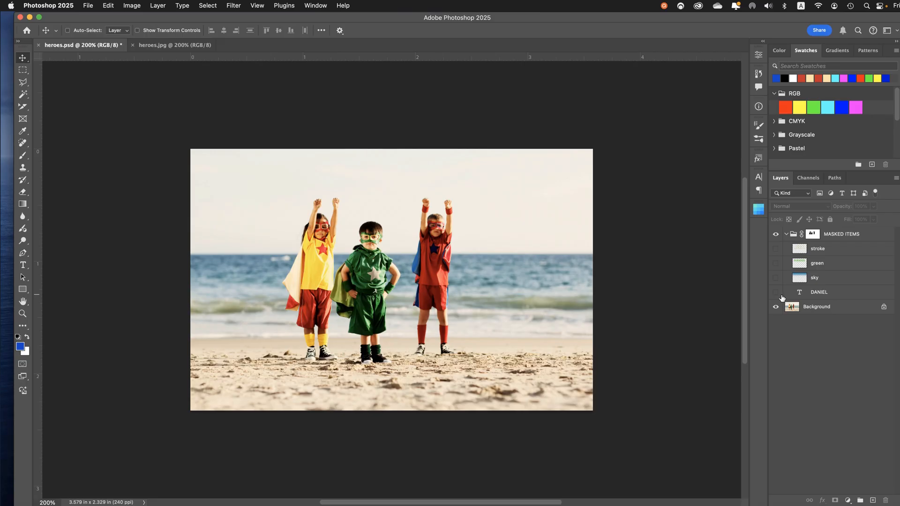
left_click(776, 236)
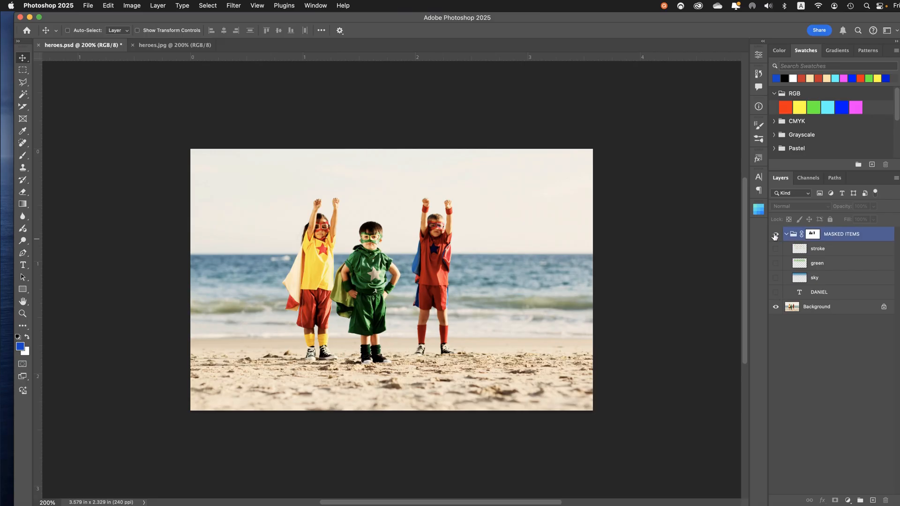
left_click_drag(776, 235, 776, 293)
left_click(832, 235)
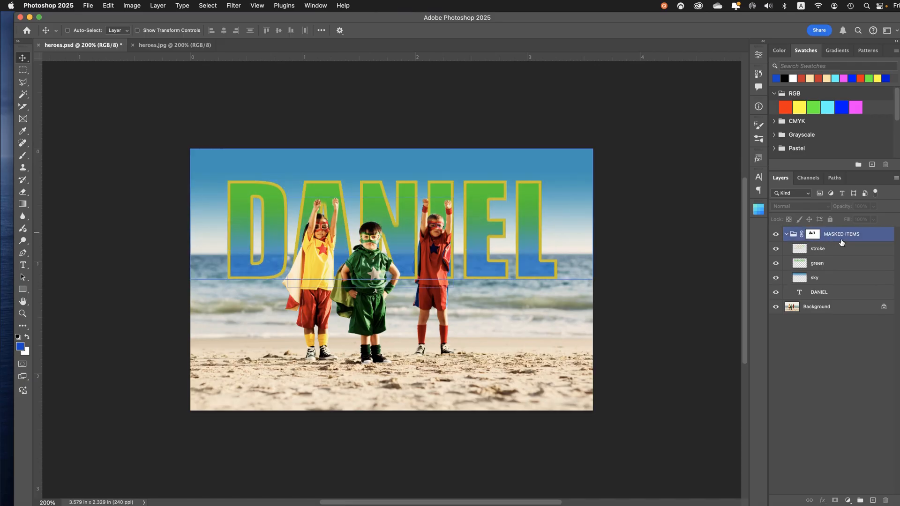
Compare the image with the MASKED ITEMS group hidden and shown, and inspect the text and Background layers
left_click(776, 235)
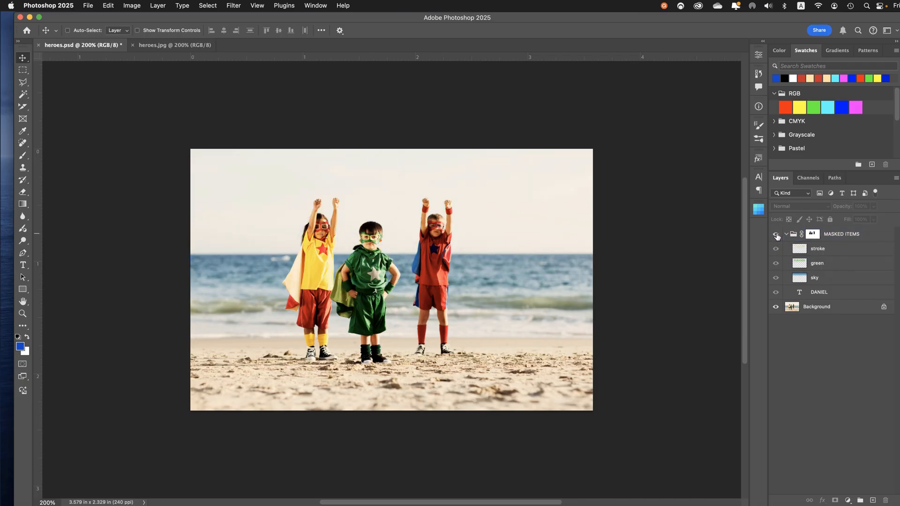
left_click(776, 235)
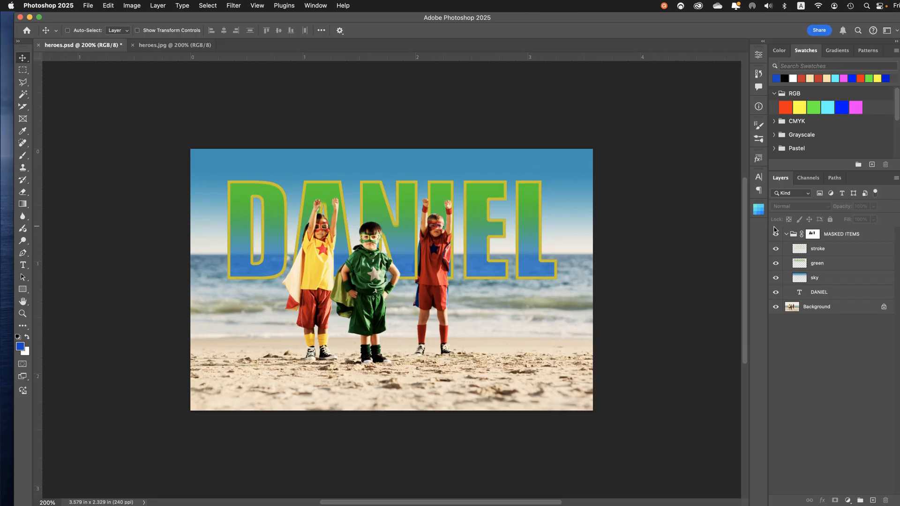
left_click(813, 293)
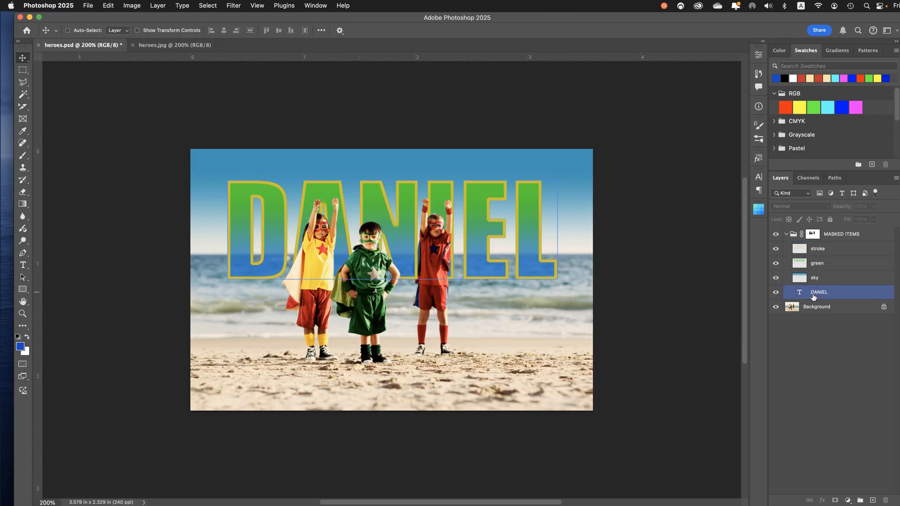
left_click(796, 316)
left_click(796, 309)
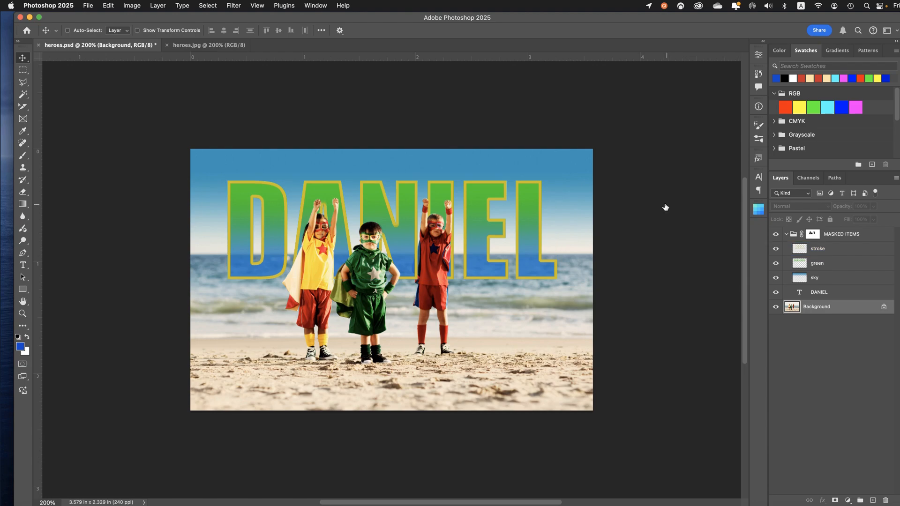
Start saving heroes.jpg under a new name and create a folder named "Digital Imagery lessons" inside the Loyalist folder
left_click(193, 46)
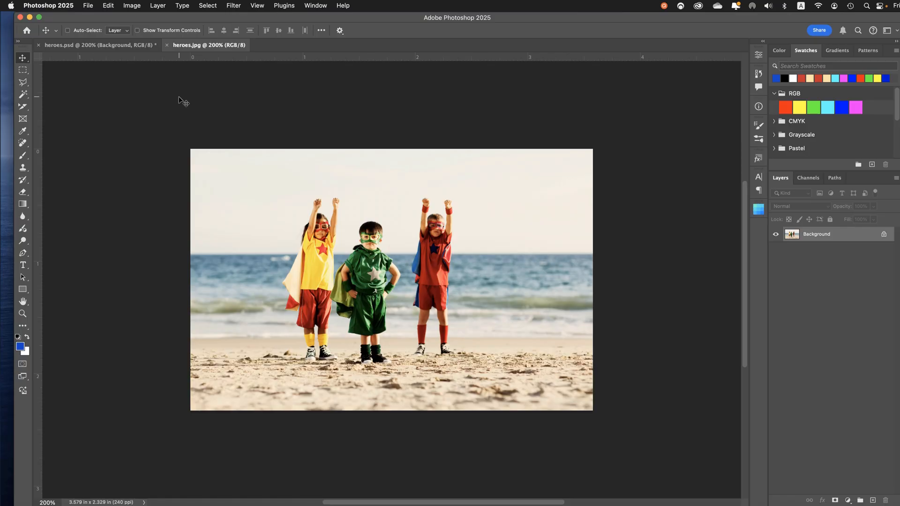
left_click(90, 7)
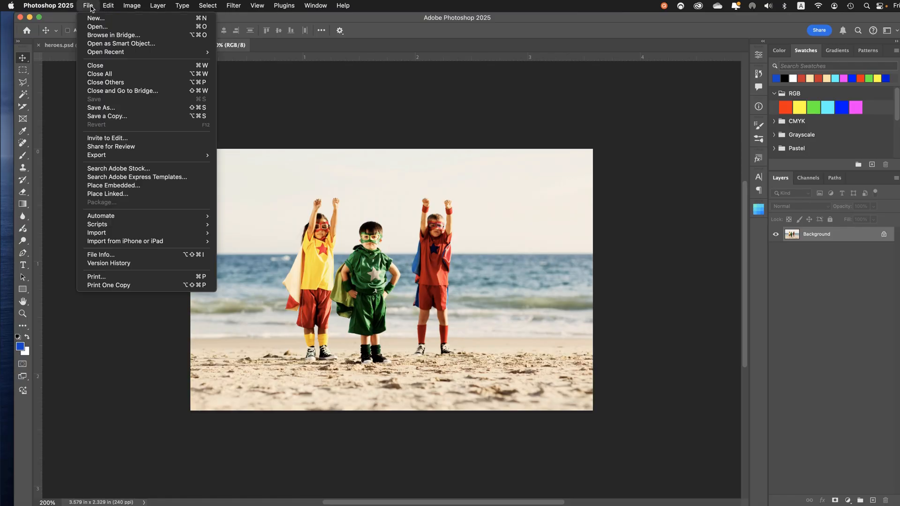
left_click(109, 108)
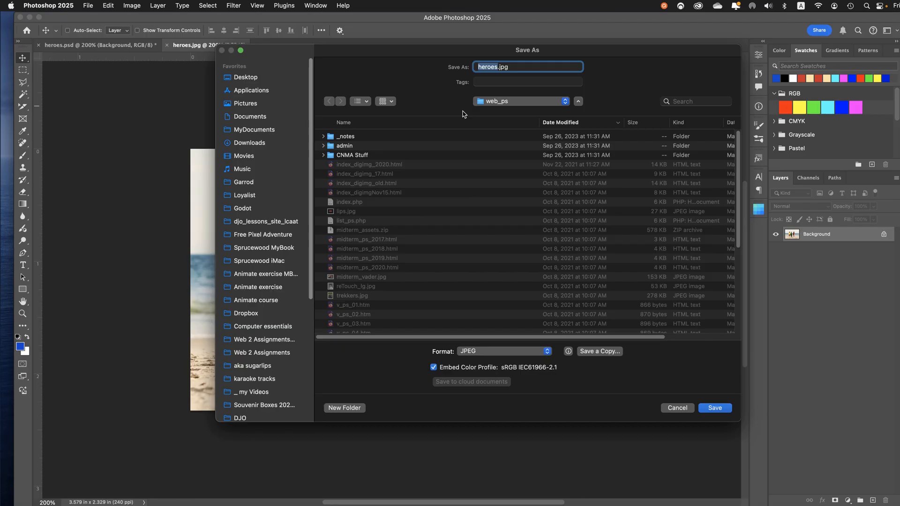
left_click(258, 197)
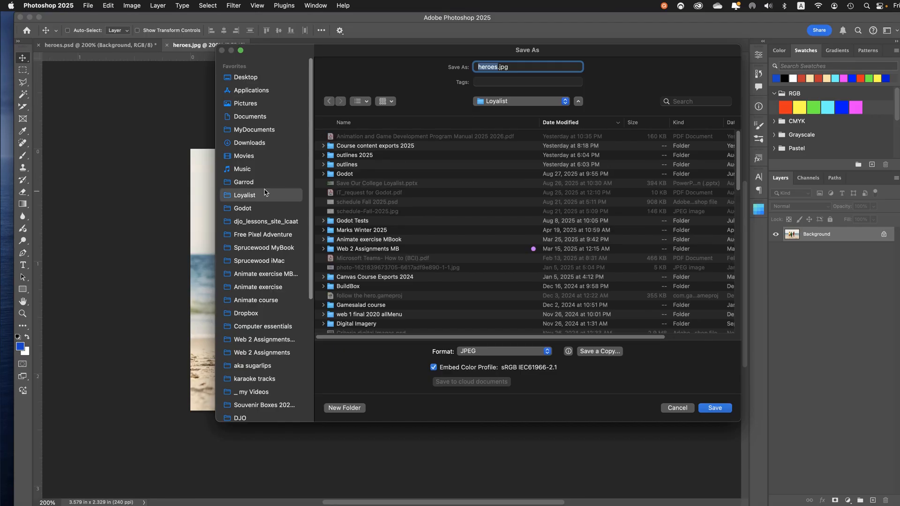
left_click(334, 411)
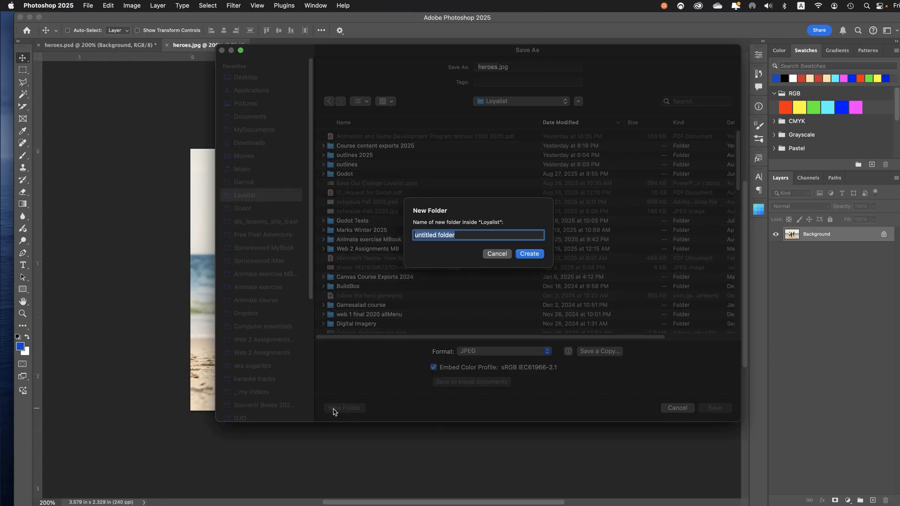
type("Digital Imagery lessons")
key("Return")
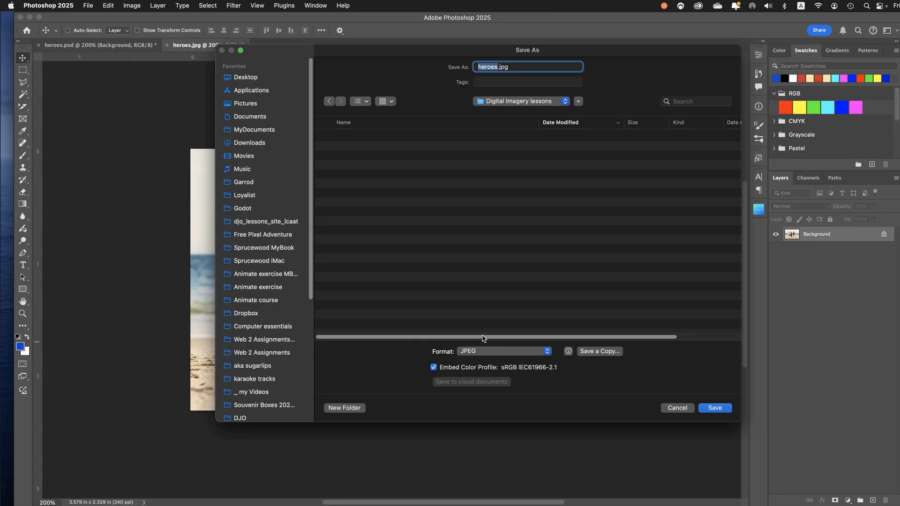
Save the image in Photoshop format, with the surname followed by "_04" as the file name
left_click(483, 352)
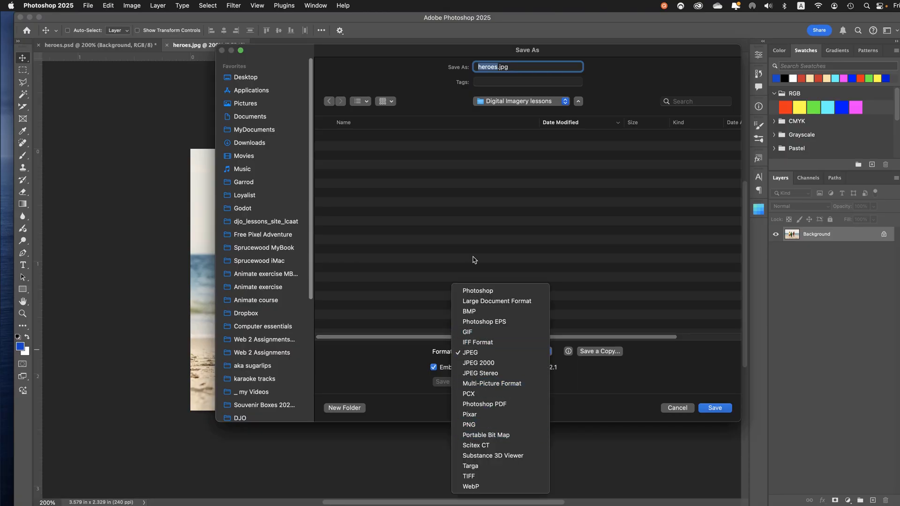
left_click(477, 291)
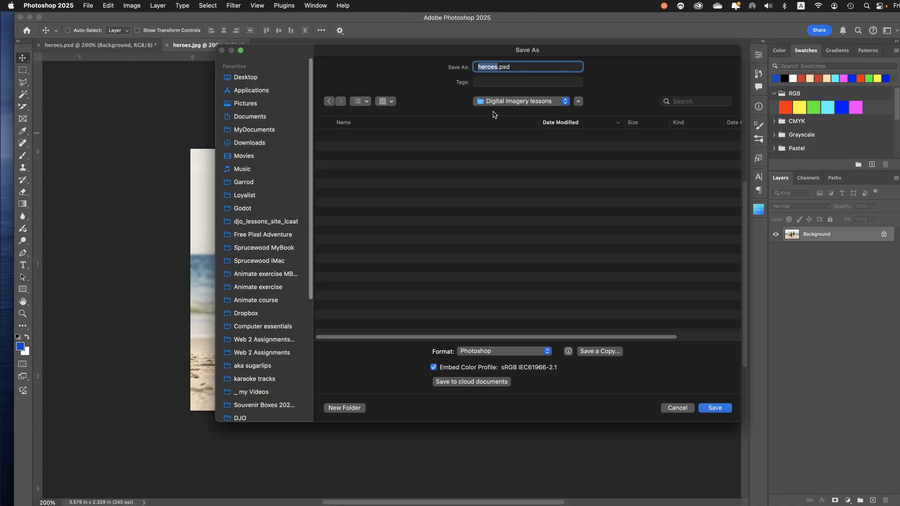
left_click(499, 68)
double_click(496, 71)
left_click(500, 70)
left_click_drag(498, 70, 466, 70)
type("ouellette_04")
left_click(715, 409)
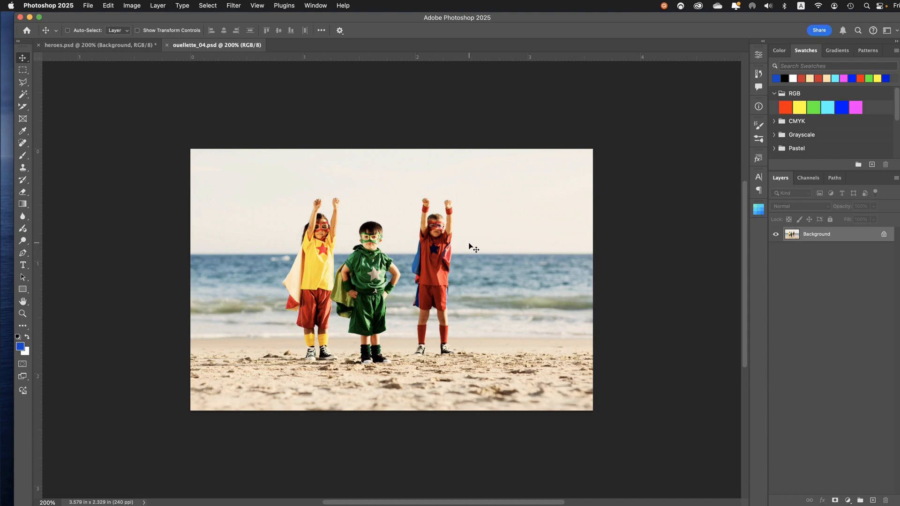
Activate the Type tool and set the text color to a brighter blue, about #004ae0
left_click(22, 265)
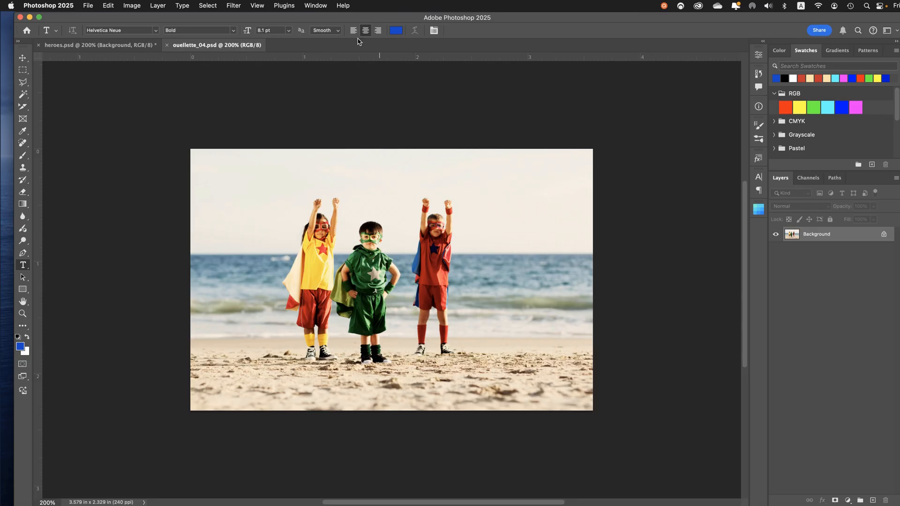
left_click(399, 31)
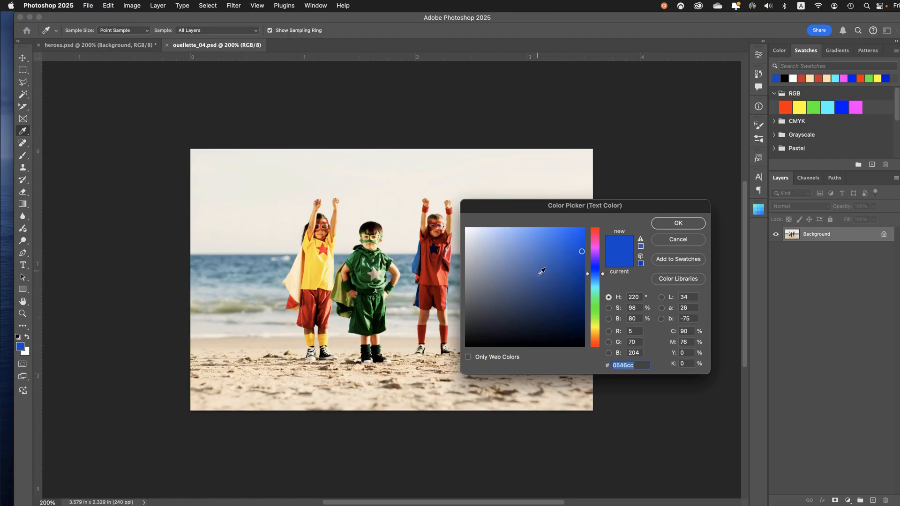
left_click_drag(574, 251, 593, 244)
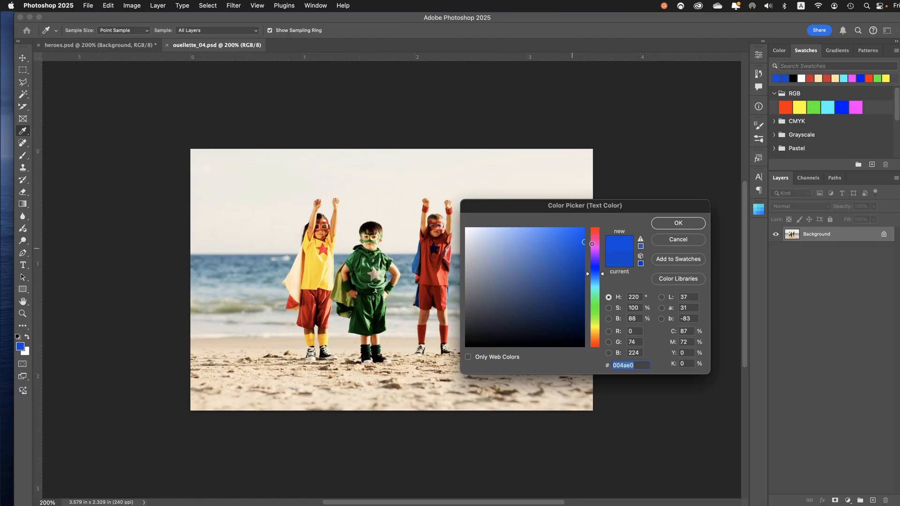
left_click(678, 223)
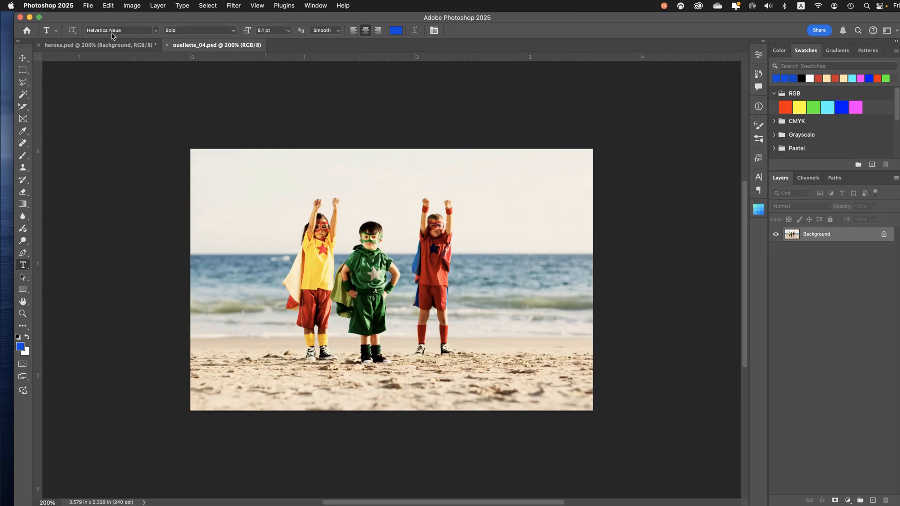
Set the text size to 24 pt and choose Impact Regular as the font
left_click(289, 32)
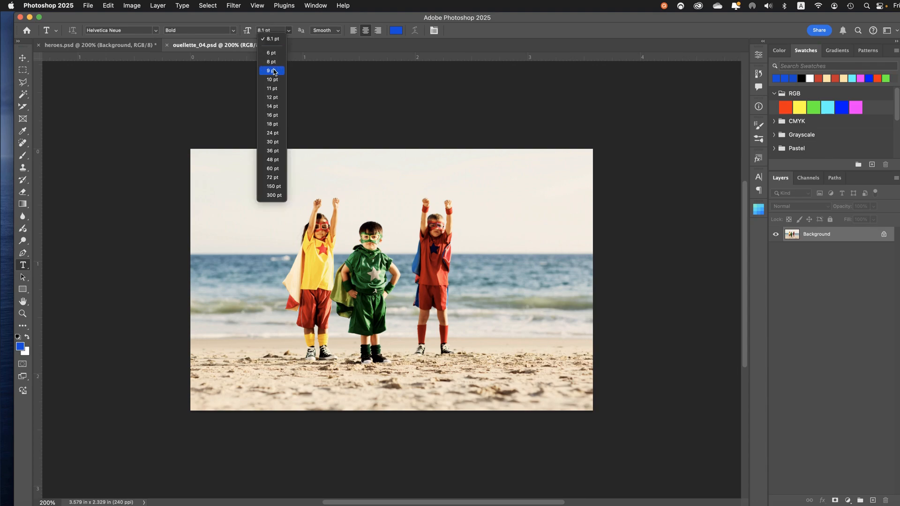
left_click(273, 132)
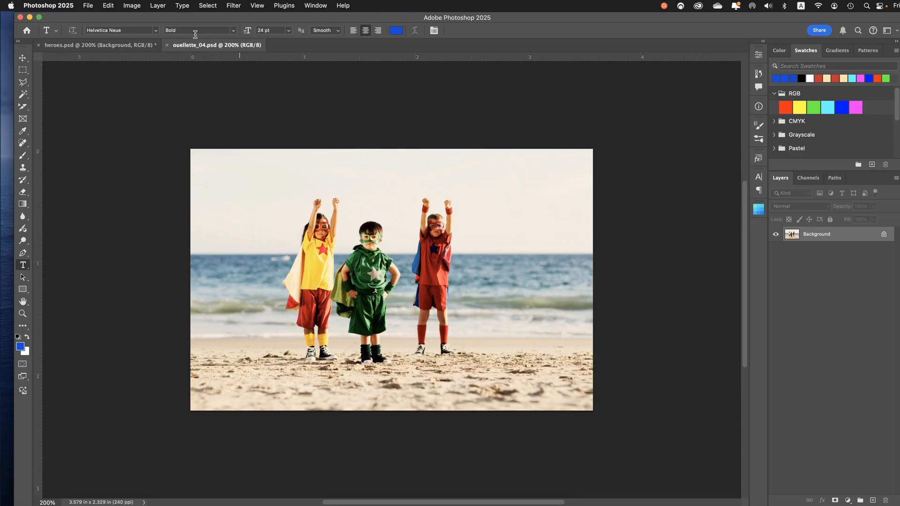
left_click(155, 31)
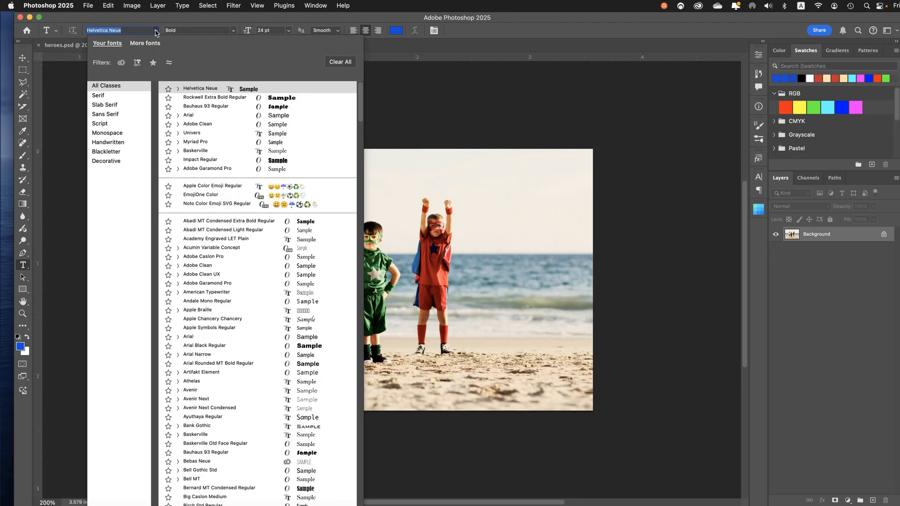
scroll(221, 191, "down", 15)
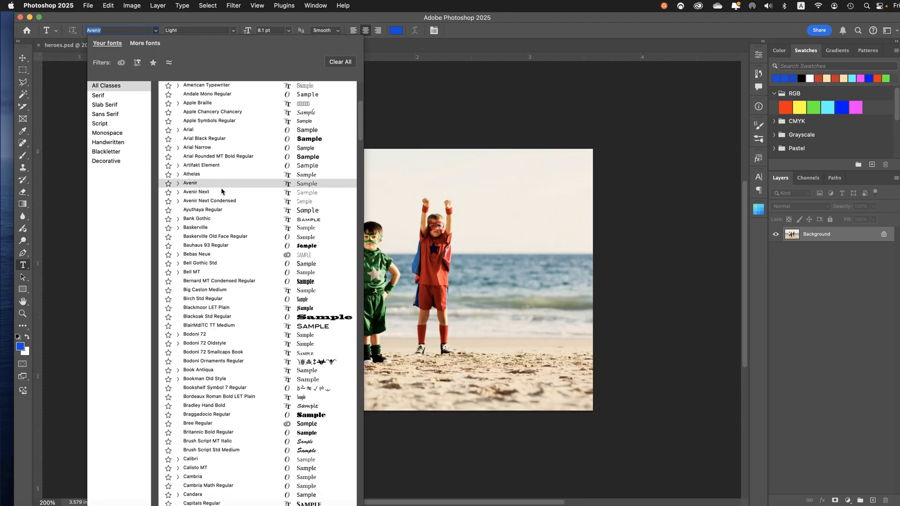
scroll(222, 190, "down", 15)
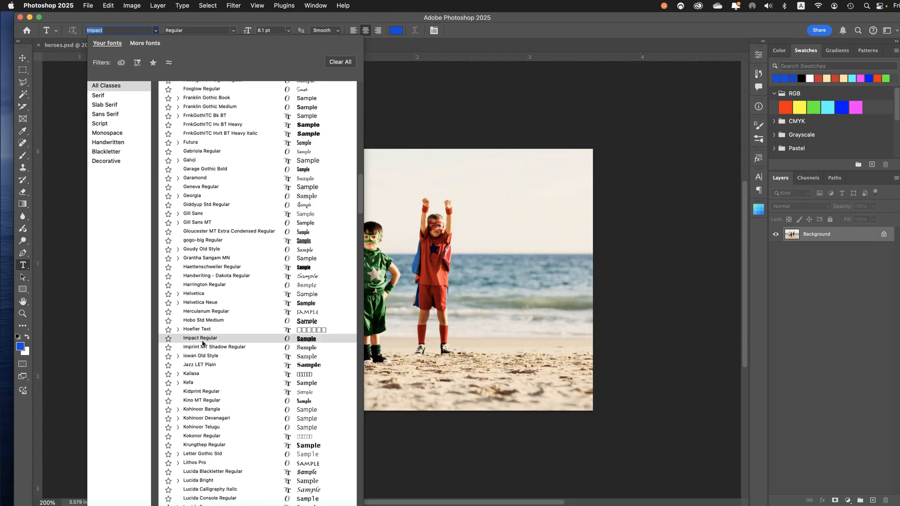
left_click(203, 338)
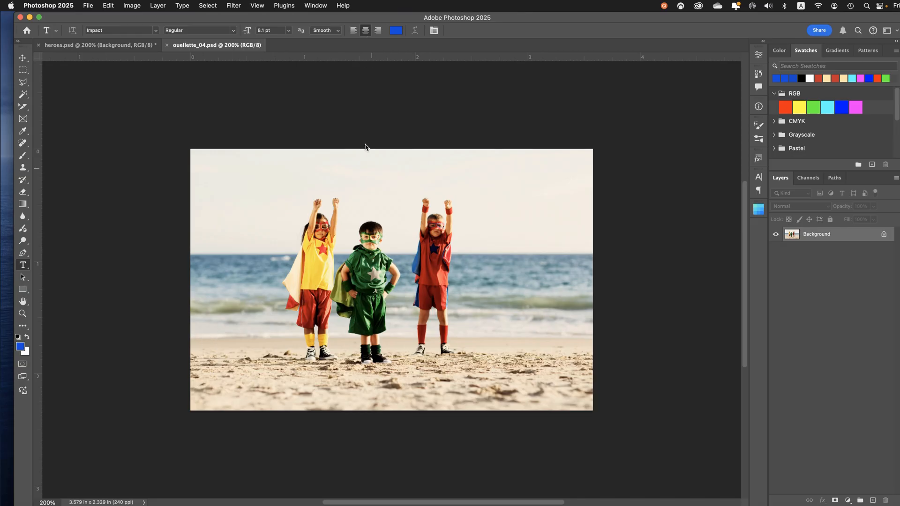
Place a text layer just above the middle child's head and enter the first name in capital letters
left_click(386, 222)
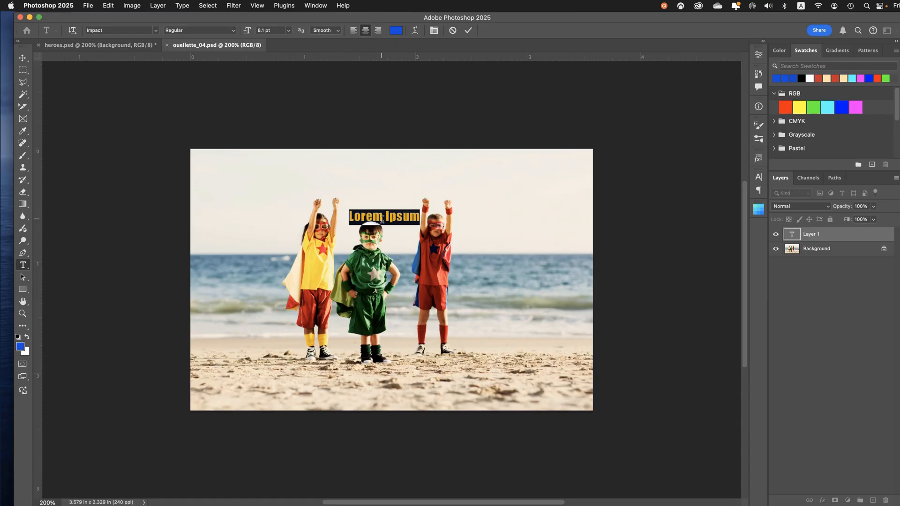
type("D")
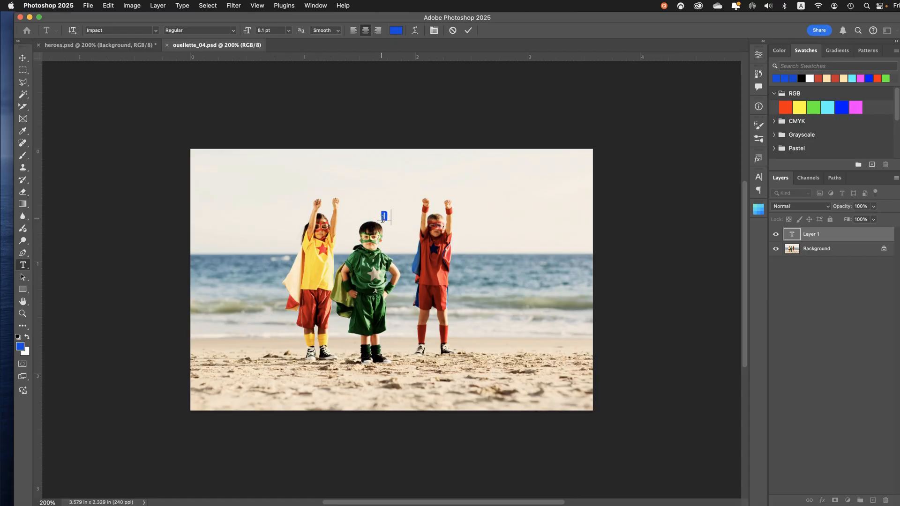
type("aniel")
double_click(382, 218)
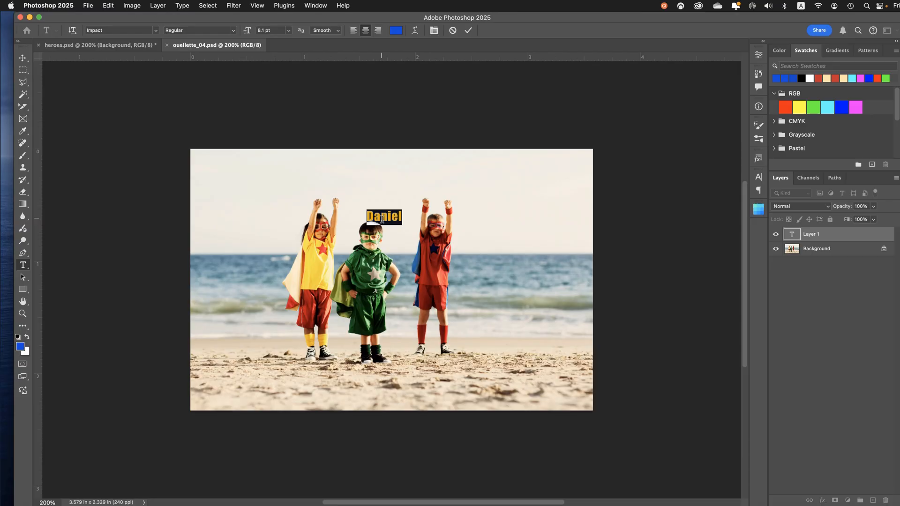
type("DA")
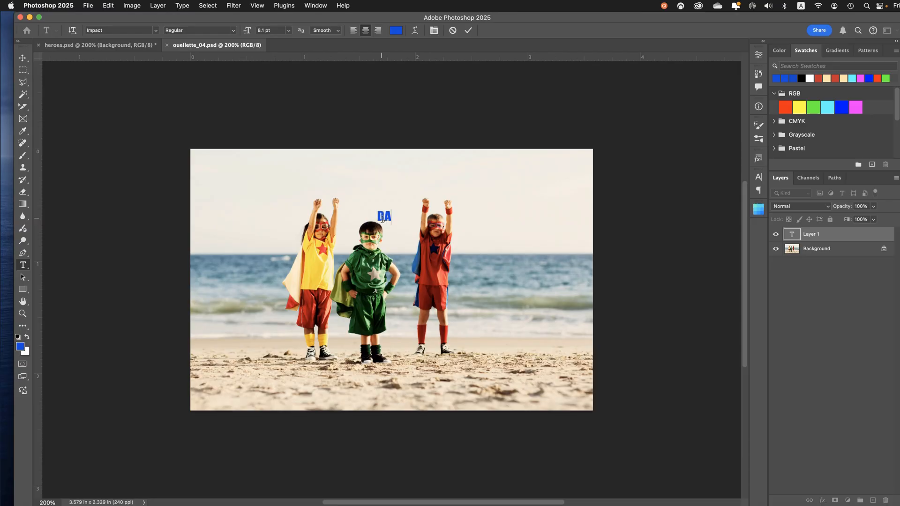
type("NIEL")
Set the size of the whole first-name text to 30 pt and commit the text
left_click(289, 31)
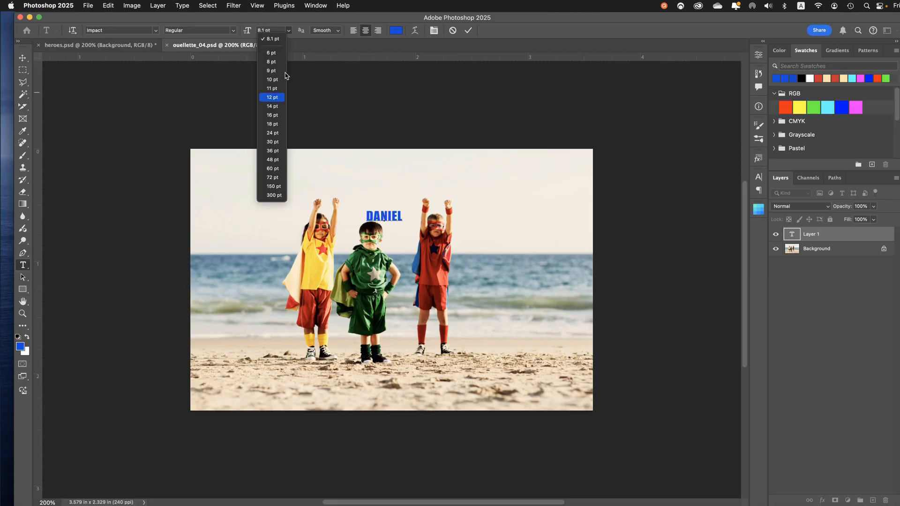
left_click(272, 142)
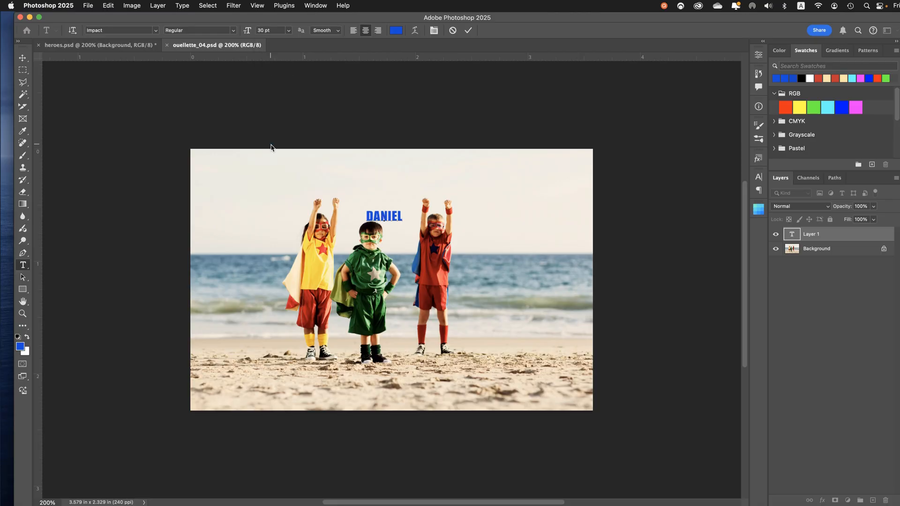
key("super+a")
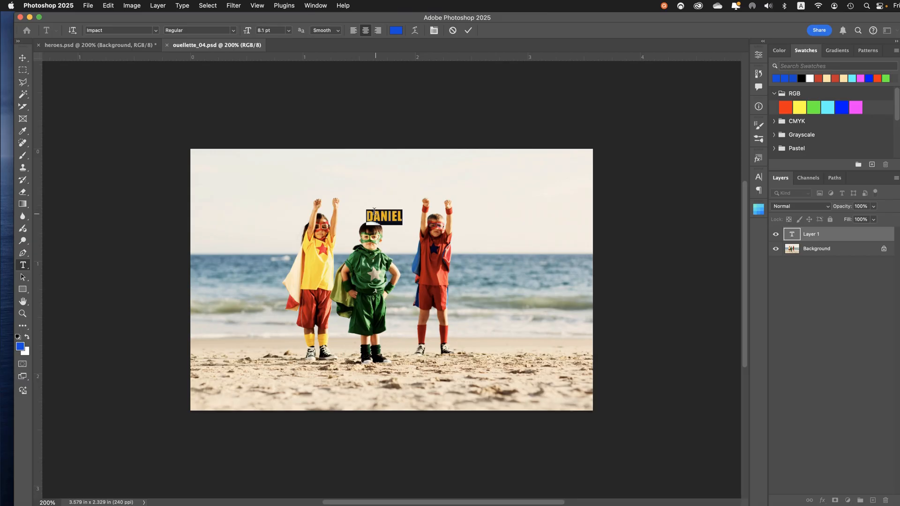
left_click(289, 30)
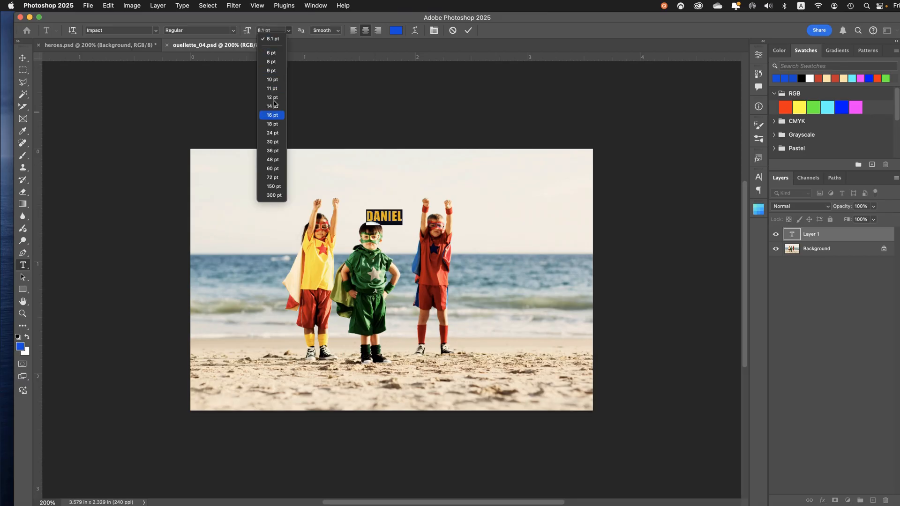
left_click(271, 142)
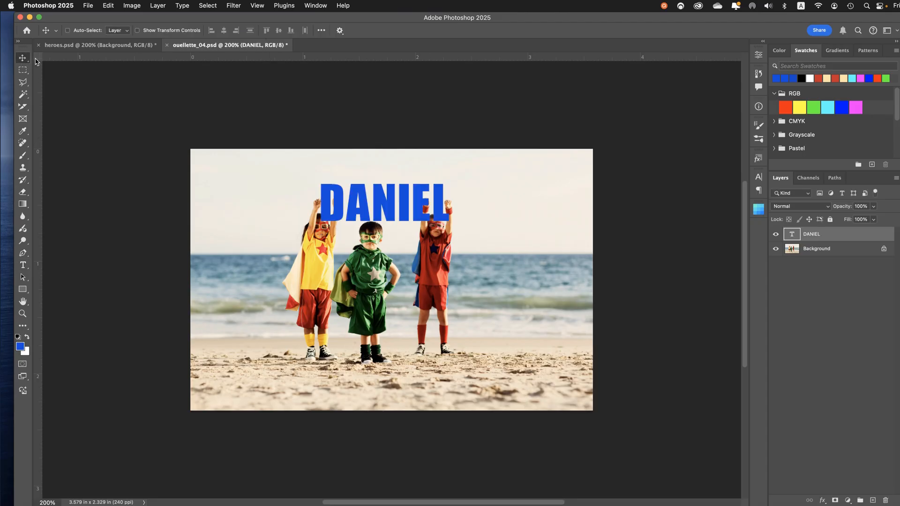
left_click(114, 6)
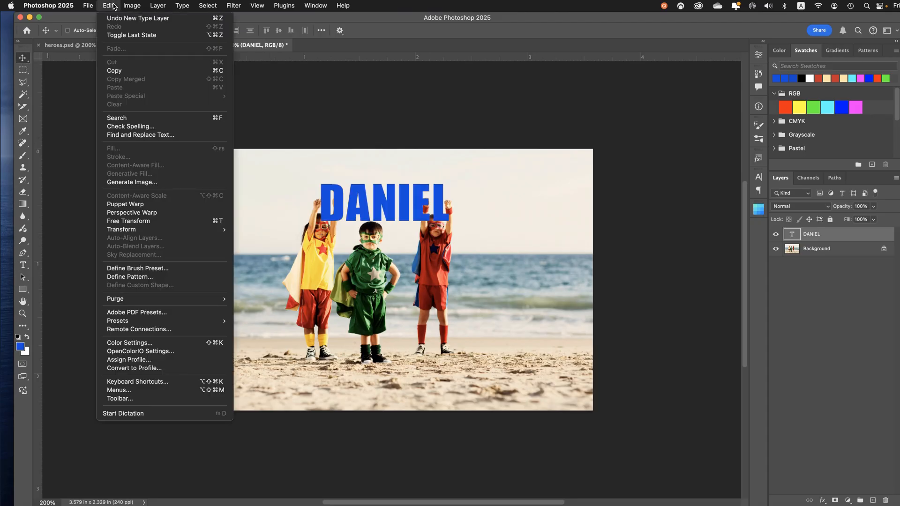
mouse_move(133, 231)
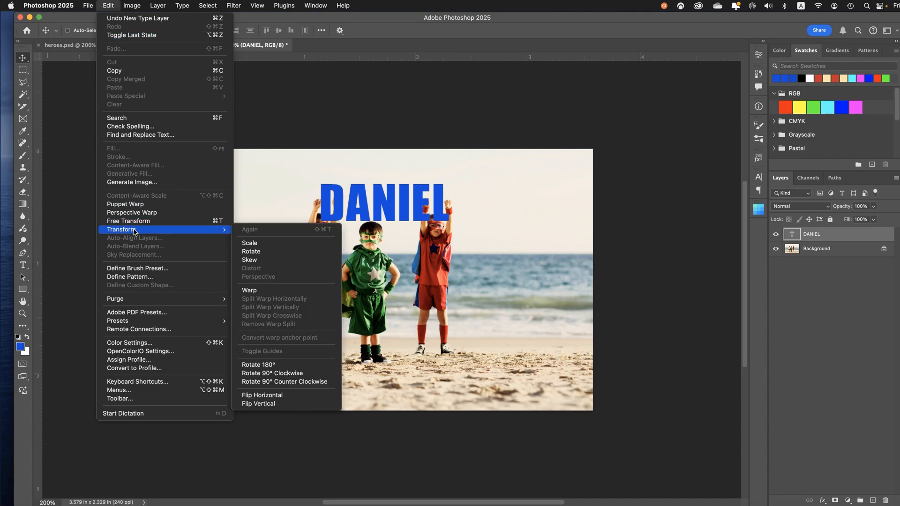
left_click(107, 5)
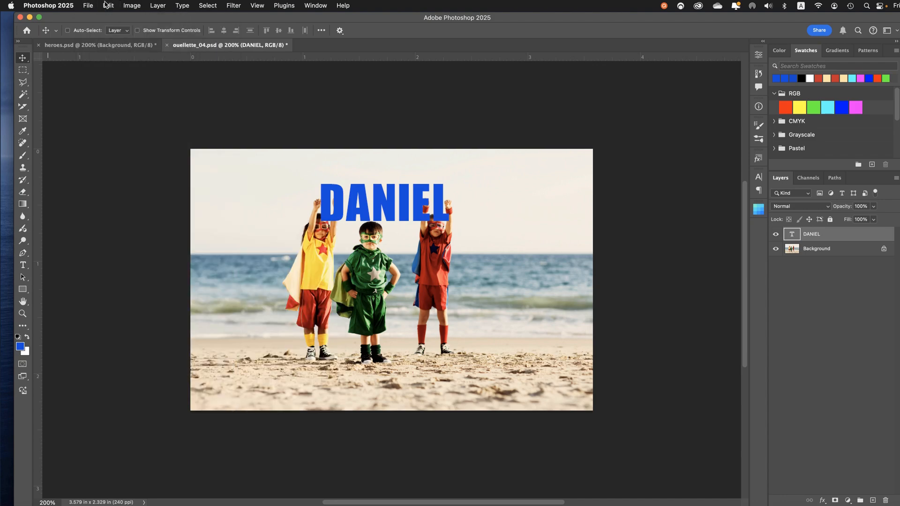
Free-transform the name text, scaling it proportionally to about 224% and positioning it across the sky over the children's heads
key("super")
key("super+t")
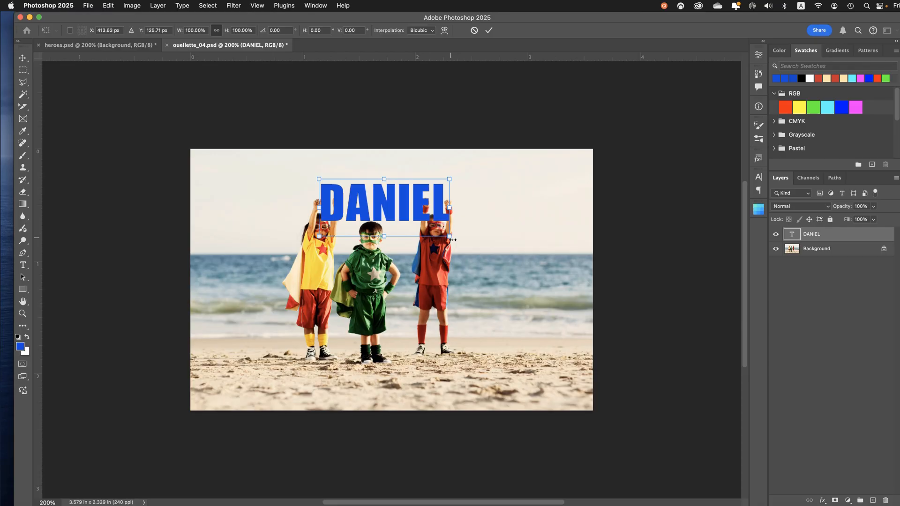
left_click_drag(453, 240, 493, 268)
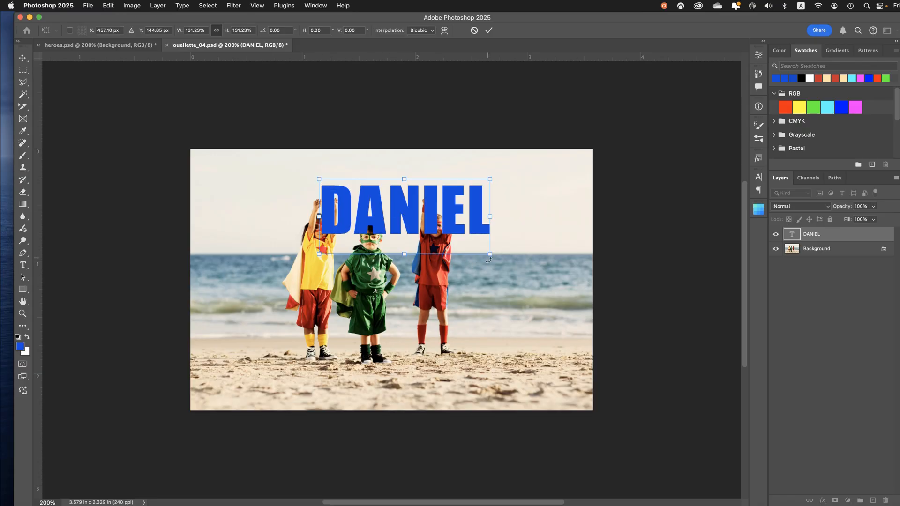
left_click_drag(491, 253, 515, 267)
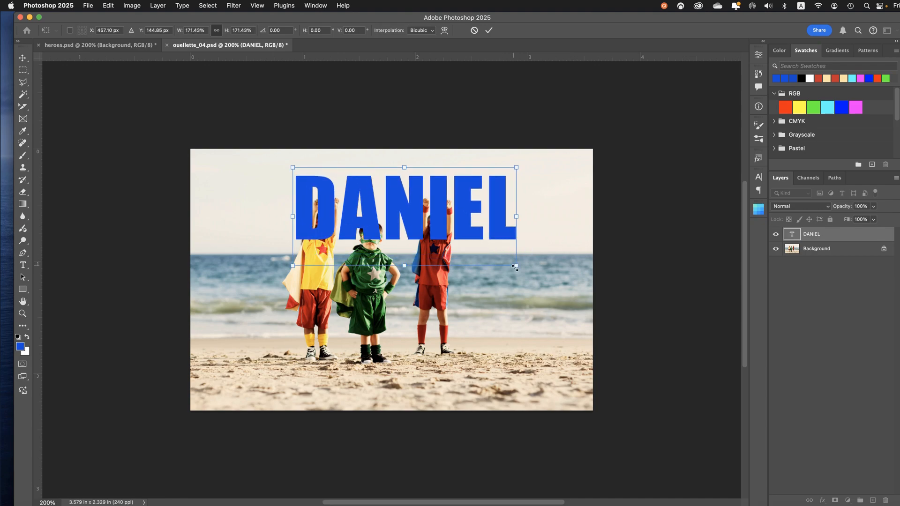
left_click_drag(415, 216, 391, 220)
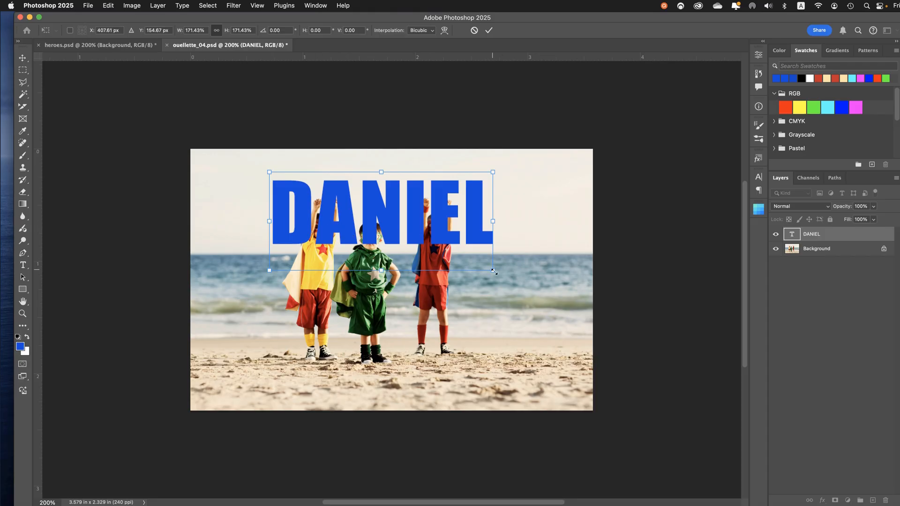
left_click_drag(494, 271, 528, 284)
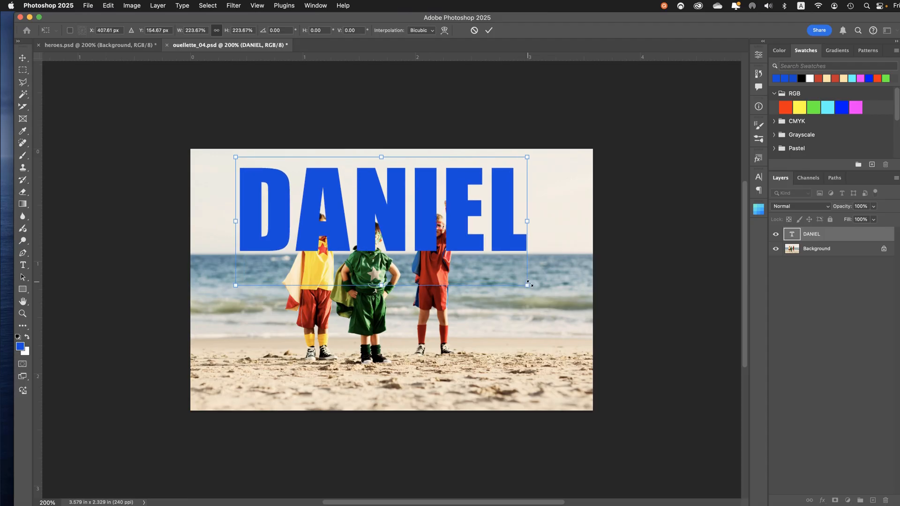
left_click_drag(392, 235, 388, 233)
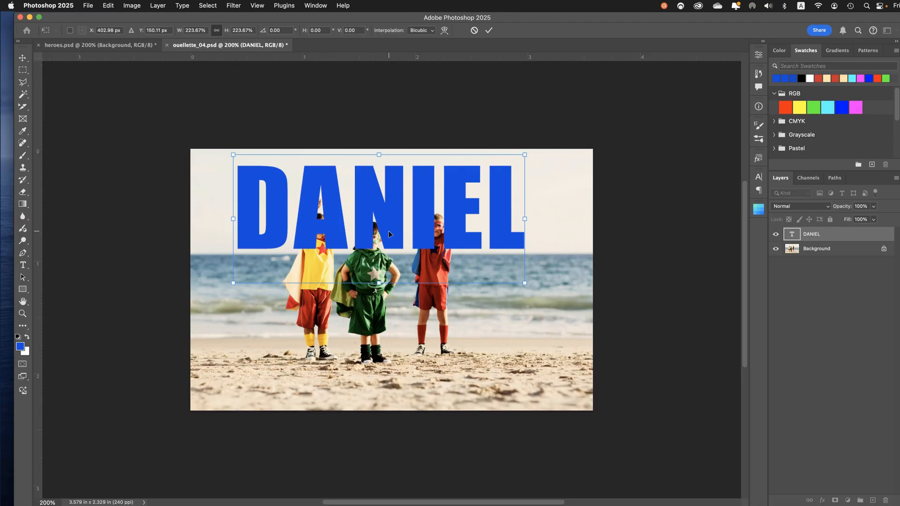
key("Return")
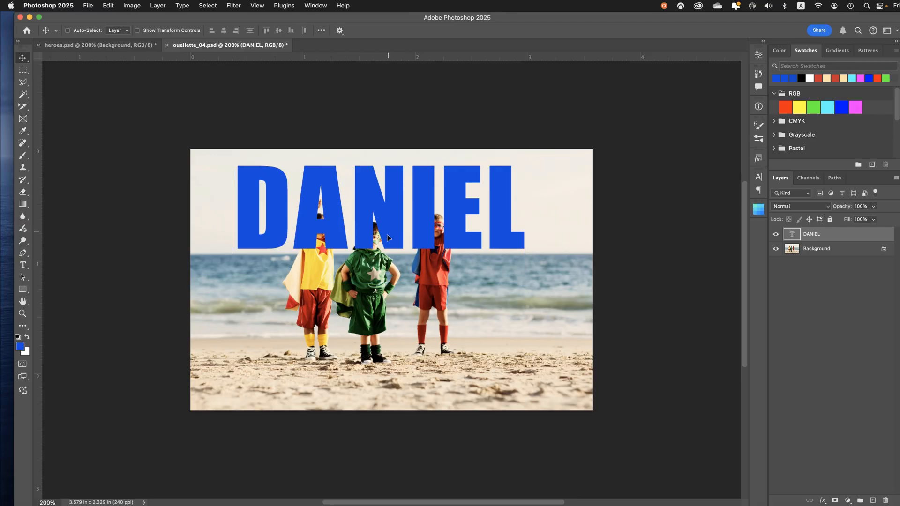
Select the entire canvas and align the name text layer to its horizontal center
left_click(22, 71)
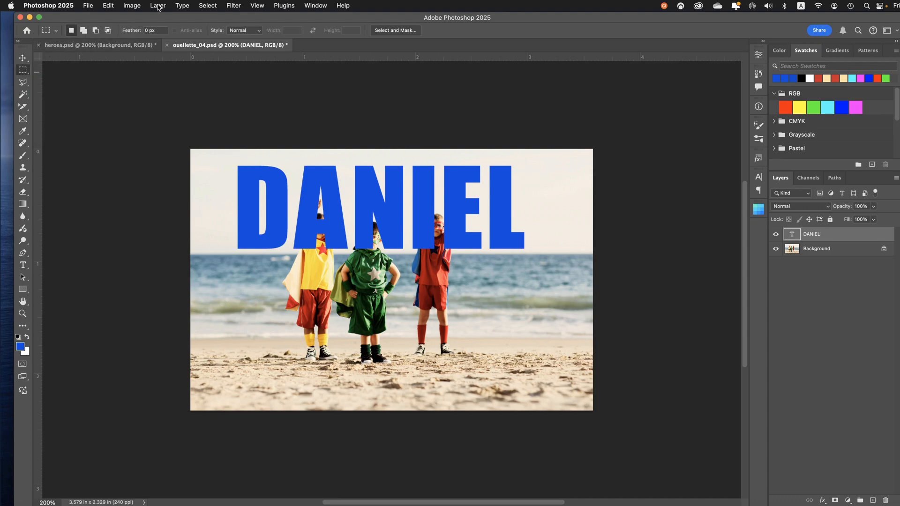
left_click(199, 6)
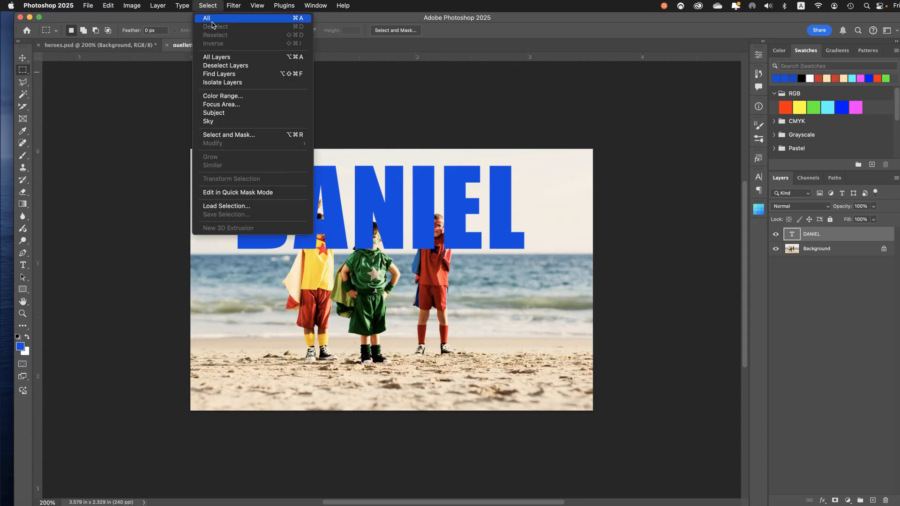
left_click(212, 22)
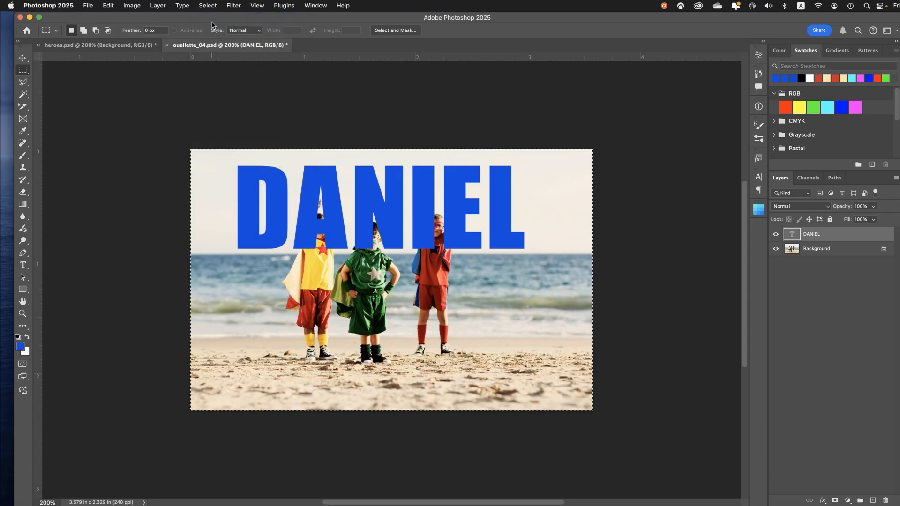
left_click(27, 59)
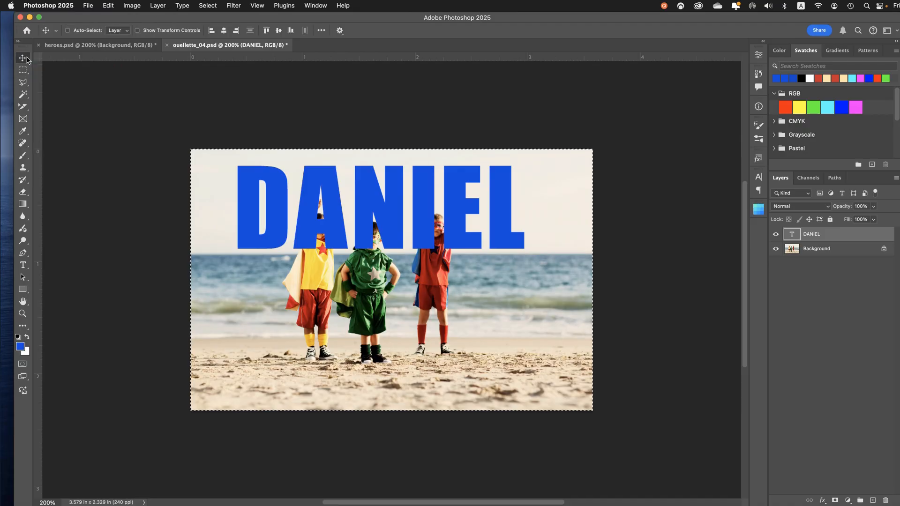
left_click(226, 35)
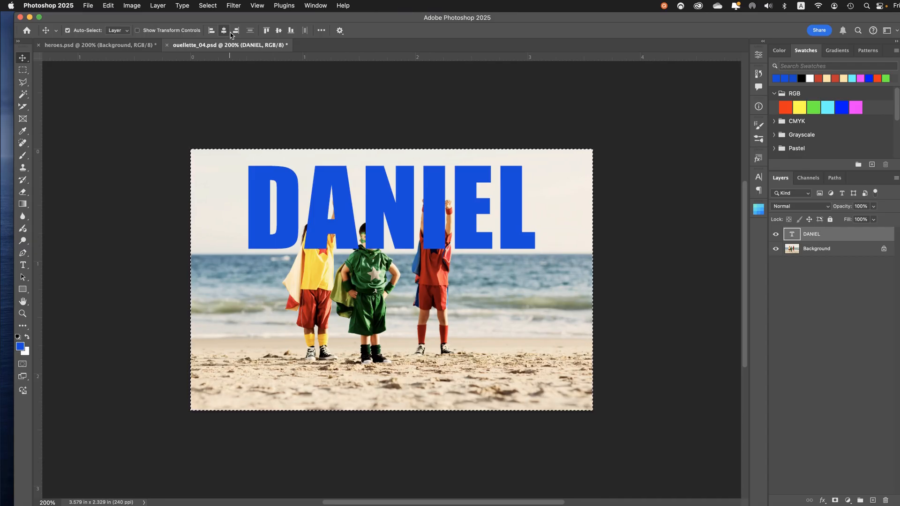
Clear the canvas selection and save the document
key("super+d")
left_click(84, 5)
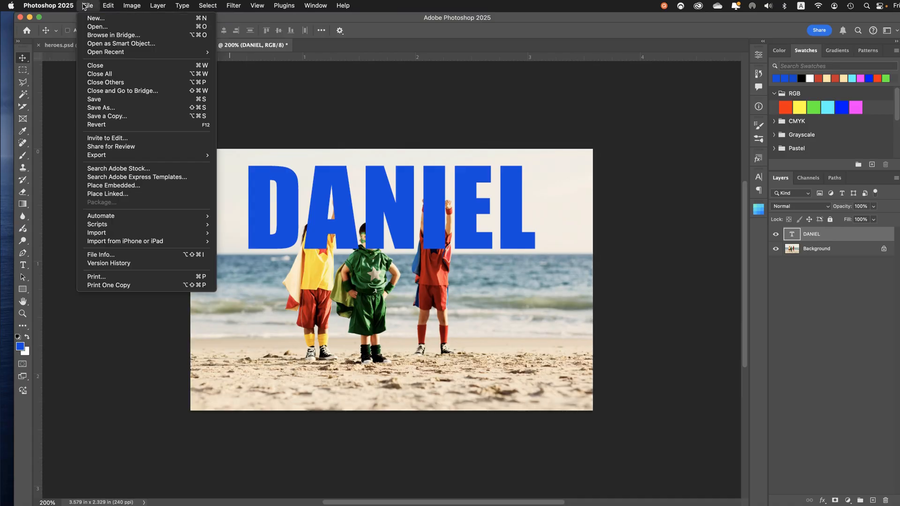
left_click(87, 101)
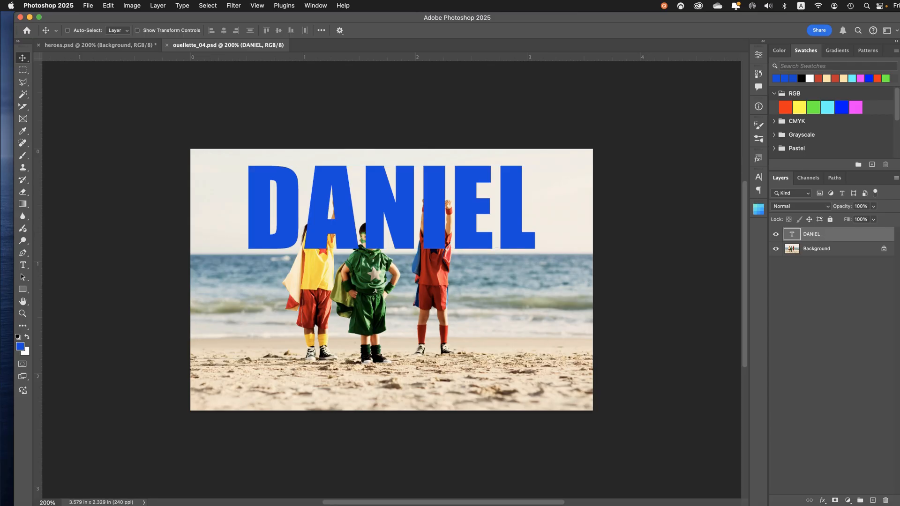
Add a layer mask to the name text layer and set the Brush tool to 100% hardness
left_click(835, 501)
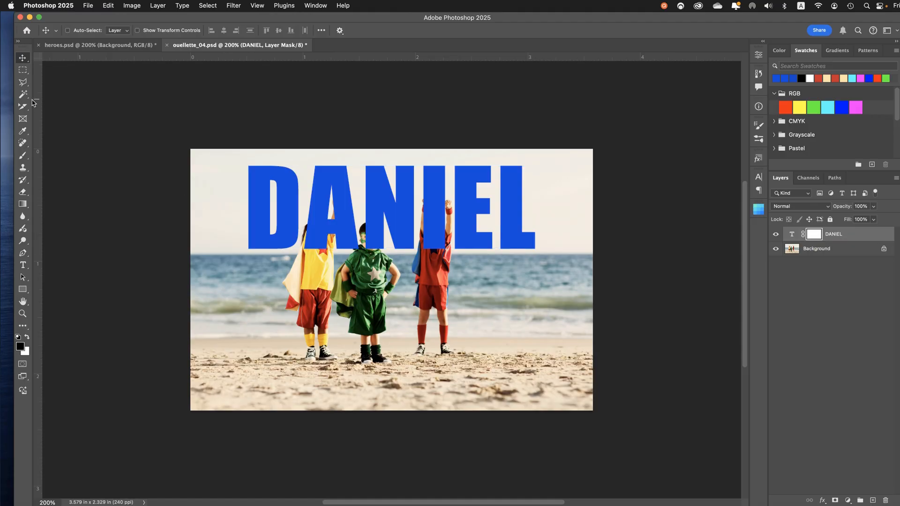
left_click(25, 155)
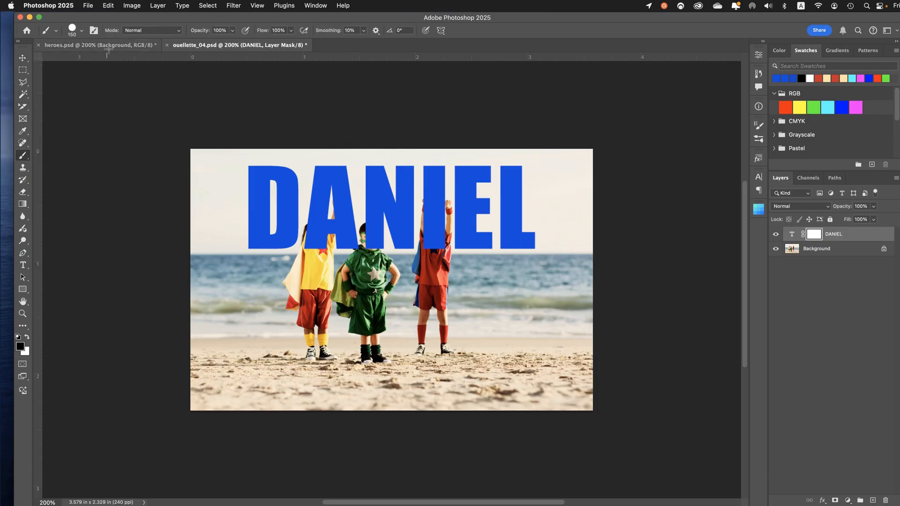
left_click(82, 31)
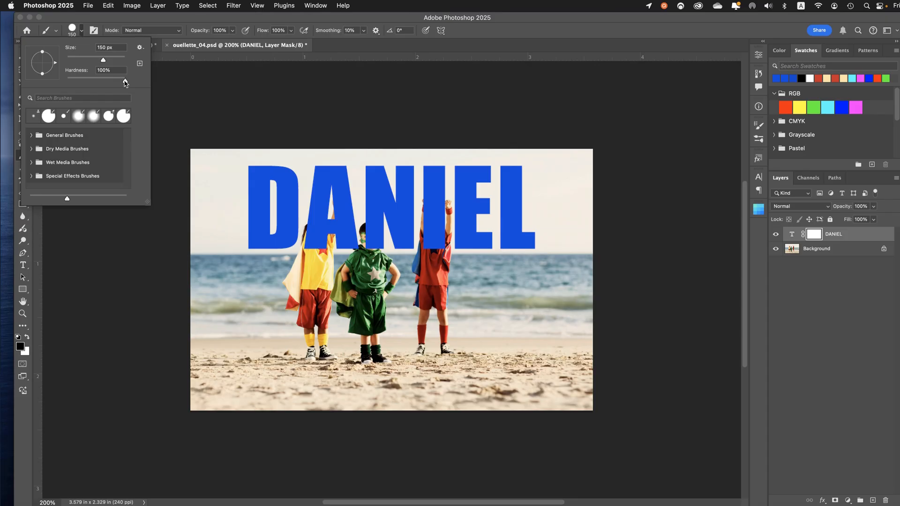
mouse_move(126, 81)
left_mouse_down()
mouse_move(101, 81)
mouse_move(130, 82)
left_mouse_up()
key("Return")
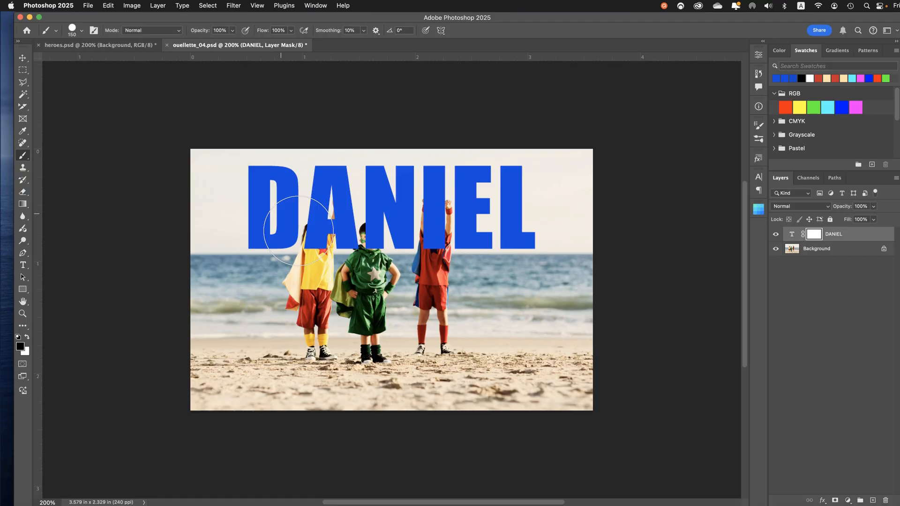
Reduce the brush size to 35 px and paint black on the mask over the chest and face of the child in yellow
key("bracketleft")
key("bracketleft")
key("bracketleft")
key("bracketleft")
key("bracketleft")
key("bracketleft")
key("bracketleft")
key("bracketleft")
key("bracketleft")
key("bracketleft")
key("bracketright")
key("bracketright")
key("bracketleft")
key("bracketleft")
key("bracketright")
key("bracketright")
key("bracketright")
key("super+equal")
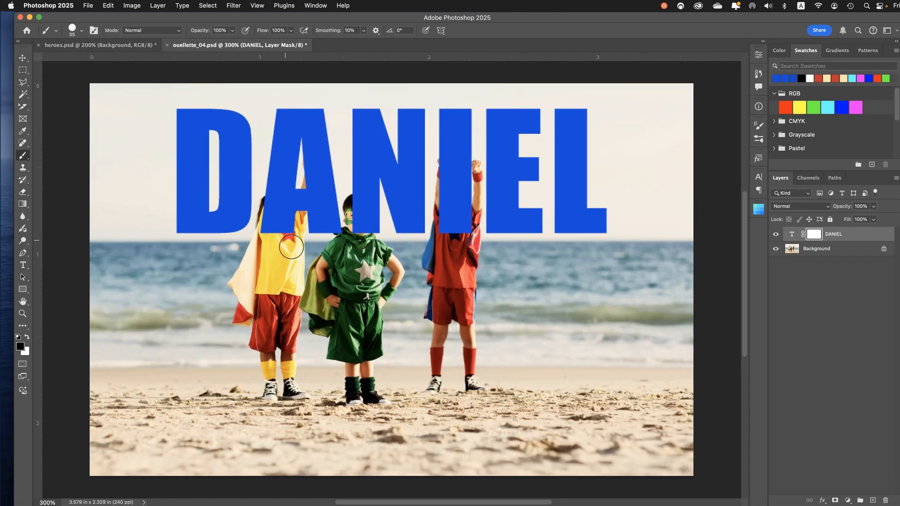
left_click_drag(292, 250, 295, 225)
mouse_move(297, 214)
left_mouse_down()
mouse_move(276, 241)
mouse_move(267, 209)
mouse_move(281, 220)
mouse_move(277, 245)
left_mouse_up()
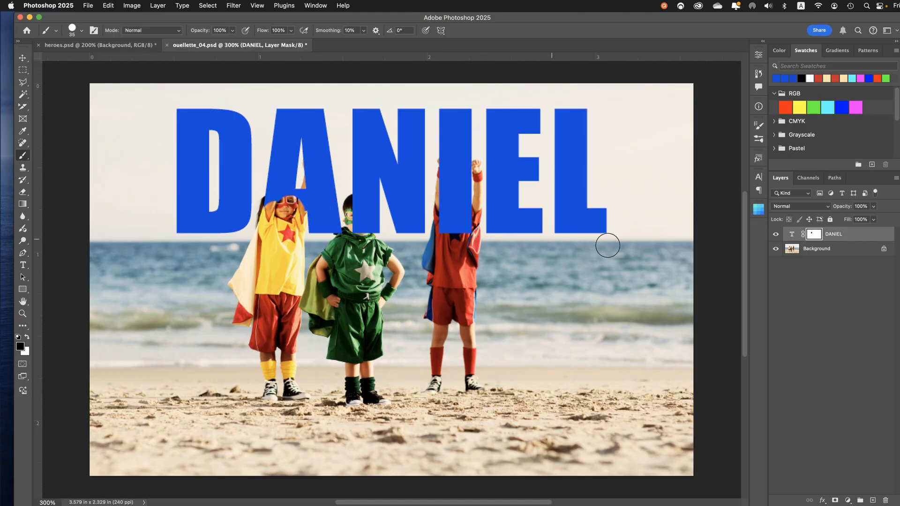
Lower the opacity of the name text layer to 53%
left_click(792, 235)
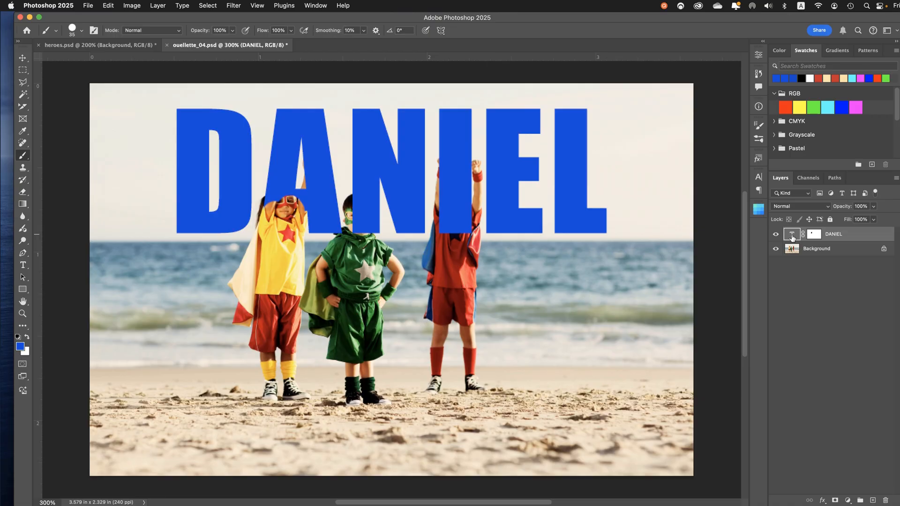
left_click(873, 207)
left_click_drag(871, 219, 855, 221)
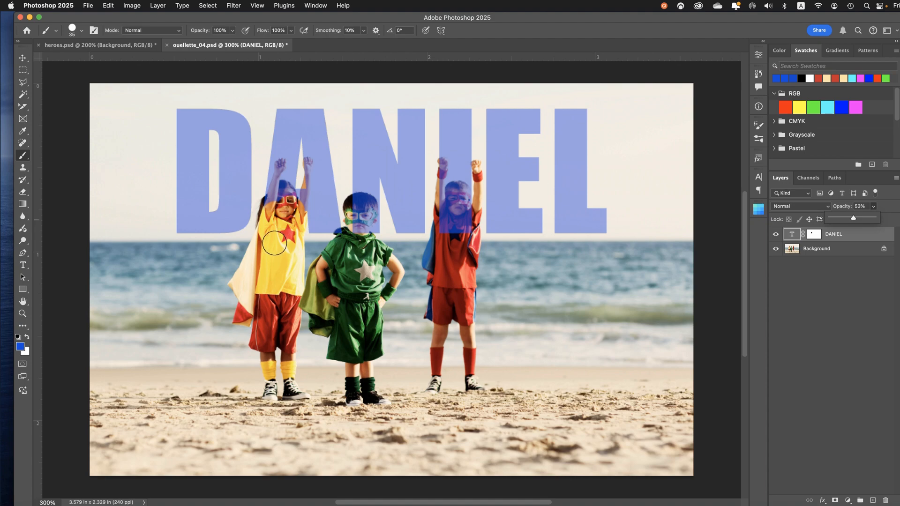
left_click(741, 266)
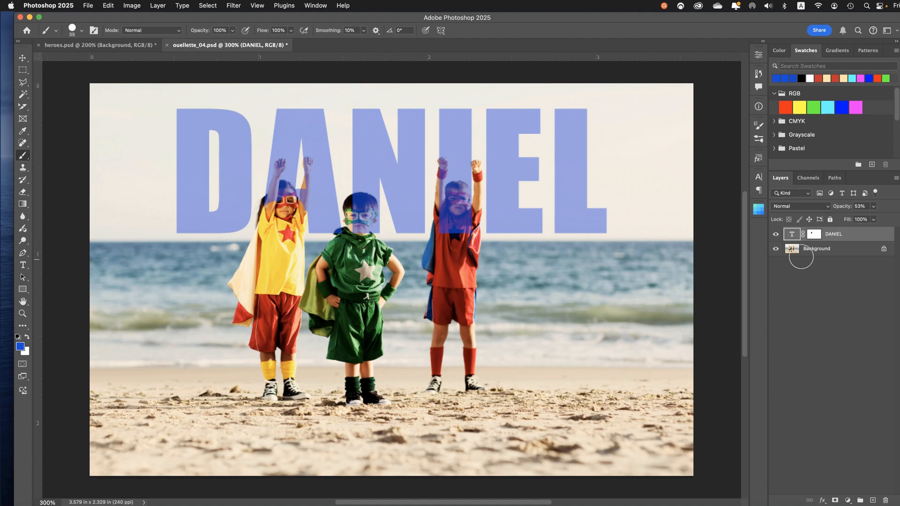
Target the name text layer's mask and paint black with a 9 px brush over the raised right forearm of the child in yellow
left_click(815, 234)
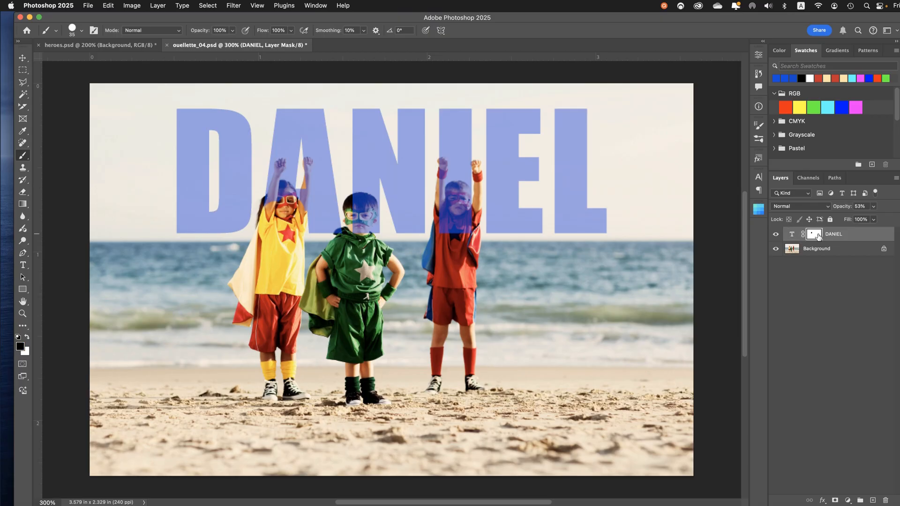
left_click(792, 234)
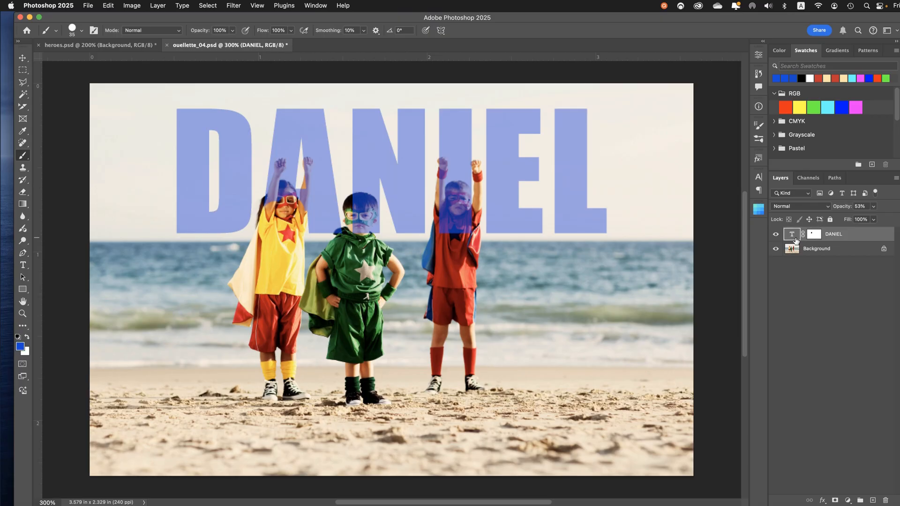
left_click(819, 240)
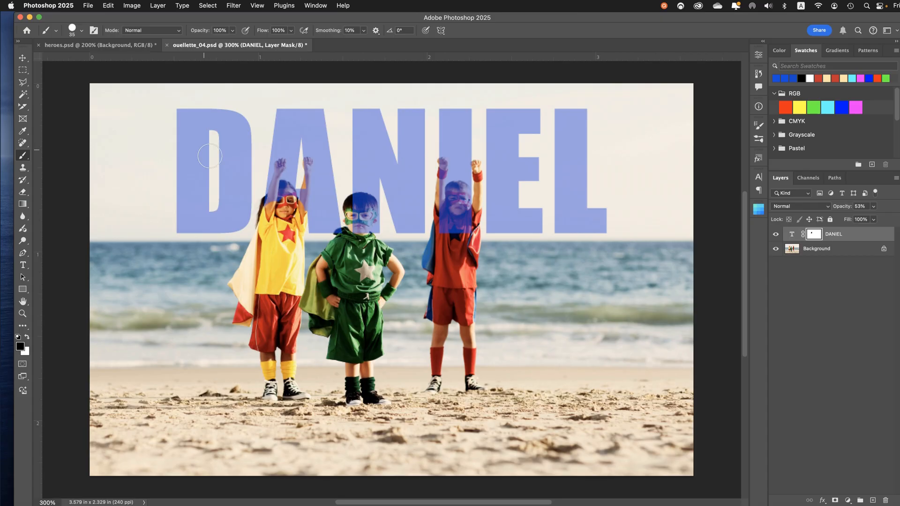
key("super+equal")
key("super+equal")
key("super+equal")
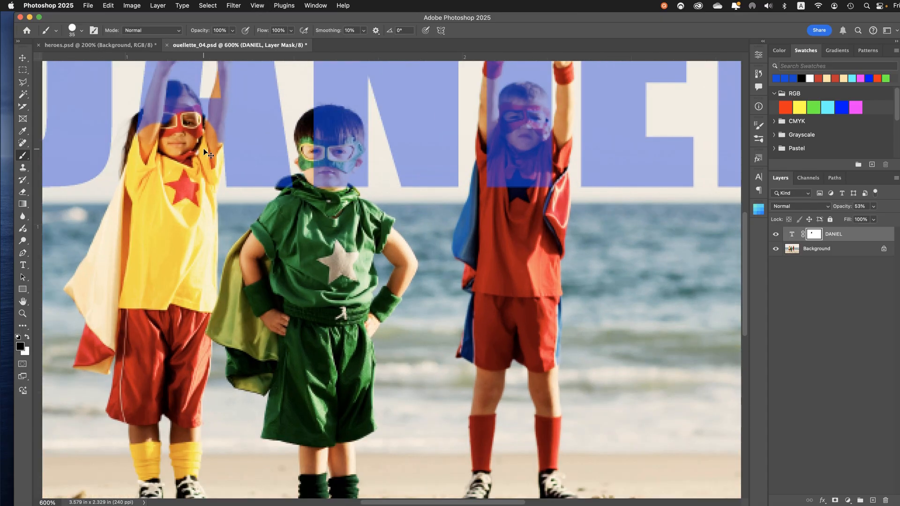
key("super+equal")
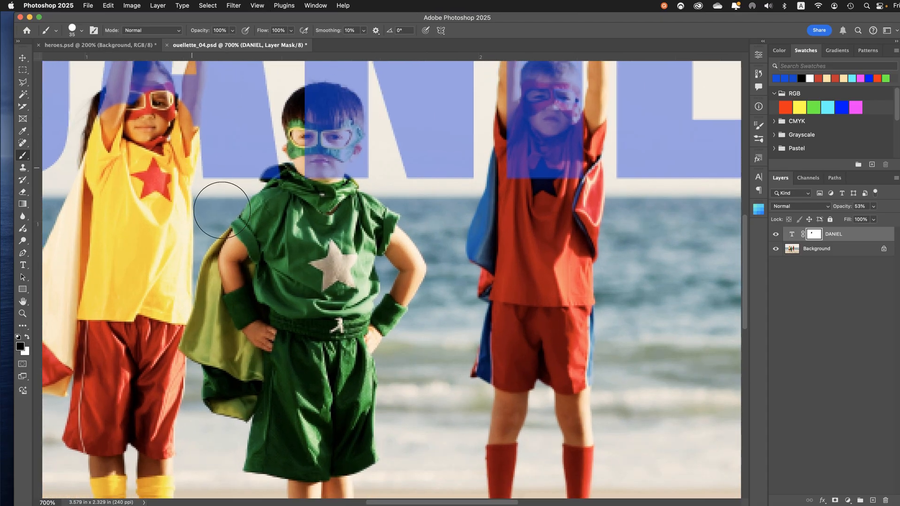
left_click_drag(222, 210, 286, 319)
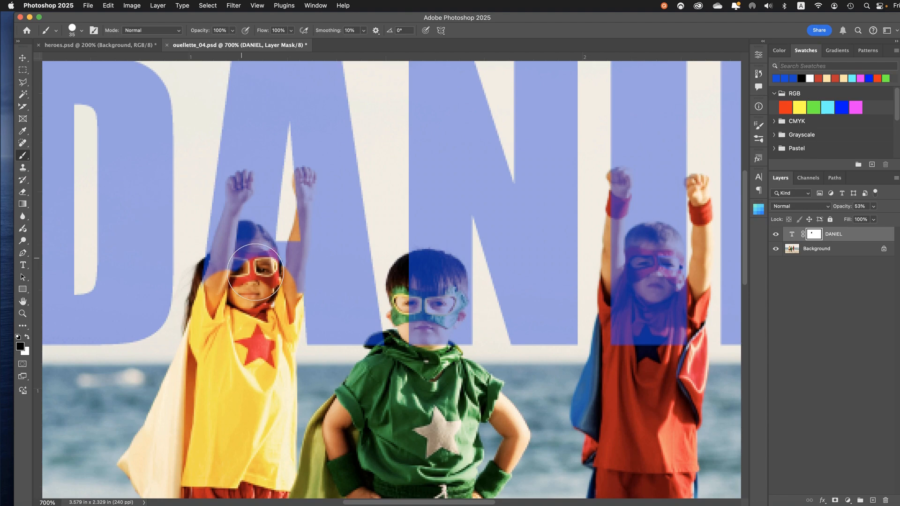
key("bracketleft")
key("bracketleft")
key("bracketleft")
key("bracketleft")
key("bracketleft")
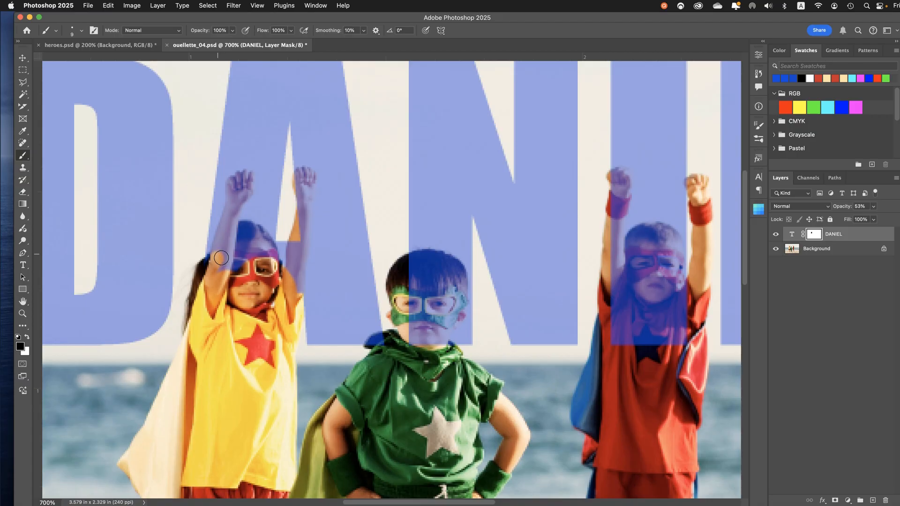
left_click_drag(216, 252, 222, 258)
left_click_drag(219, 248, 232, 206)
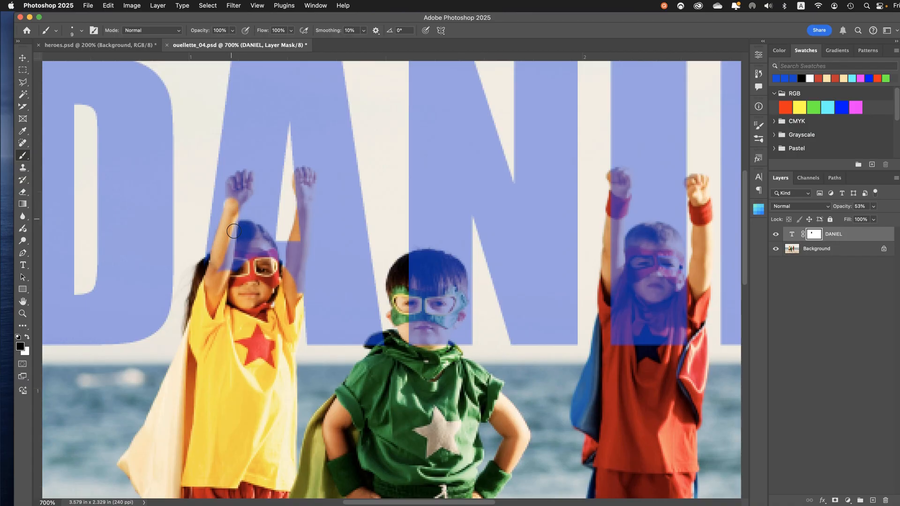
left_click(227, 272, "shift")
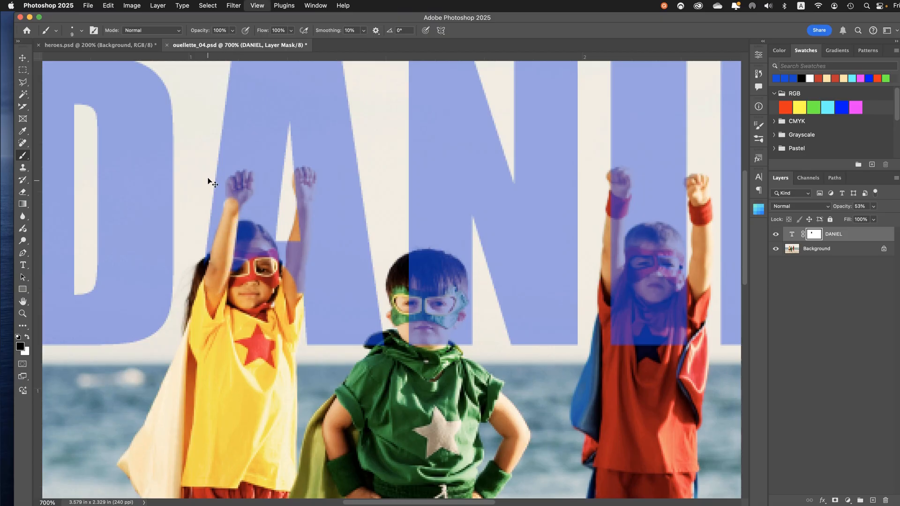
Paint black at 6 px over the yellow child's right wrist and fist, restore the overspill with white, and return to black
key("super+equal")
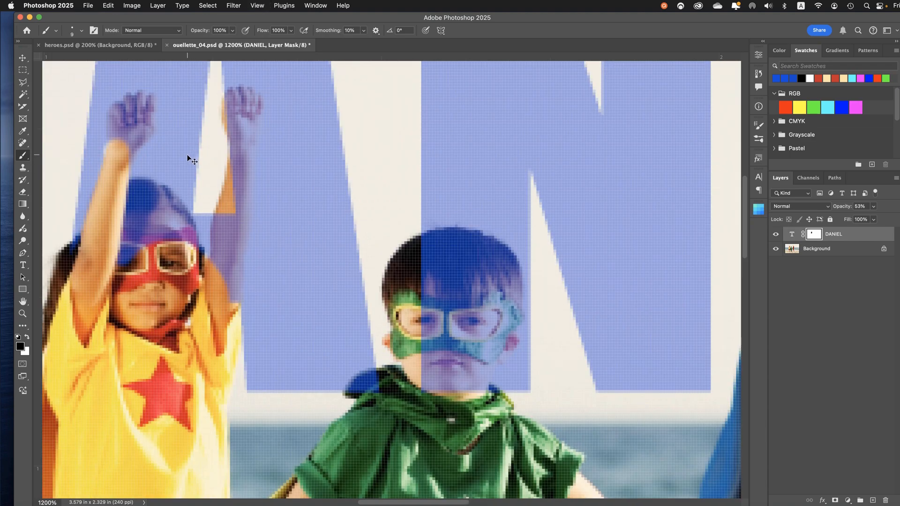
left_click_drag(193, 154, 288, 258)
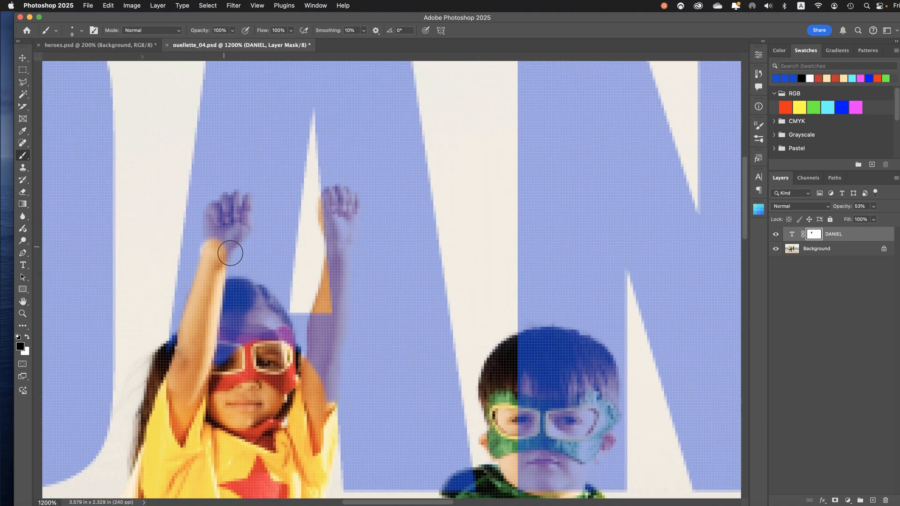
key("bracketleft")
key("bracketleft")
mouse_move(227, 252)
left_mouse_down()
mouse_move(225, 241)
mouse_move(243, 237)
mouse_move(244, 202)
mouse_move(229, 201)
mouse_move(213, 219)
mouse_move(213, 249)
mouse_move(237, 220)
mouse_move(229, 235)
left_mouse_up()
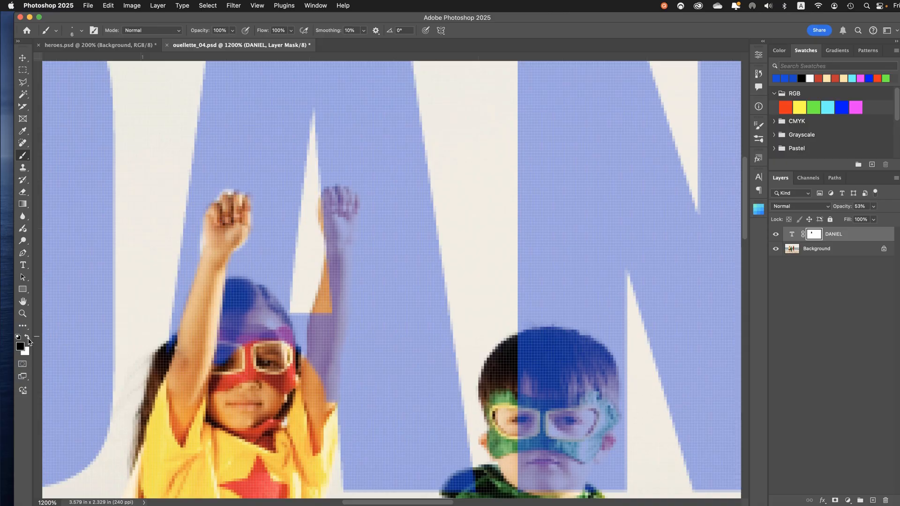
left_click(28, 342)
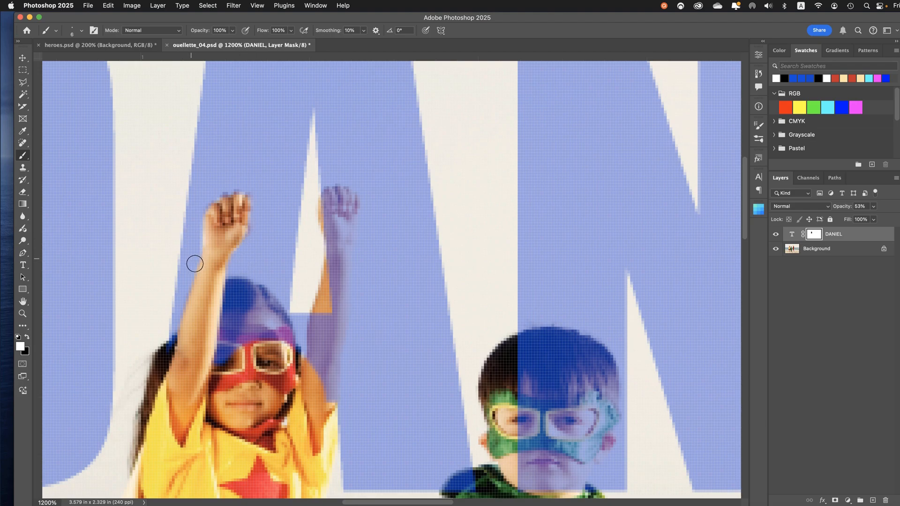
left_click(28, 337)
left_click_drag(180, 344, 180, 357)
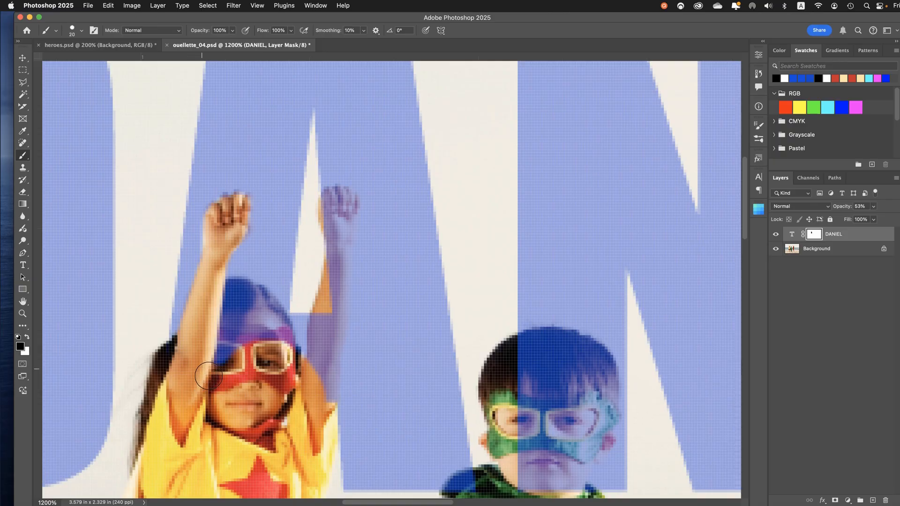
Enlarge the brush to 20 px and paint black on the mask over the yellow child's hair, eye mask and face
key("bracketright")
key("bracketright")
key("bracketright")
key("bracketright")
key("bracketright")
mouse_move(233, 358)
left_mouse_down()
mouse_move(239, 330)
mouse_move(231, 314)
mouse_move(245, 324)
mouse_move(241, 302)
mouse_move(248, 323)
mouse_move(275, 312)
mouse_move(281, 357)
mouse_move(298, 358)
mouse_move(300, 422)
mouse_move(320, 413)
left_mouse_up()
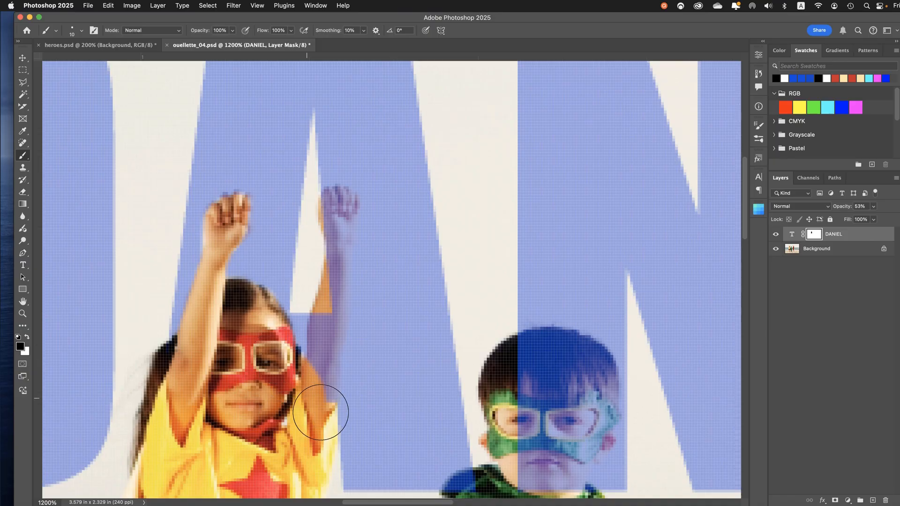
Reduce the brush to 8 px, paint black on the mask over the yellow child's raised left arm and fist, and save the document
key("bracketleft")
key("bracketleft")
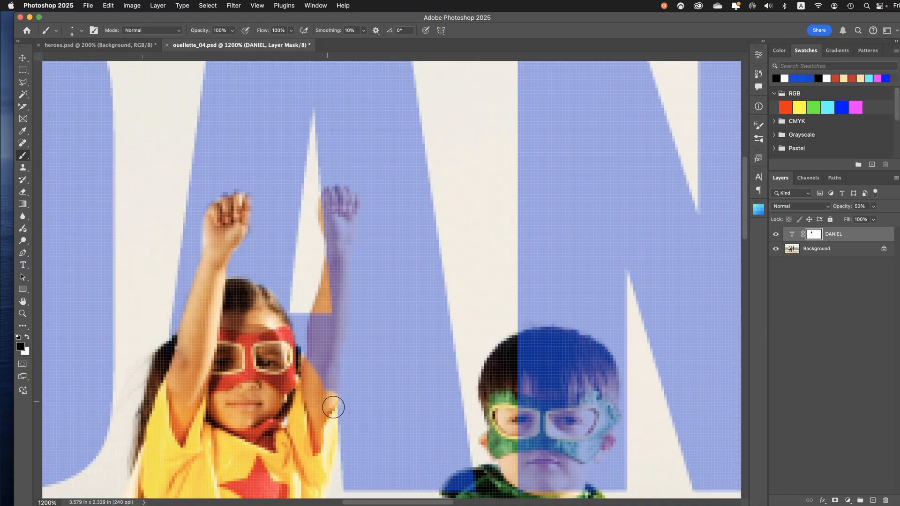
mouse_move(333, 407)
left_mouse_down()
mouse_move(347, 289)
mouse_move(341, 247)
mouse_move(320, 373)
mouse_move(323, 365)
left_mouse_up()
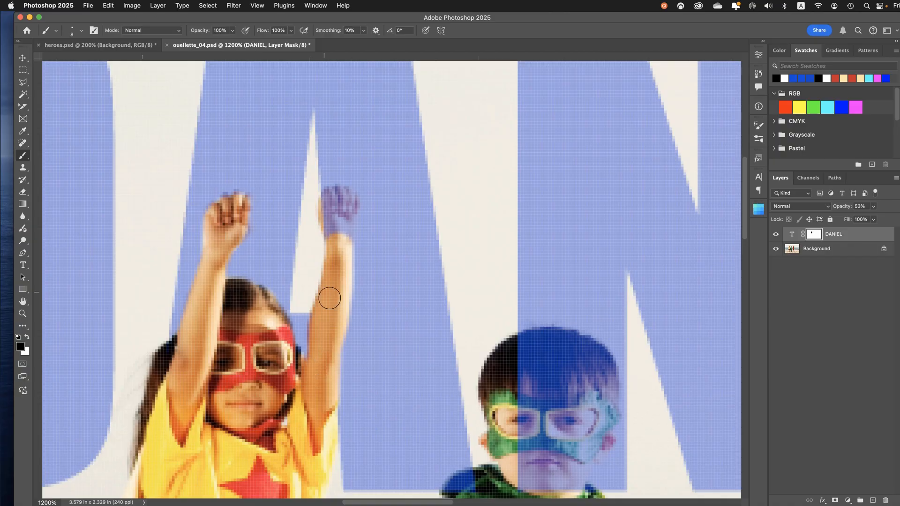
mouse_move(330, 298)
left_mouse_down()
mouse_move(352, 211)
mouse_move(344, 196)
mouse_move(334, 211)
mouse_move(343, 242)
left_mouse_up()
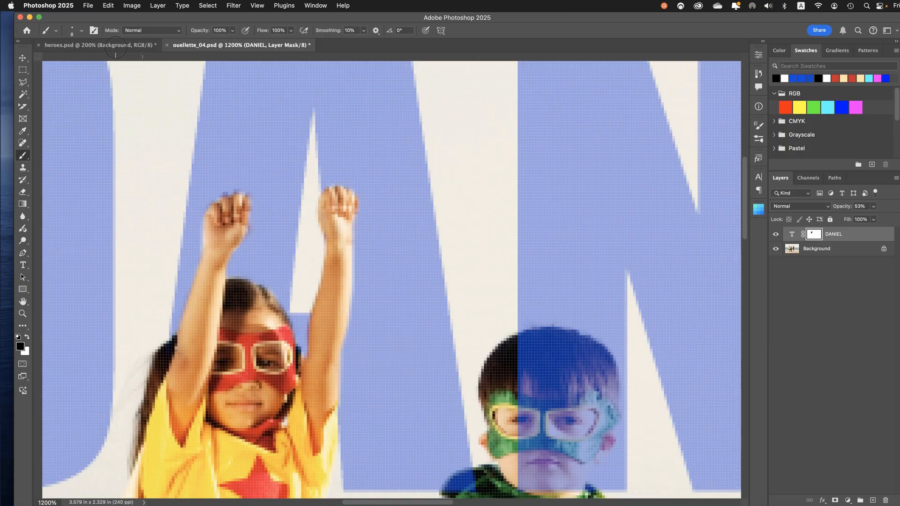
left_click(87, 5)
left_click(90, 100)
Paint black on the layer mask over the green child's hair, eye mask and face, enlarging the brush to fill the middle
key("super+minus")
key("super+minus")
key("super+minus")
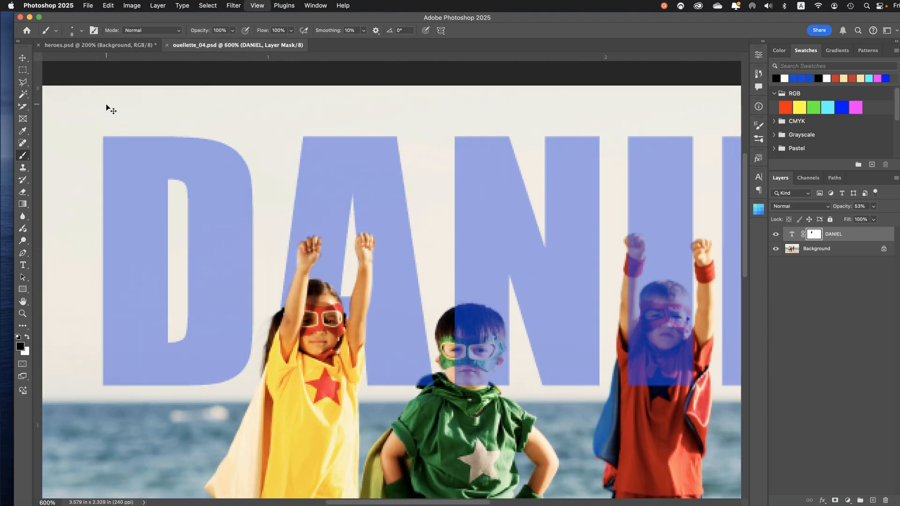
left_click_drag(277, 273, 218, 199)
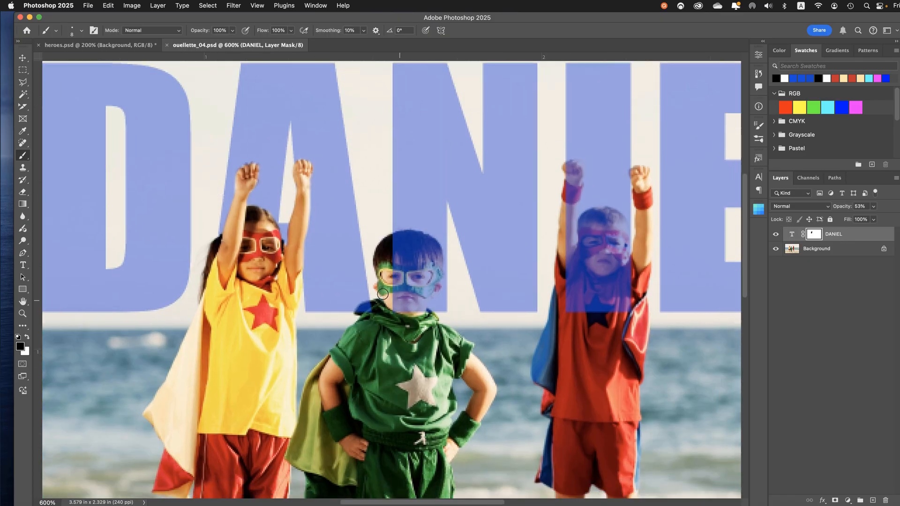
key("super+plus")
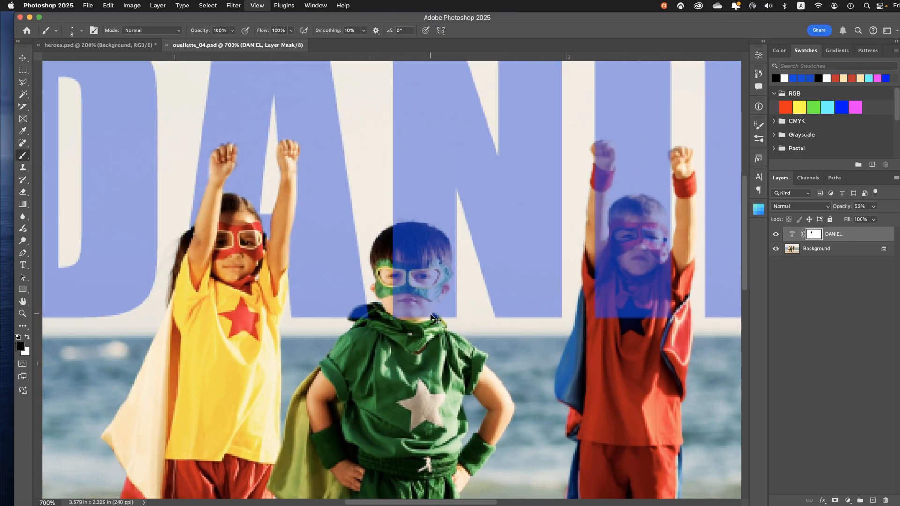
key("super+plus")
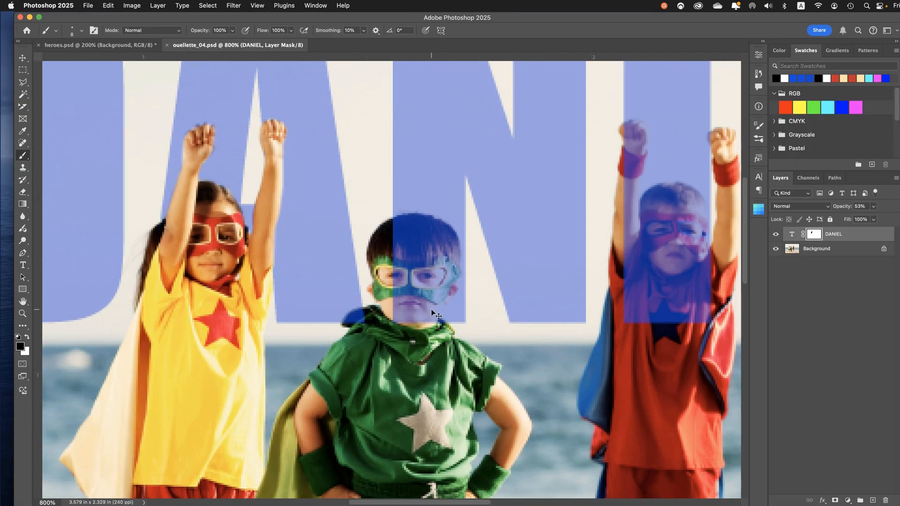
key("super+plus")
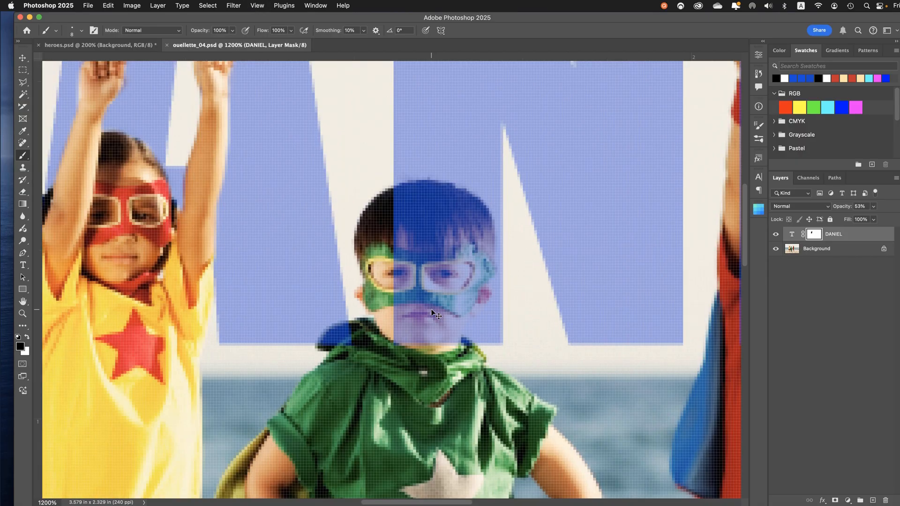
mouse_move(413, 342)
left_mouse_down()
mouse_move(402, 206)
mouse_move(400, 213)
mouse_move(426, 195)
mouse_move(476, 217)
mouse_move(490, 279)
mouse_move(488, 271)
mouse_move(473, 300)
mouse_move(486, 298)
mouse_move(457, 329)
mouse_move(454, 359)
mouse_move(440, 366)
left_mouse_up()
key("bracketright")
key("bracketright")
key("bracketright")
key("bracketright")
key("bracketright")
key("bracketright")
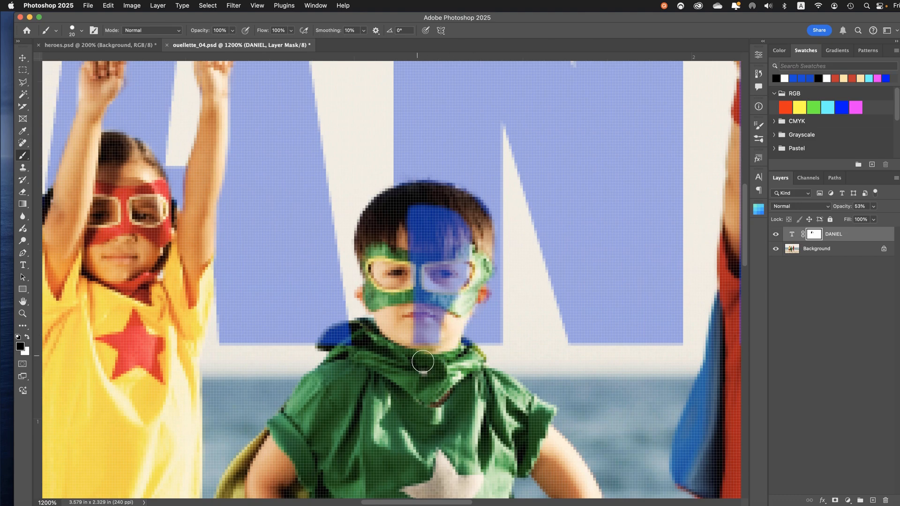
left_click_drag(432, 329, 438, 356)
mouse_move(443, 259)
left_mouse_down()
mouse_move(434, 213)
mouse_move(463, 268)
mouse_move(473, 314)
mouse_move(452, 298)
mouse_move(450, 307)
left_mouse_up()
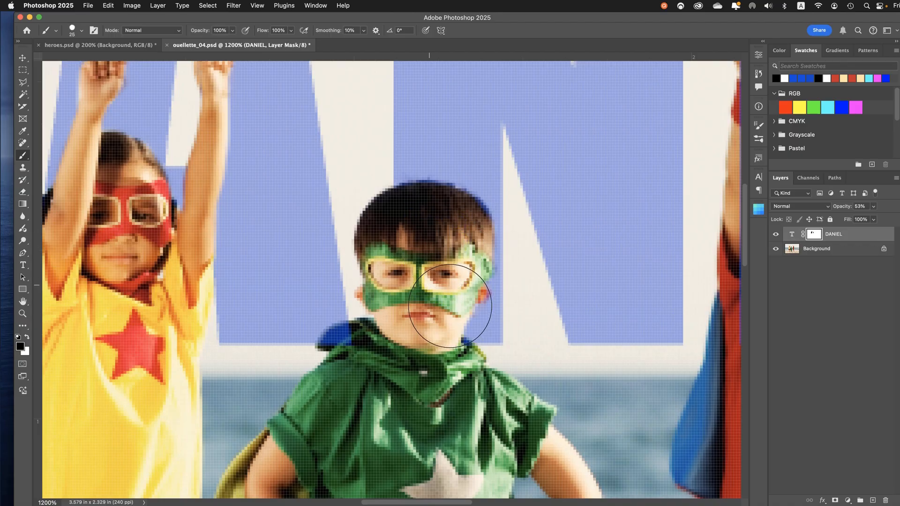
Refine the mask along the green child's hair with an 8 px brush, using black and white, and save the document
key("bracketleft")
key("bracketleft")
key("bracketleft")
key("bracketleft")
key("bracketleft")
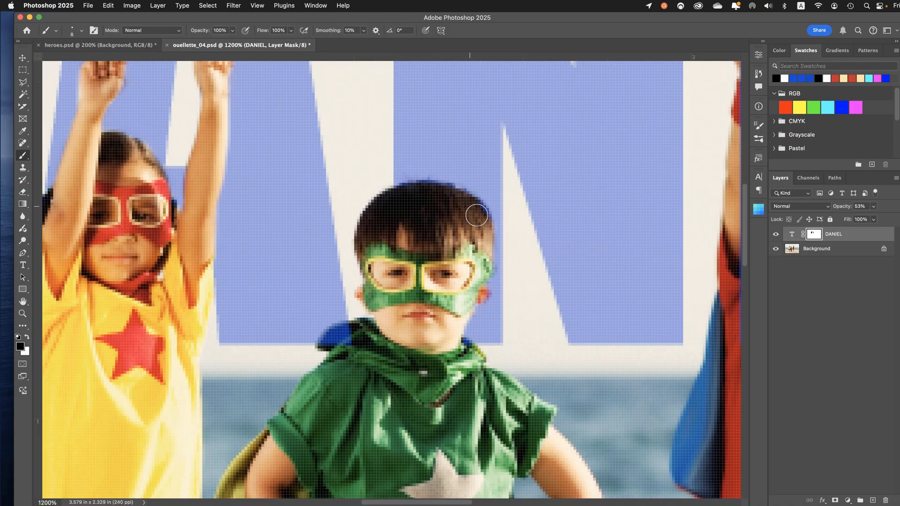
left_click_drag(477, 215, 473, 222)
left_click(28, 336)
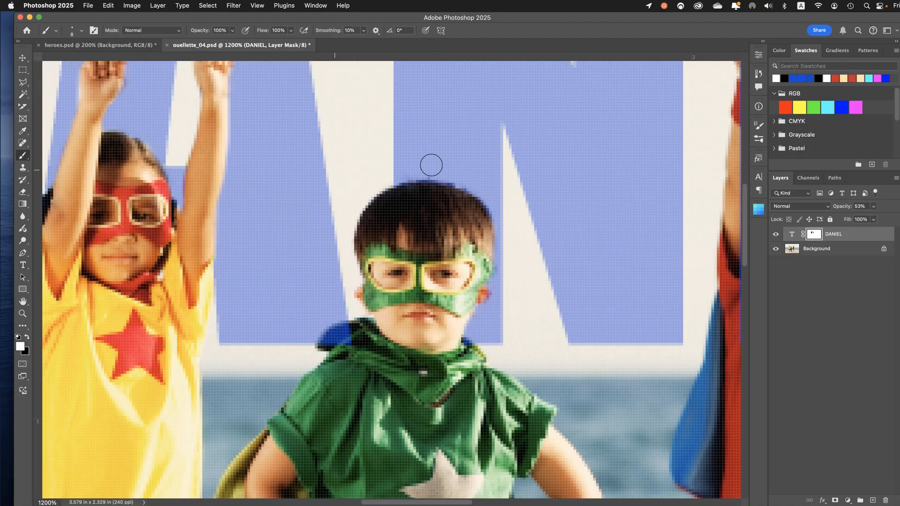
mouse_move(453, 187)
left_mouse_down()
mouse_move(493, 203)
mouse_move(483, 202)
left_mouse_up()
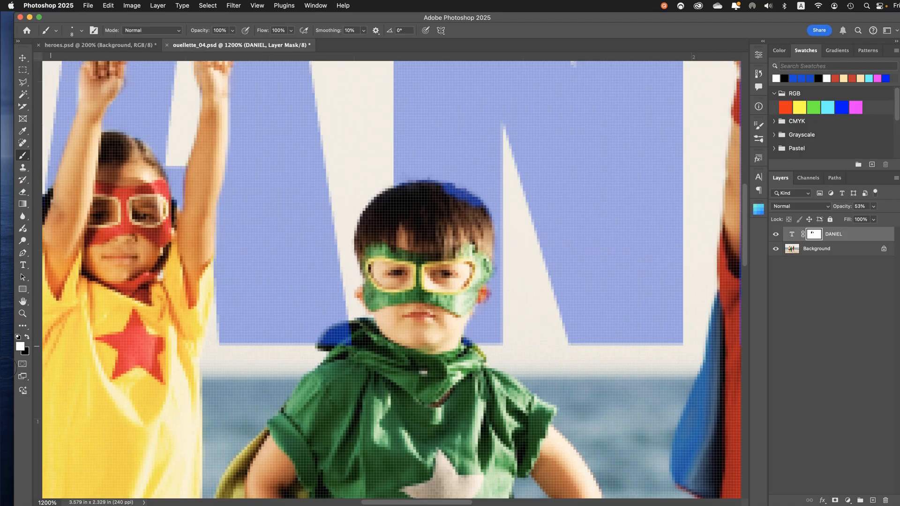
left_click(27, 343)
mouse_move(443, 200)
left_mouse_down()
mouse_move(477, 214)
mouse_move(472, 222)
left_mouse_up()
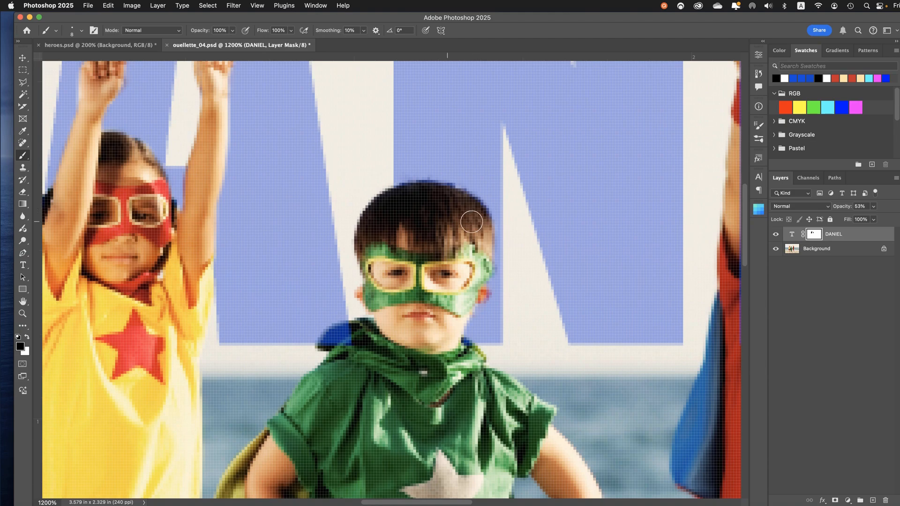
left_click(88, 6)
left_click(108, 100)
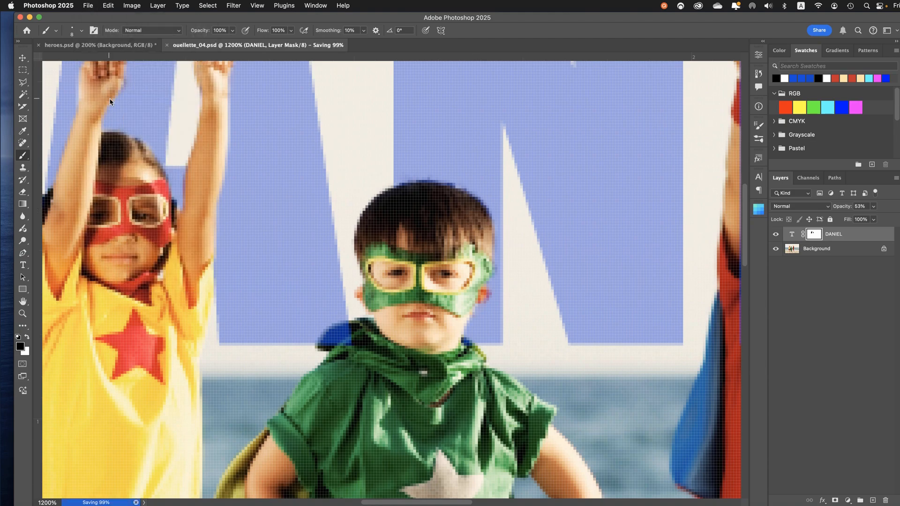
Paint black on the layer mask over the red child's raised fist where it overlaps the letter I
key("super+minus")
key("super+minus")
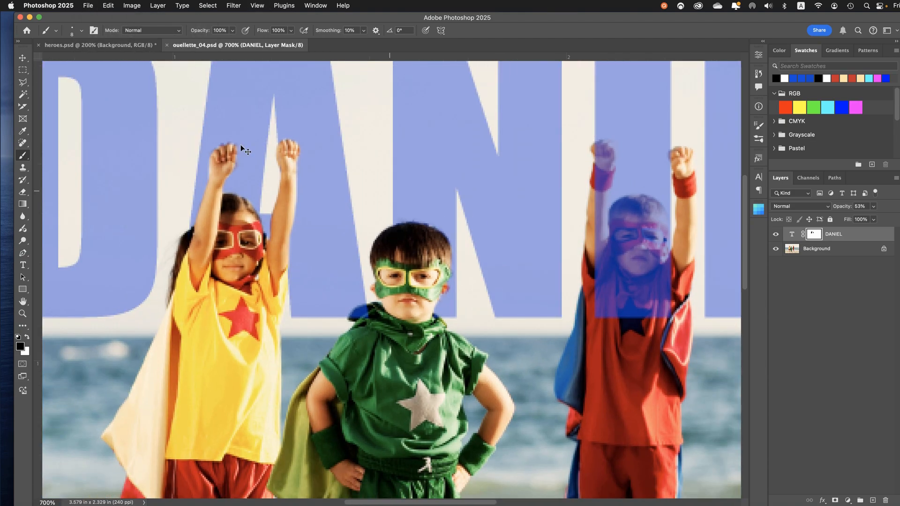
left_click_drag(494, 228, 400, 279)
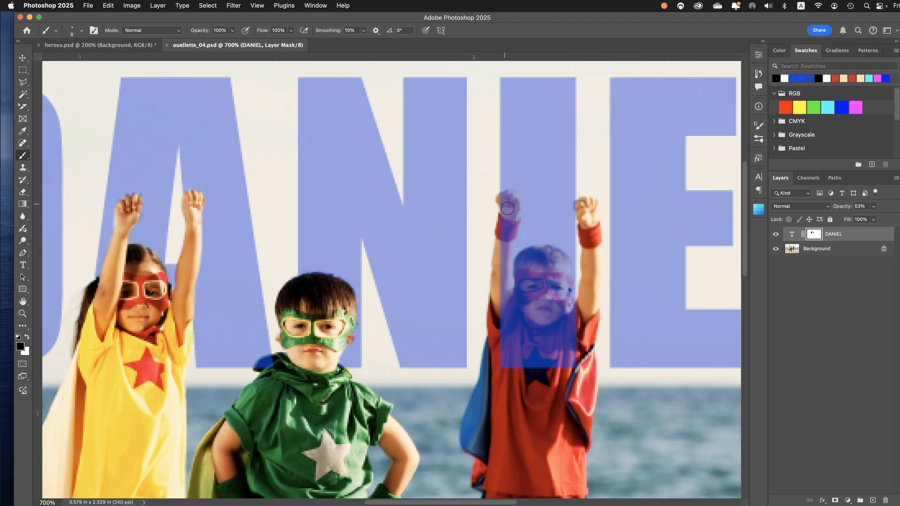
mouse_move(508, 204)
left_mouse_down()
mouse_move(518, 205)
mouse_move(516, 223)
mouse_move(510, 215)
left_mouse_up()
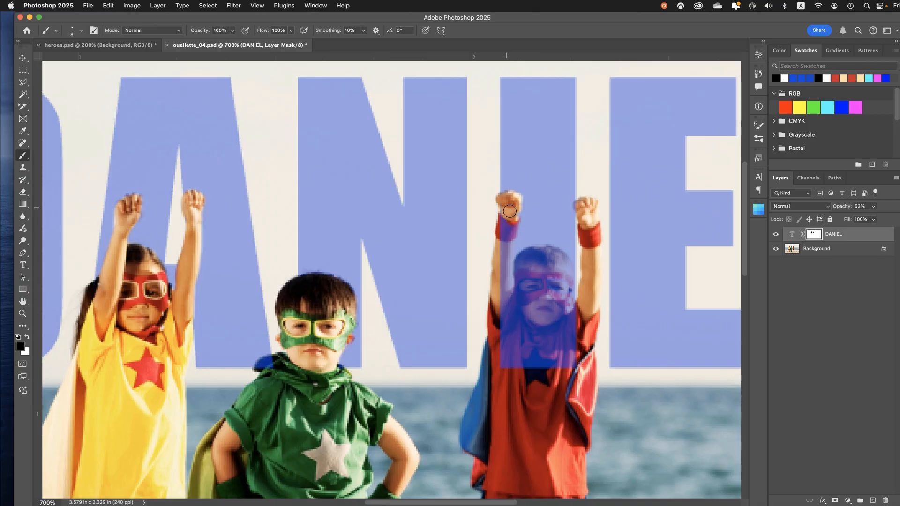
Paint black on the mask over the red child's wristband and forearm, the outline of the head, and the hair and forehead
key("super+equal")
key("super+equal")
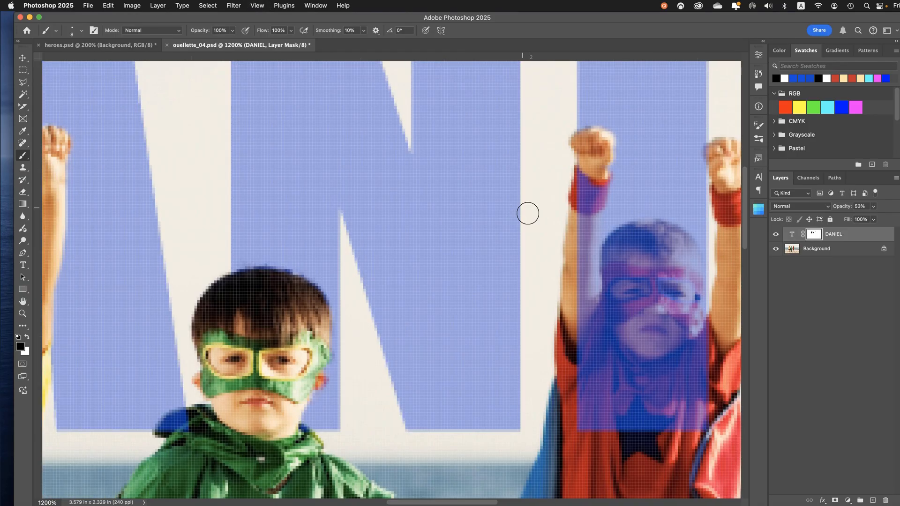
left_click_drag(565, 205, 388, 271)
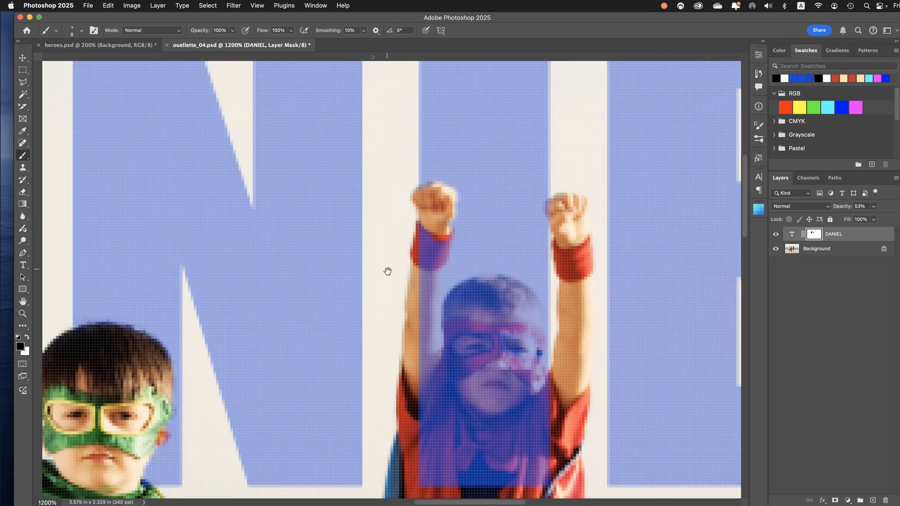
key("super+equal")
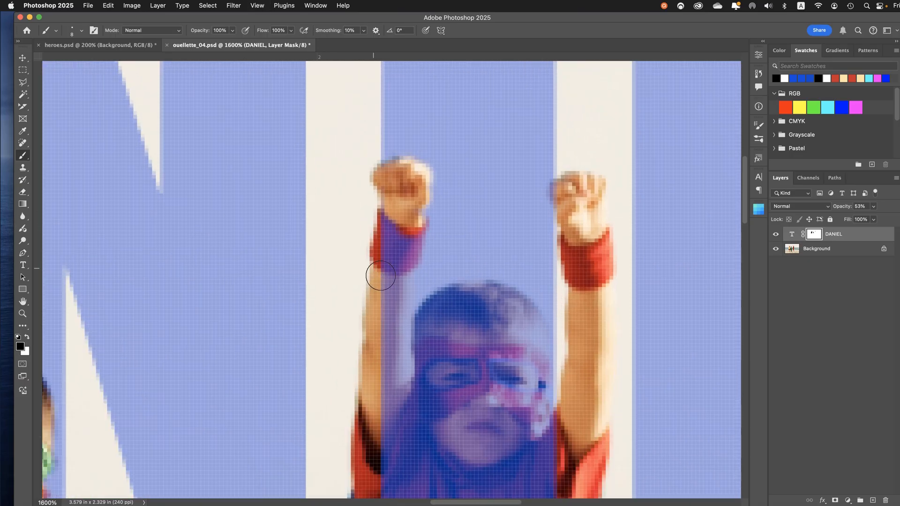
mouse_move(395, 245)
left_mouse_down()
mouse_move(396, 226)
mouse_move(434, 232)
mouse_move(428, 219)
mouse_move(457, 221)
mouse_move(439, 257)
mouse_move(432, 224)
mouse_move(432, 259)
mouse_move(441, 262)
mouse_move(425, 334)
mouse_move(433, 403)
mouse_move(472, 382)
mouse_move(468, 329)
mouse_move(479, 297)
mouse_move(513, 287)
mouse_move(500, 298)
mouse_move(544, 293)
mouse_move(574, 327)
mouse_move(586, 371)
mouse_move(572, 432)
left_mouse_up()
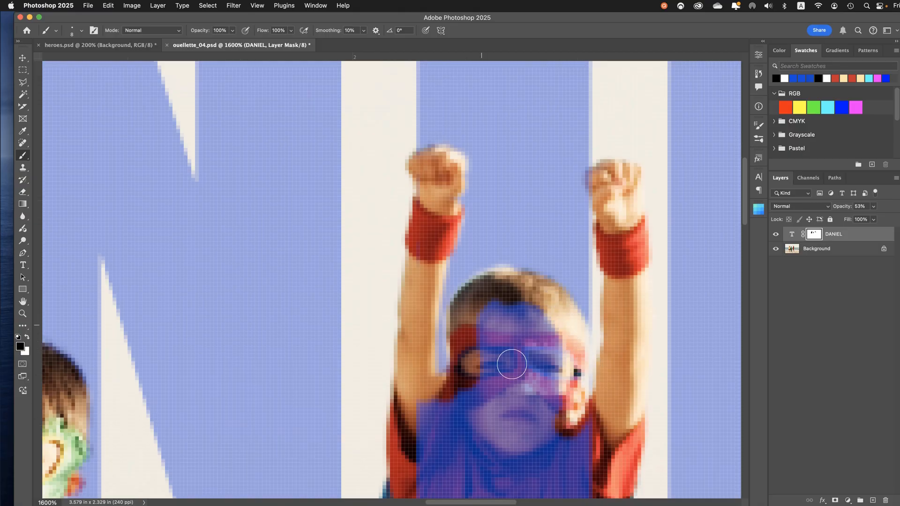
left_click_drag(512, 313, 547, 345)
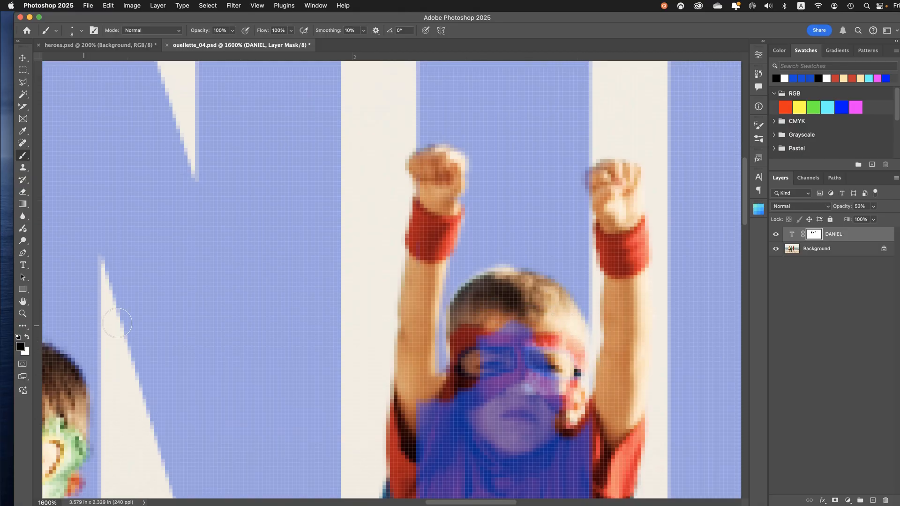
Restore the lettering along the top edge of the red child's hair with white, and return the foreground colour to black
key("x")
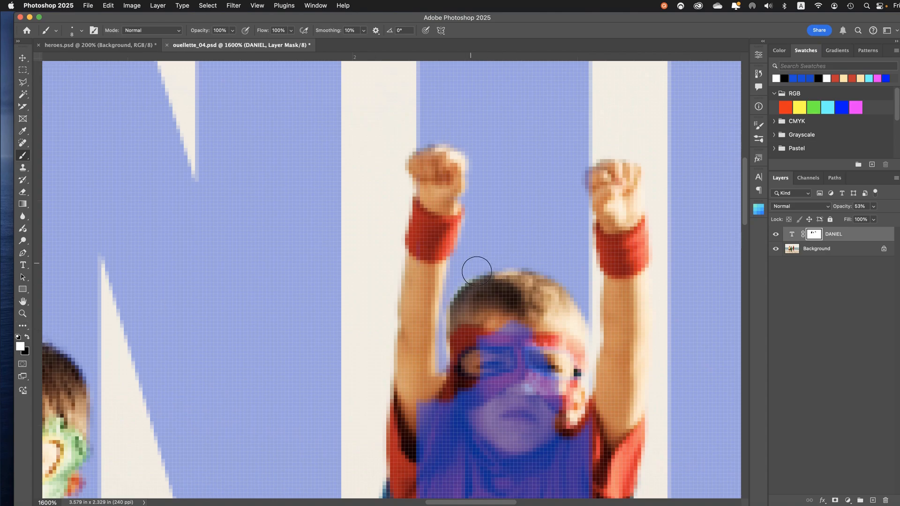
left_click(27, 338)
left_click_drag(321, 352, 332, 225)
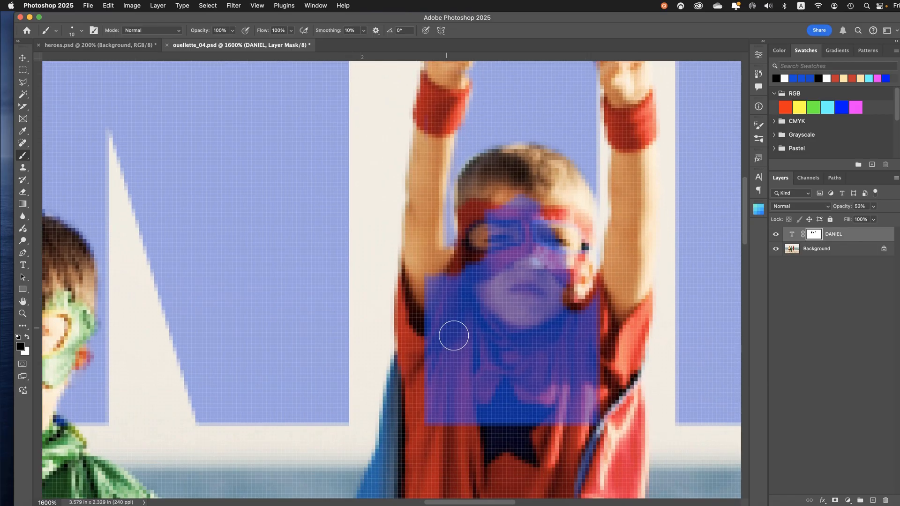
Enlarge the brush to 25 px, paint black over the red child's eye mask, face and shirt, and save the document
key("bracketright")
mouse_move(519, 283)
left_mouse_down()
mouse_move(515, 263)
mouse_move(535, 261)
left_mouse_up()
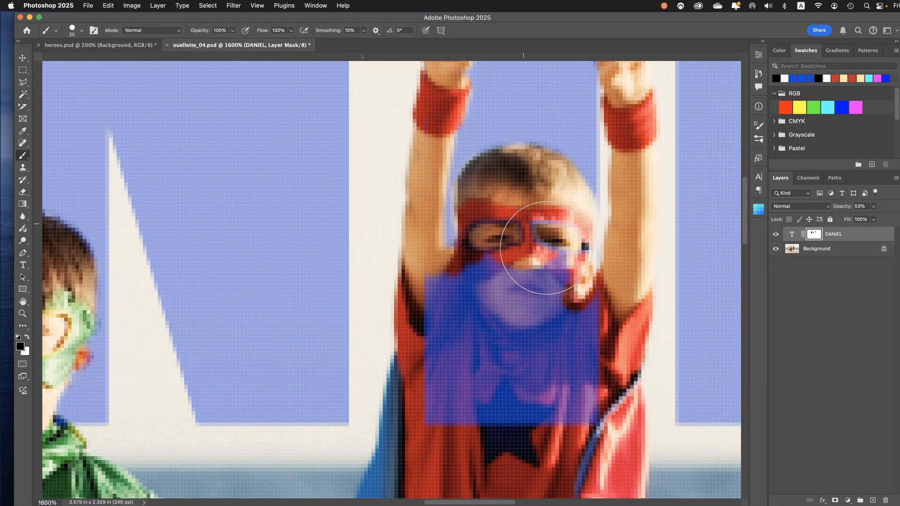
key("bracketright")
mouse_move(520, 291)
left_mouse_down()
mouse_move(566, 301)
mouse_move(547, 276)
mouse_move(499, 302)
mouse_move(477, 331)
mouse_move(489, 415)
mouse_move(502, 418)
mouse_move(588, 335)
mouse_move(605, 410)
mouse_move(577, 437)
left_mouse_up()
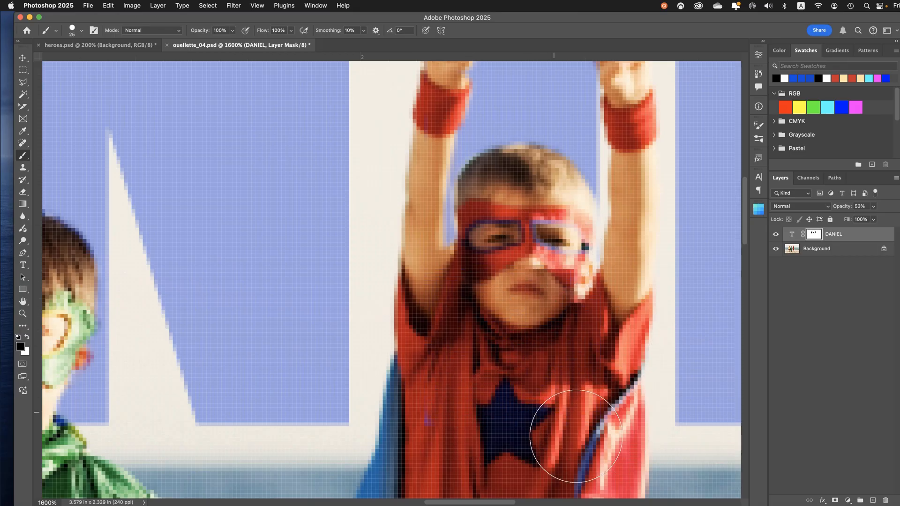
key("super+s")
View the entire beach composite to check how the lettering sits behind the three children
key("super+minus")
key("super+minus")
key("super+minus")
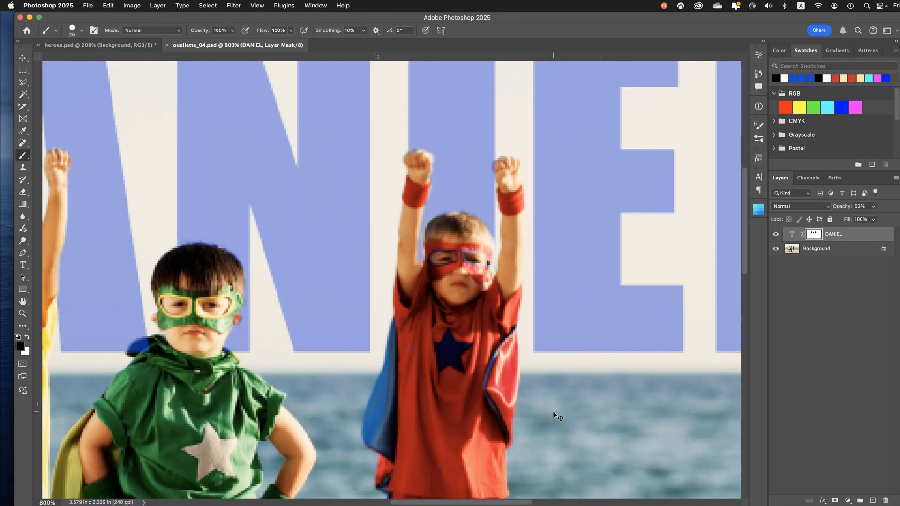
key("super+minus")
key("super+minus")
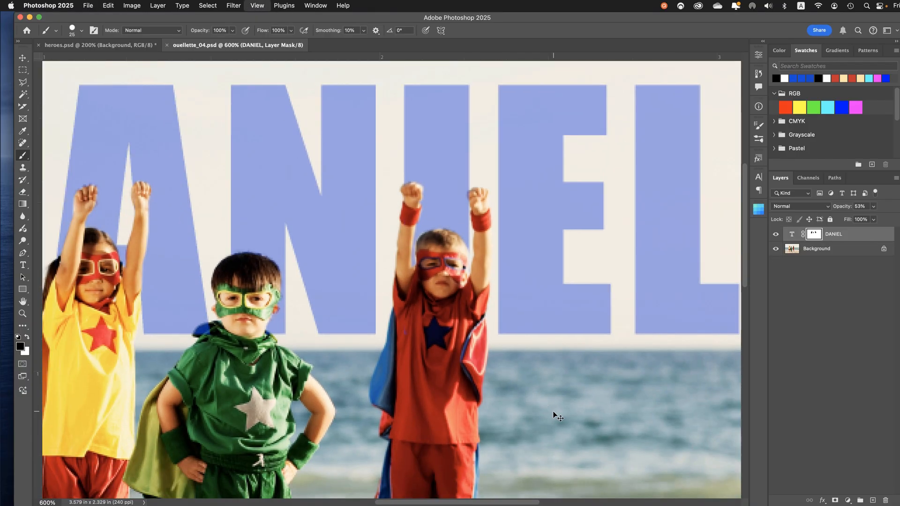
key("super+minus")
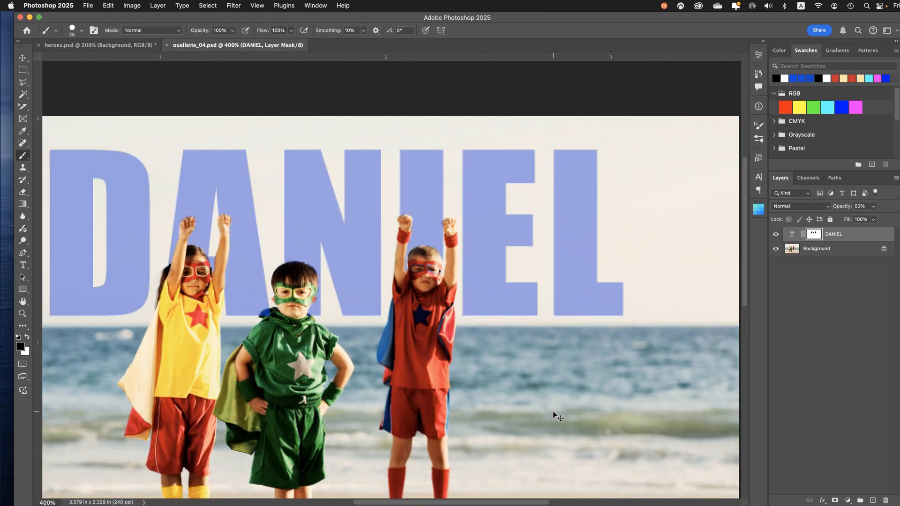
key("super+0")
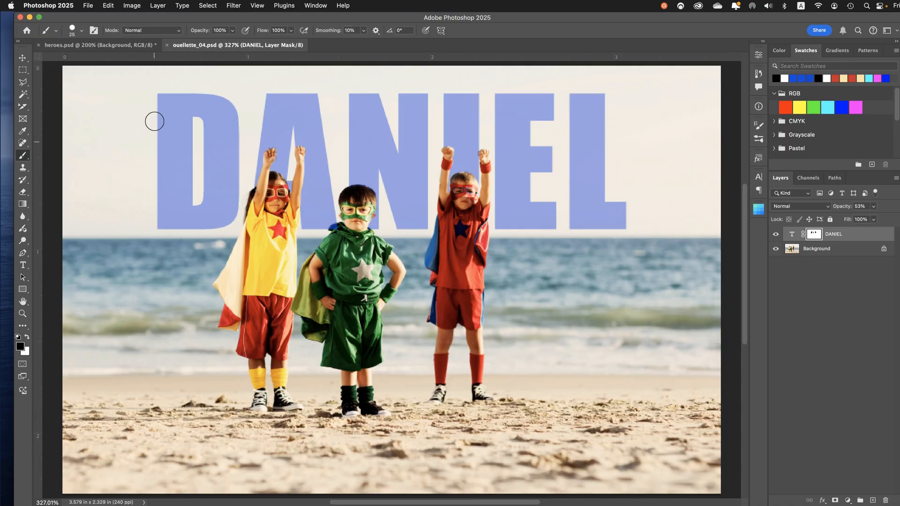
left_click(85, 5)
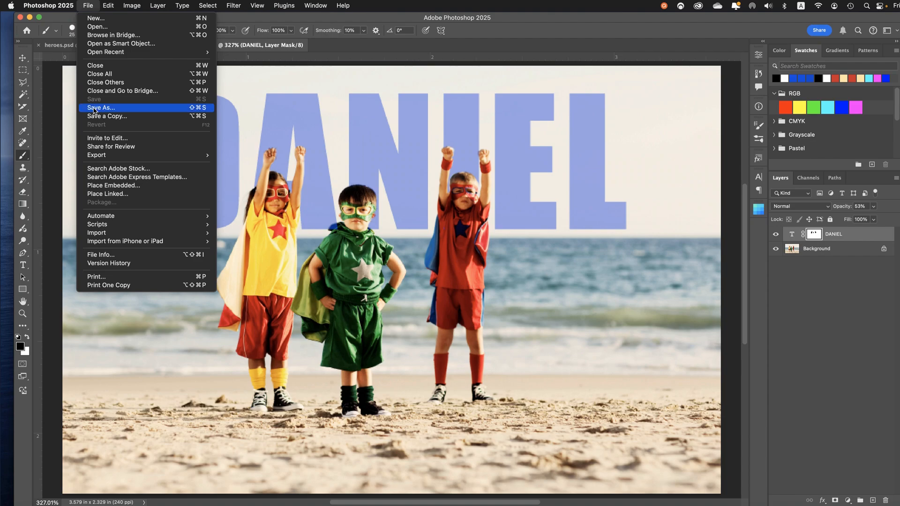
left_click(86, 4)
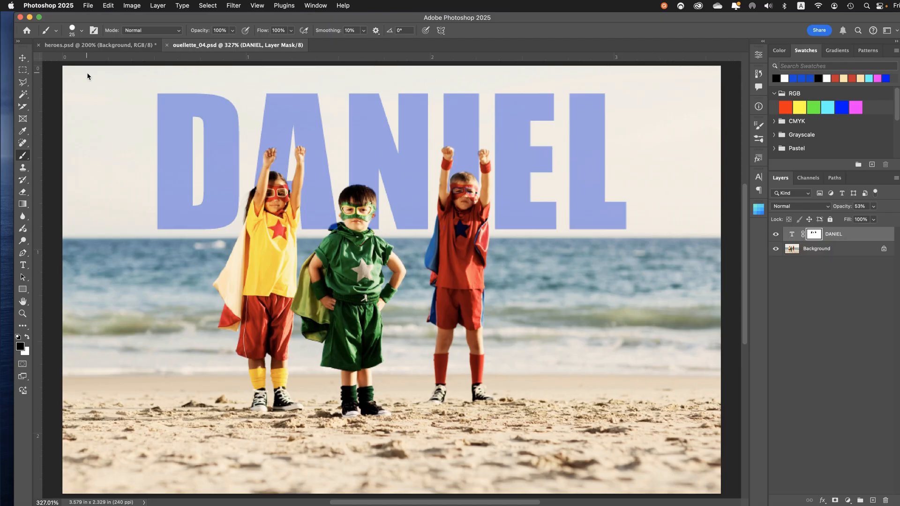
Try moving the name together with its linked layer mask, and undo the move
key("v")
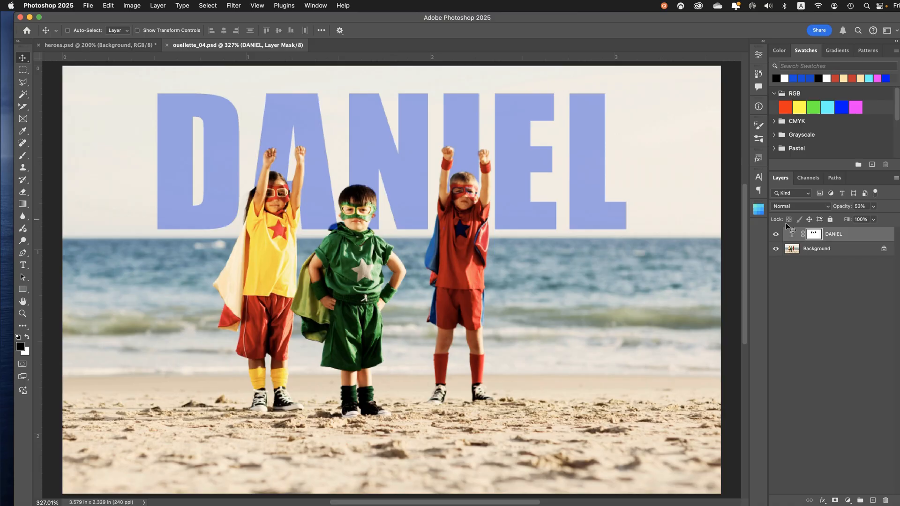
left_click_drag(413, 186, 382, 159)
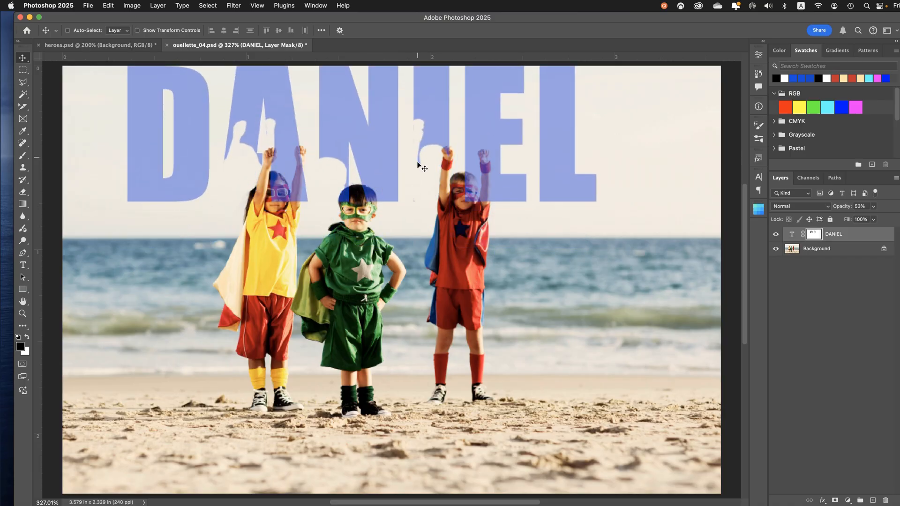
key("super")
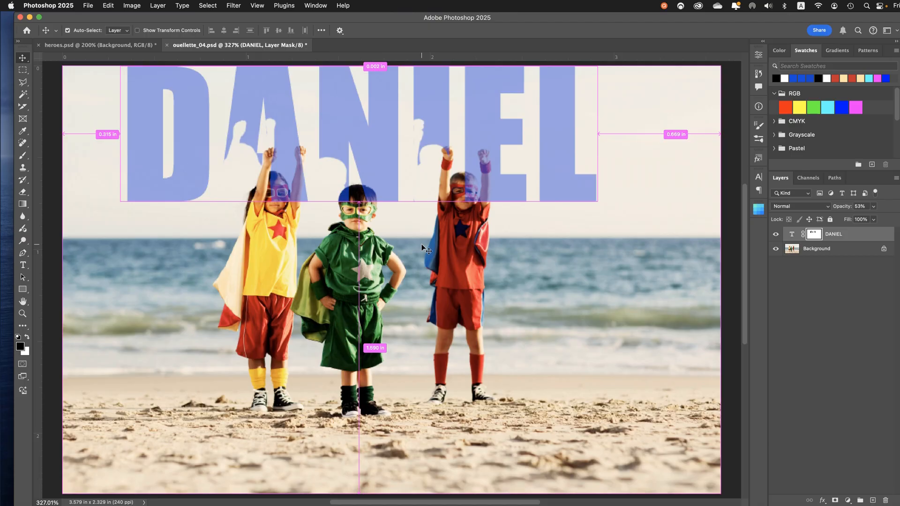
key("super+z")
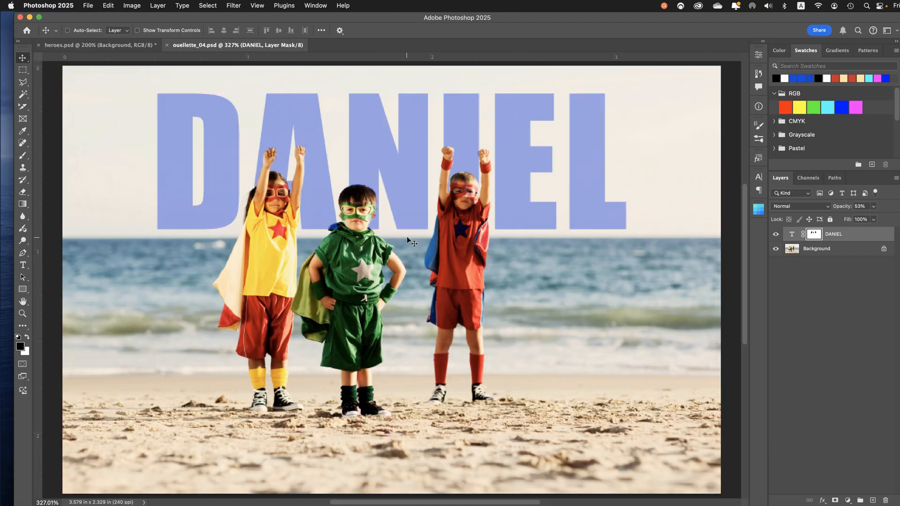
Unlink the layer mask from the name and move only the lettering slightly down over the horizon
left_click(794, 237)
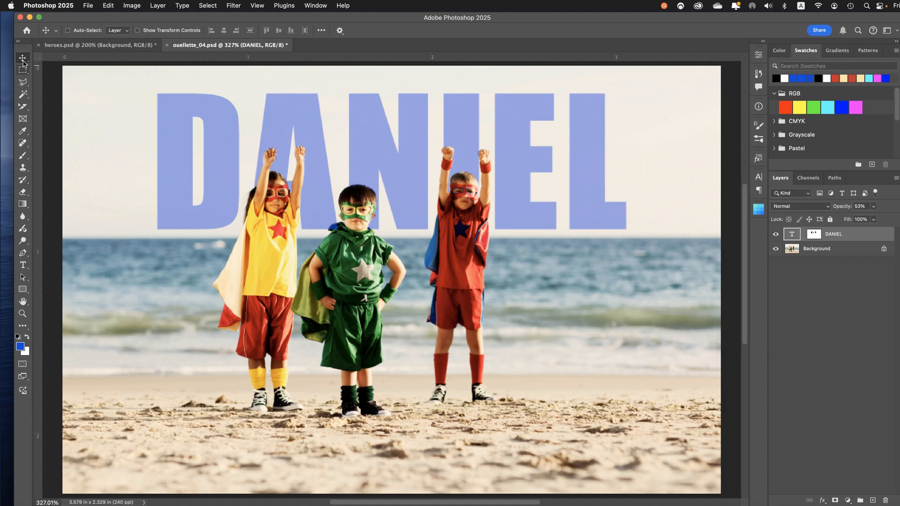
left_click_drag(211, 133, 200, 156)
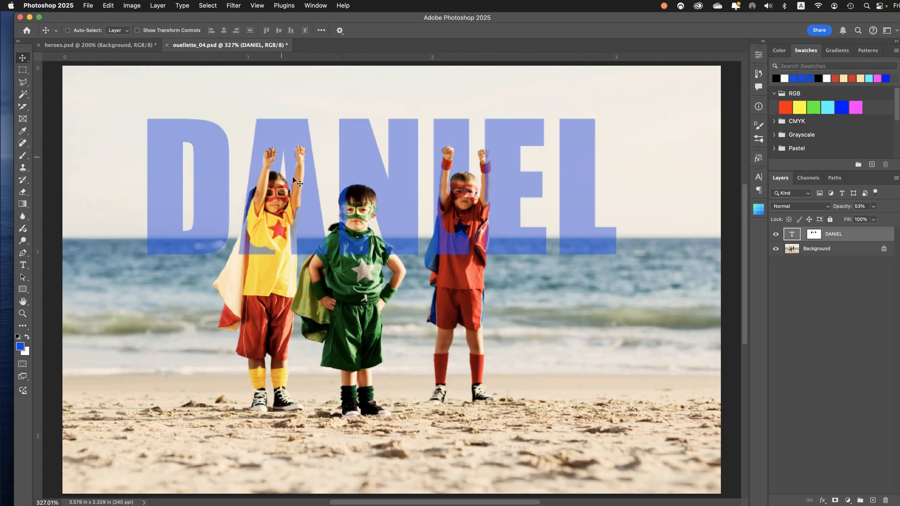
Scale the lettering about its centre to 124.06% and nudge it slightly up within the image
key("super+t")
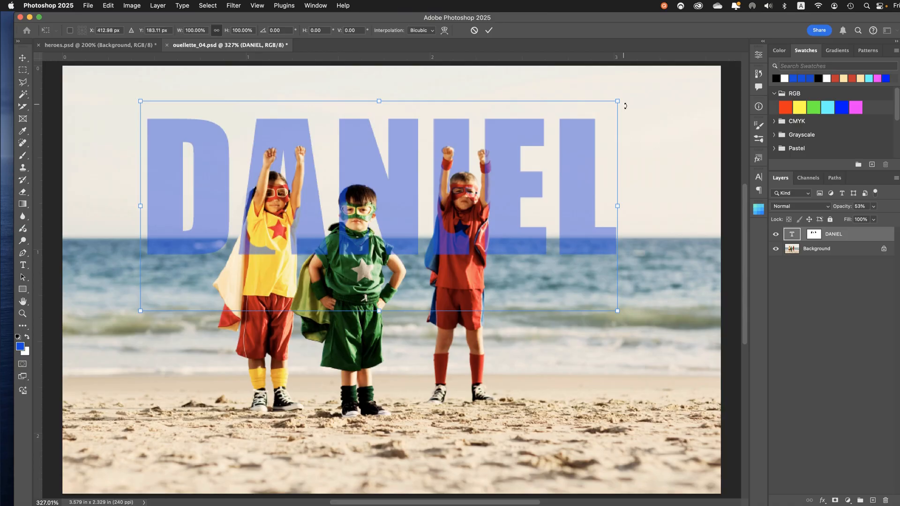
left_click_drag(620, 103, 663, 49)
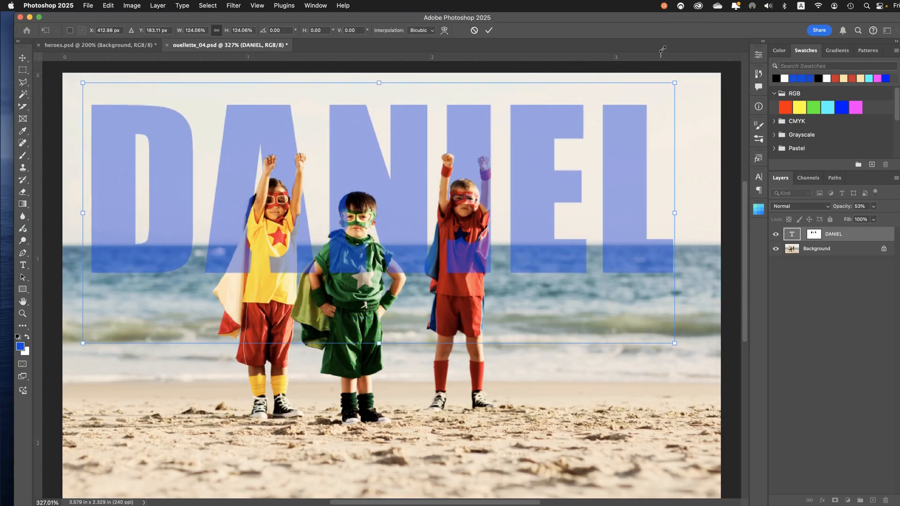
key("Return")
left_click_drag(364, 168, 359, 165)
left_click_drag(359, 169, 360, 167)
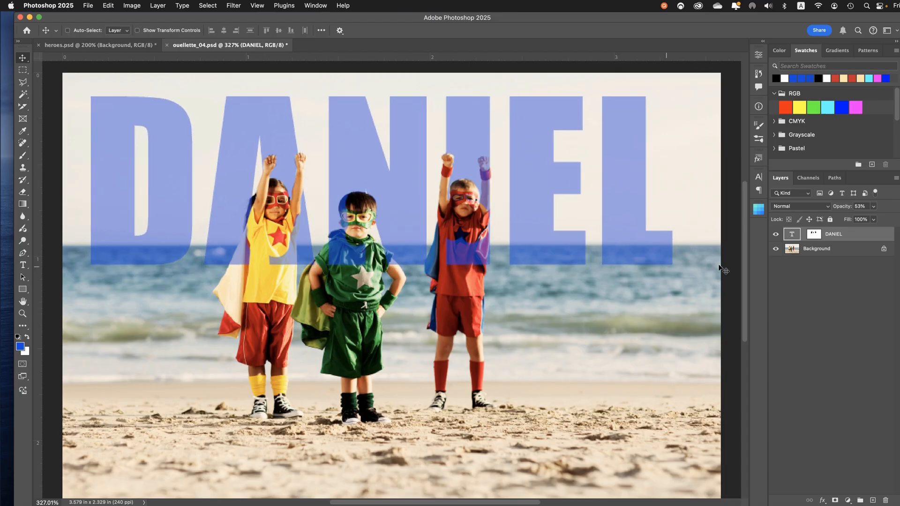
Target the name's layer mask and paint black with the 25 px brush over the yellow child's shirt and cape
left_click(817, 239)
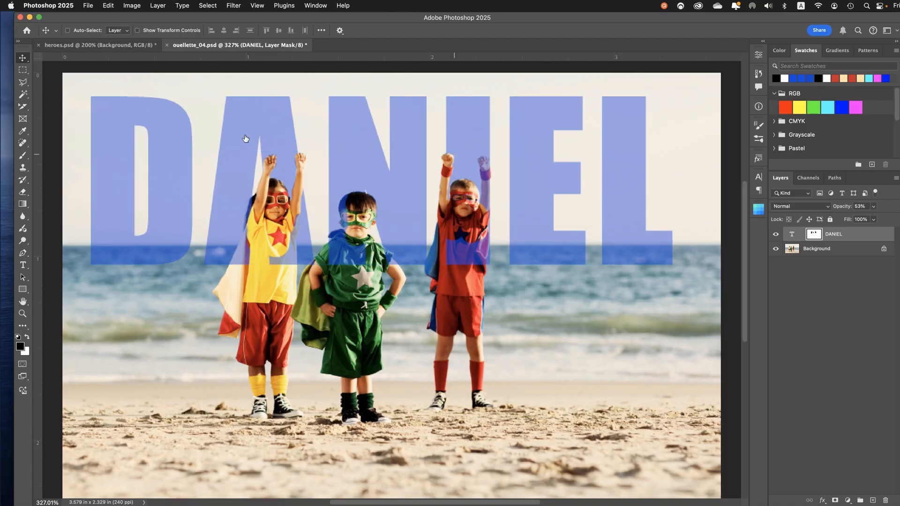
left_click(26, 160)
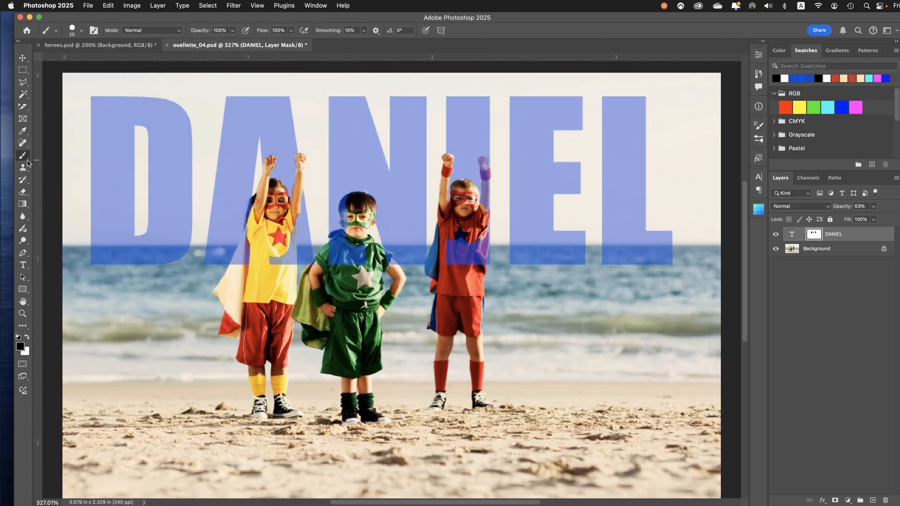
key("super+equal")
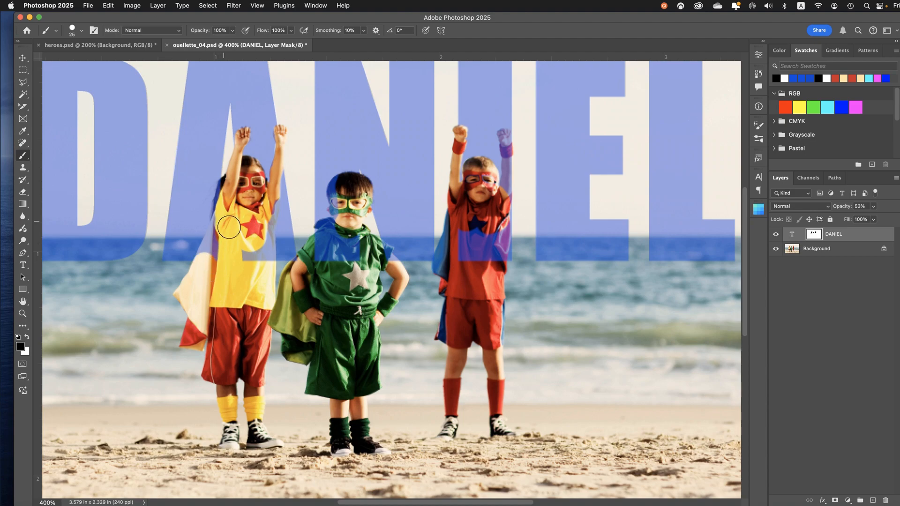
left_click(229, 227, "shift")
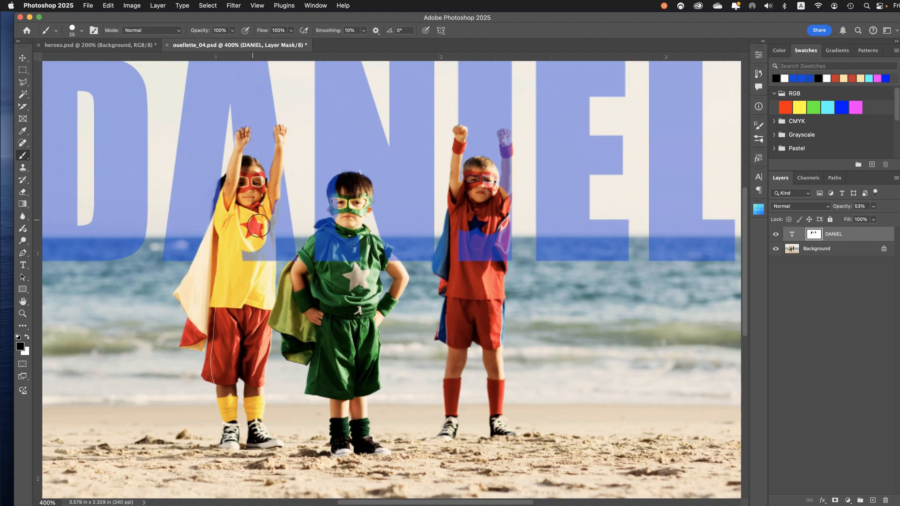
mouse_move(272, 209)
left_mouse_down()
mouse_move(269, 267)
mouse_move(249, 259)
left_mouse_up()
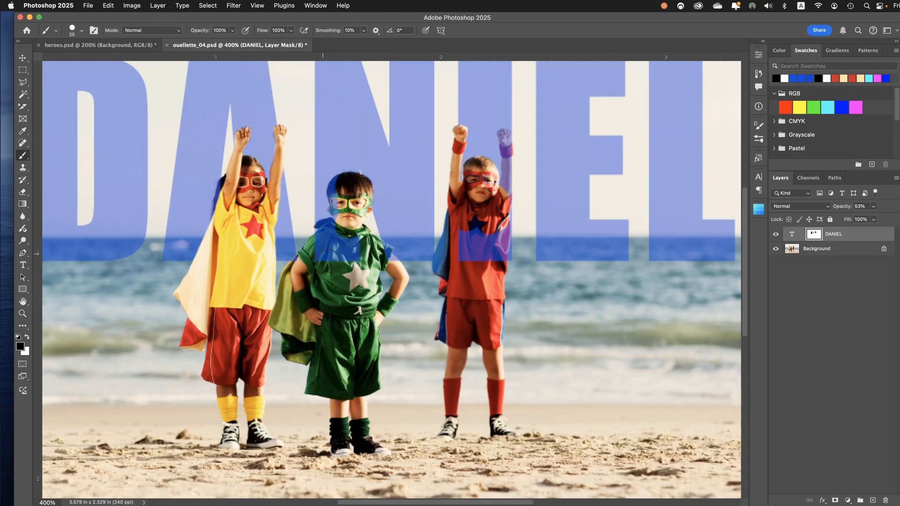
Paint black on the name's mask over the green child's shirt, collar and face, reducing the brush from 25 px to 9 and 7 px
mouse_move(328, 260)
left_mouse_down()
mouse_move(334, 232)
mouse_move(349, 227)
mouse_move(350, 269)
left_mouse_up()
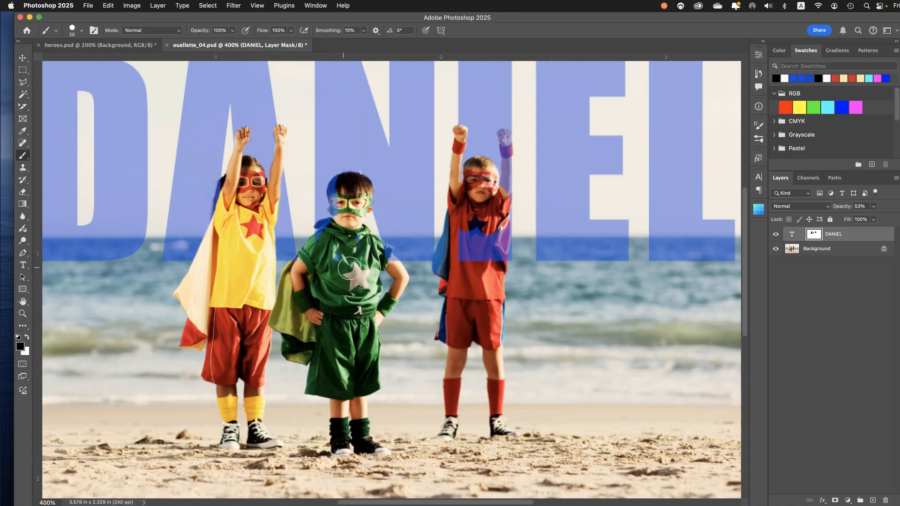
key("bracketleft")
key("bracketleft")
key("bracketleft")
key("bracketleft")
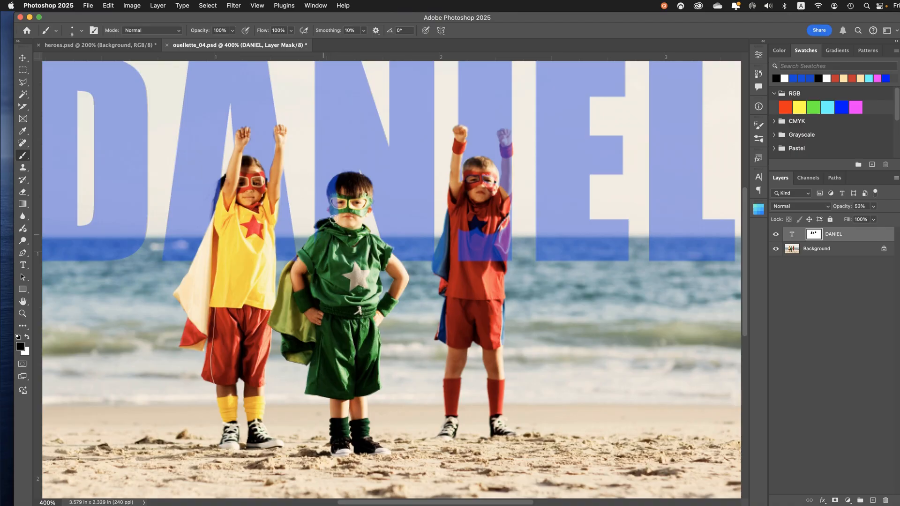
scroll(338, 215, "up", 5)
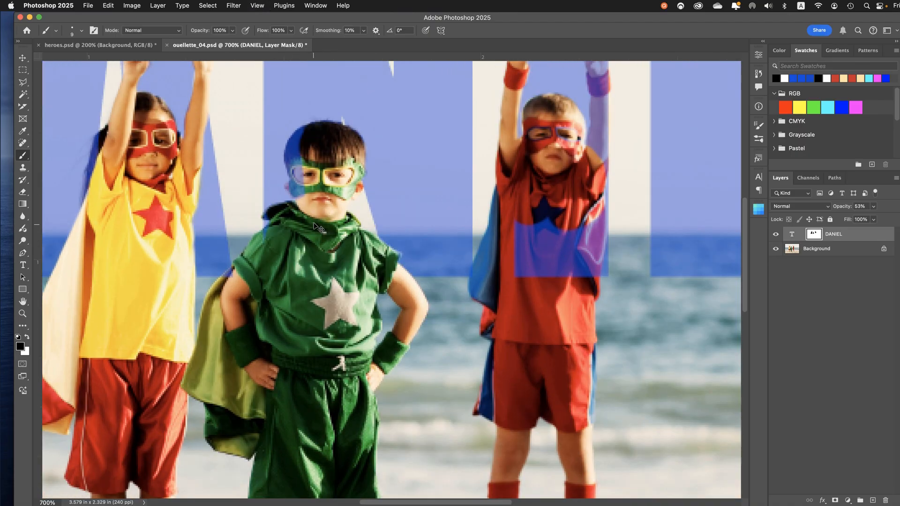
left_click_drag(299, 209, 301, 215)
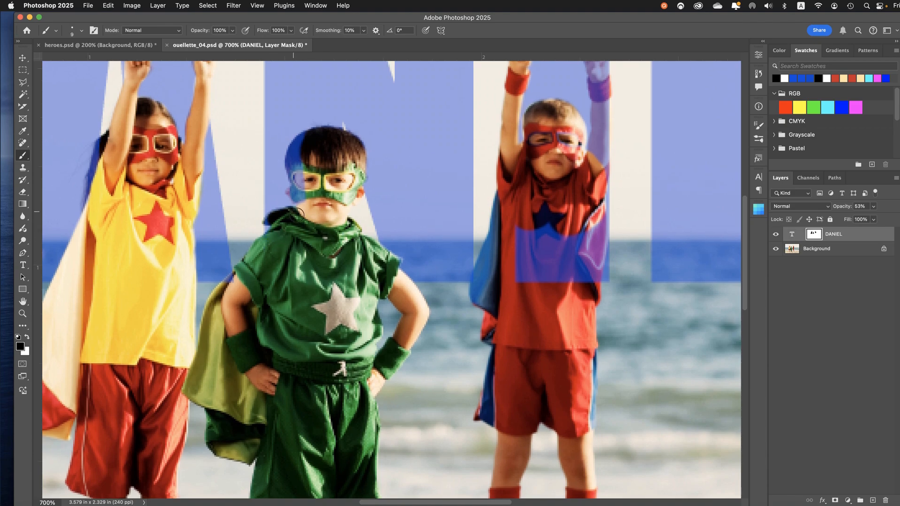
key("bracketleft")
mouse_move(301, 191)
left_mouse_down()
mouse_move(296, 154)
mouse_move(311, 139)
mouse_move(303, 161)
mouse_move(311, 197)
left_mouse_up()
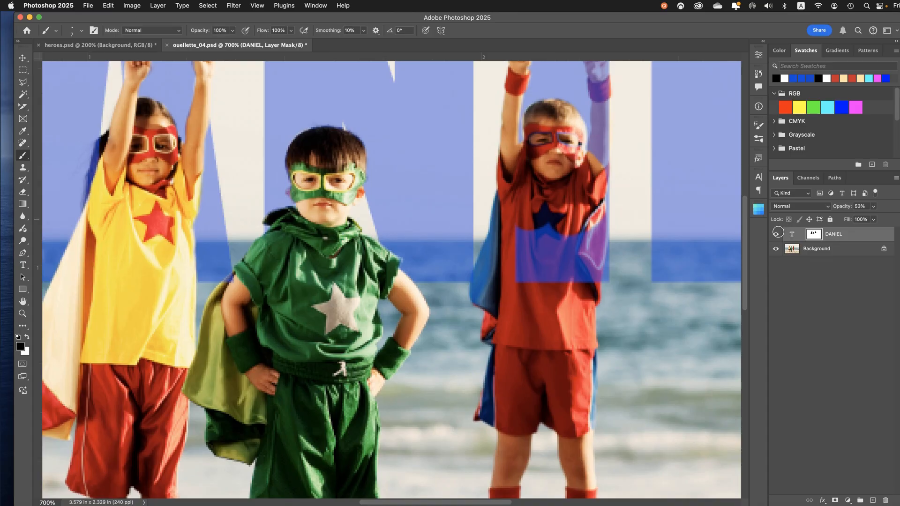
Relink the mask to the name and paint black with the 7 px brush along the red child's raised arm, shoulder and cape edge
left_click(804, 235)
left_click_drag(537, 185, 514, 215)
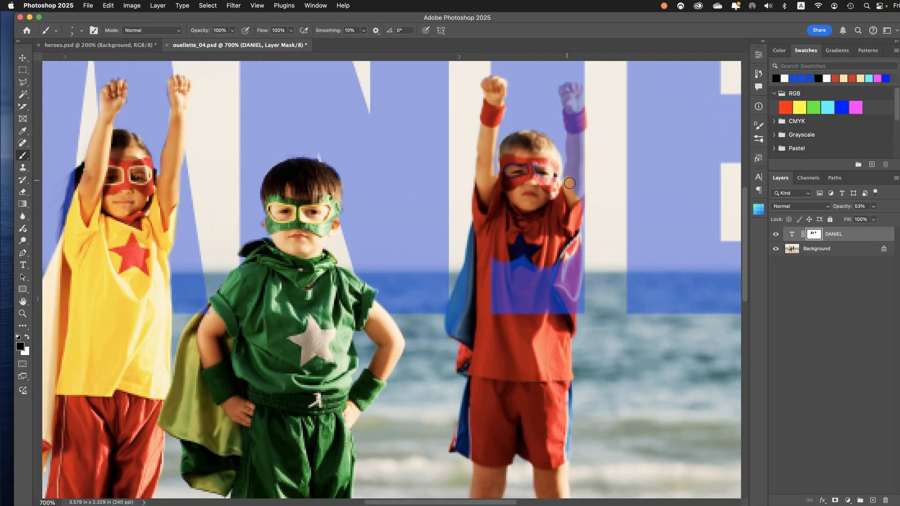
mouse_move(570, 182)
left_mouse_down()
mouse_move(568, 90)
mouse_move(581, 93)
mouse_move(582, 134)
left_mouse_up()
left_click(580, 175, "shift")
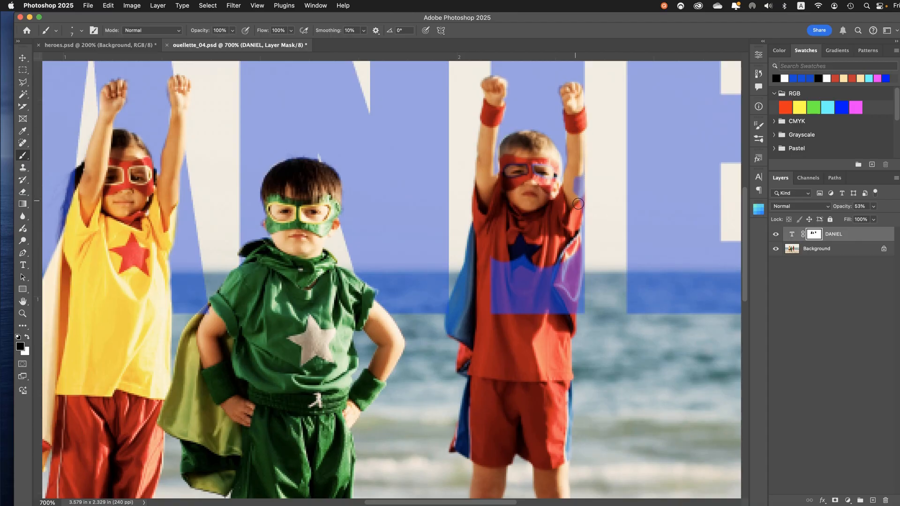
left_click(581, 205, "shift")
left_click(577, 233, "shift")
left_click(577, 266, "shift")
left_click(573, 305, "shift")
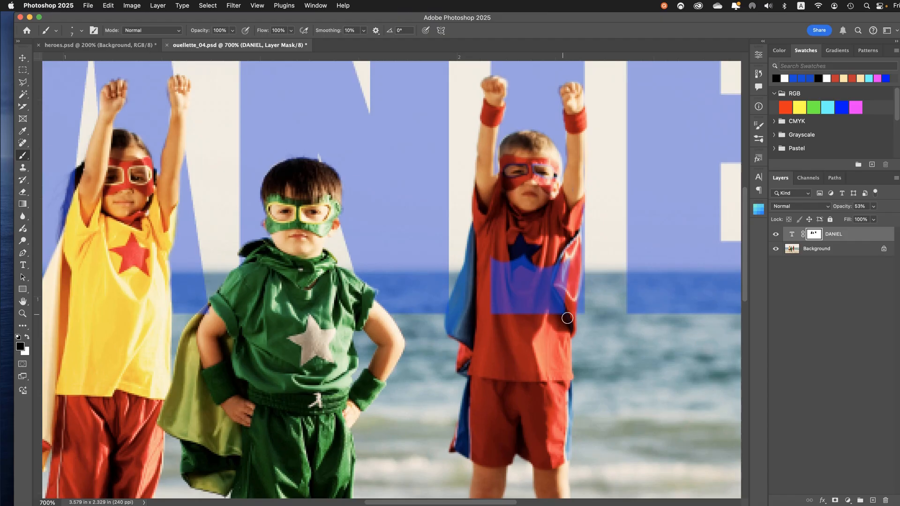
Enlarge the brush to 25 px and paint black on the mask over the red child's shirt and star
key("bracketright")
key("bracketright")
key("bracketright")
key("bracketright")
key("bracketright")
mouse_move(559, 316)
left_mouse_down()
mouse_move(539, 307)
mouse_move(544, 281)
mouse_move(557, 303)
mouse_move(519, 271)
mouse_move(503, 288)
mouse_move(532, 306)
mouse_move(539, 288)
left_mouse_up()
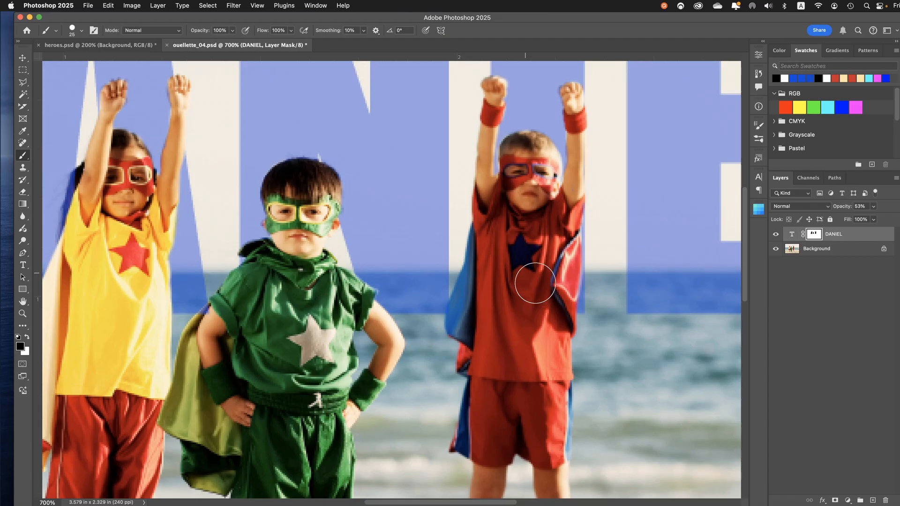
Save the document, paint black on the mask over the yellow child's hair, and make white the foreground colour
key("super+minus")
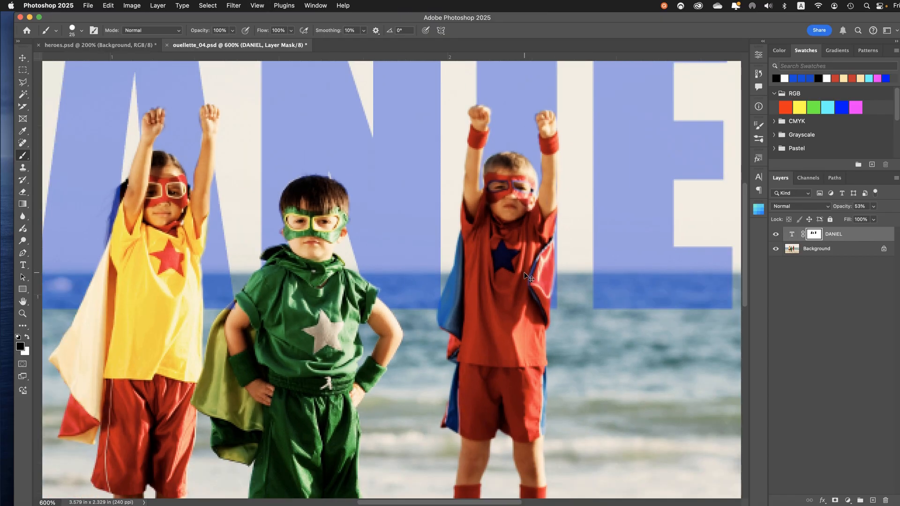
key("super+0")
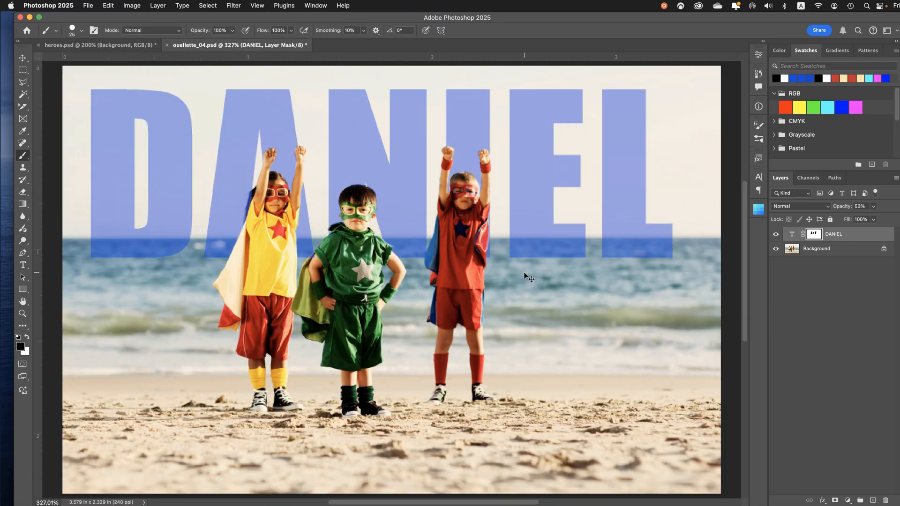
key("super+s")
mouse_move(282, 224)
left_mouse_down()
mouse_move(253, 201)
mouse_move(265, 212)
left_mouse_up()
left_click(28, 338)
Target the lettering instead of its mask and raise the name layer's opacity to 100%
left_click(22, 57)
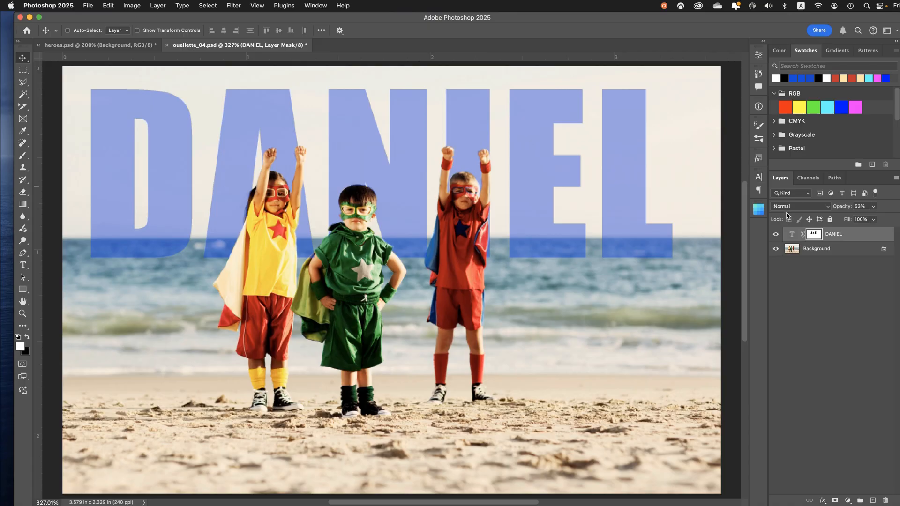
left_click(790, 236)
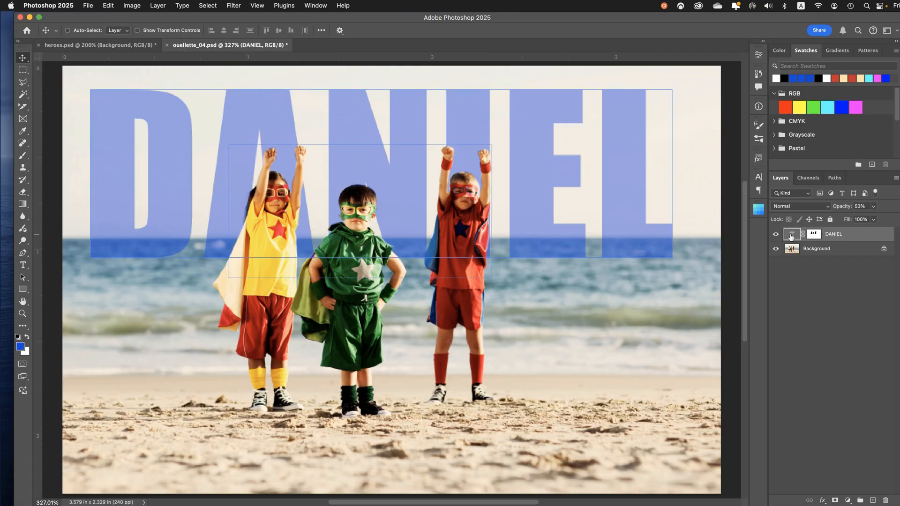
left_click(874, 207)
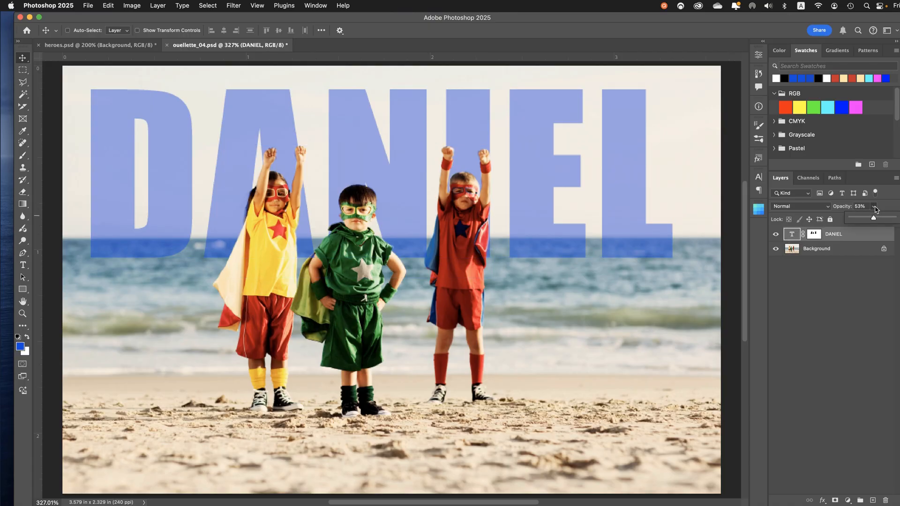
left_click_drag(877, 220, 893, 219)
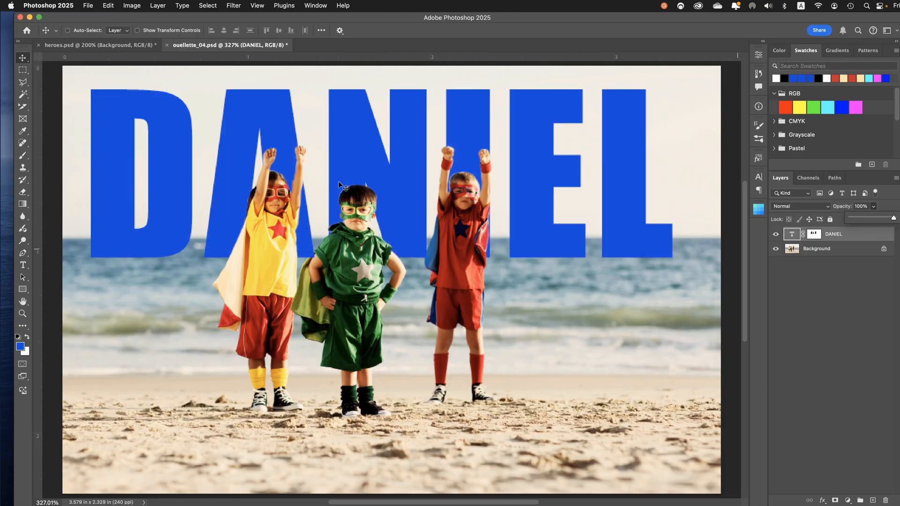
Target the name's layer mask again and set the Brush to 3 px for fine work around the children's edges
key("super+equal")
key("super+equal")
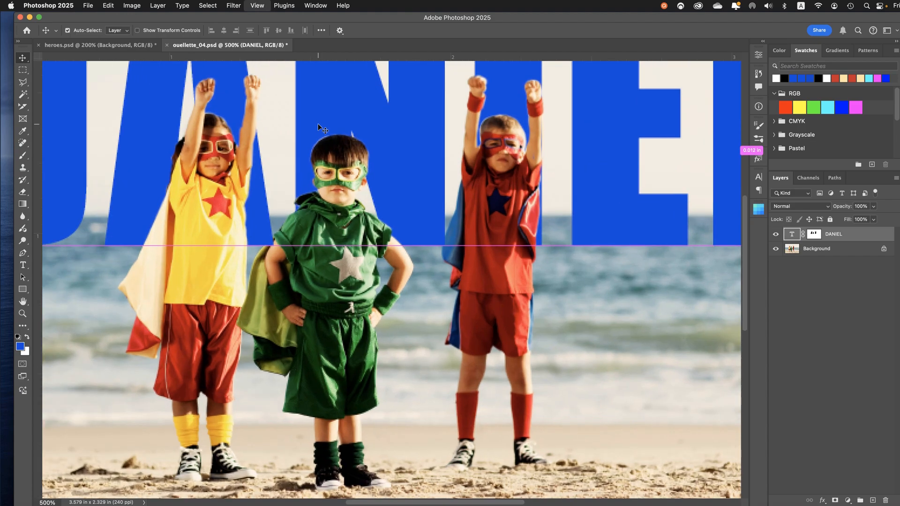
key("super+equal")
key("super+equal")
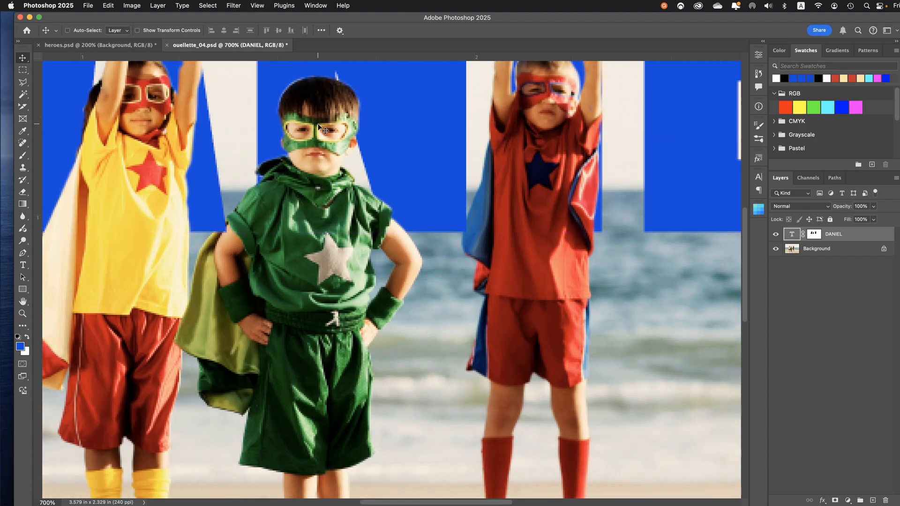
left_click_drag(318, 125, 372, 233)
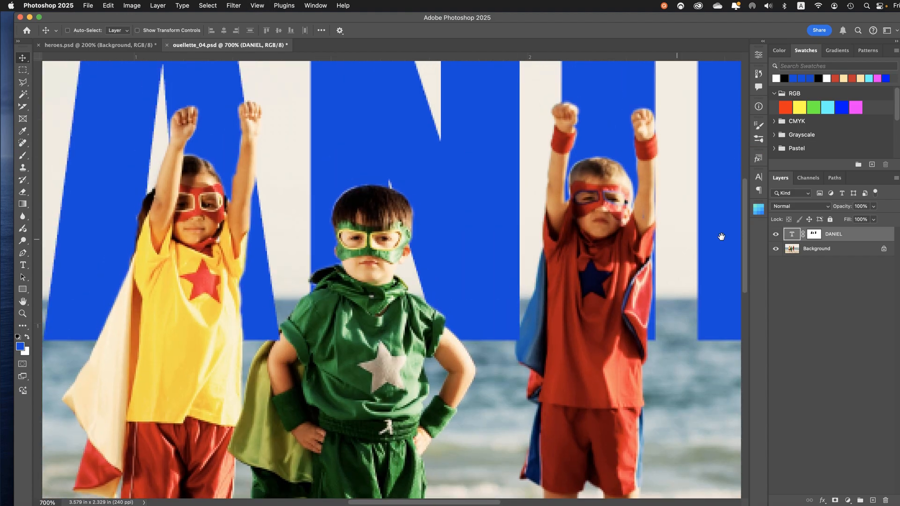
left_click(814, 234)
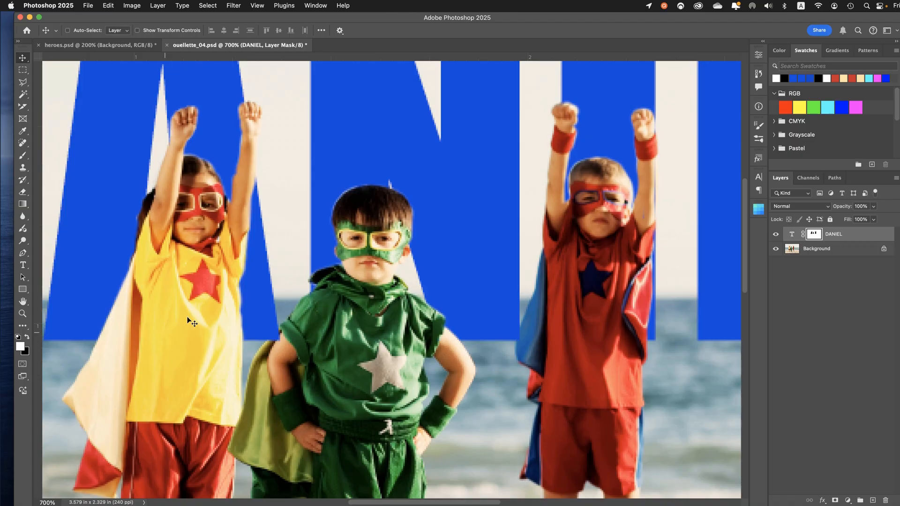
left_click(25, 154)
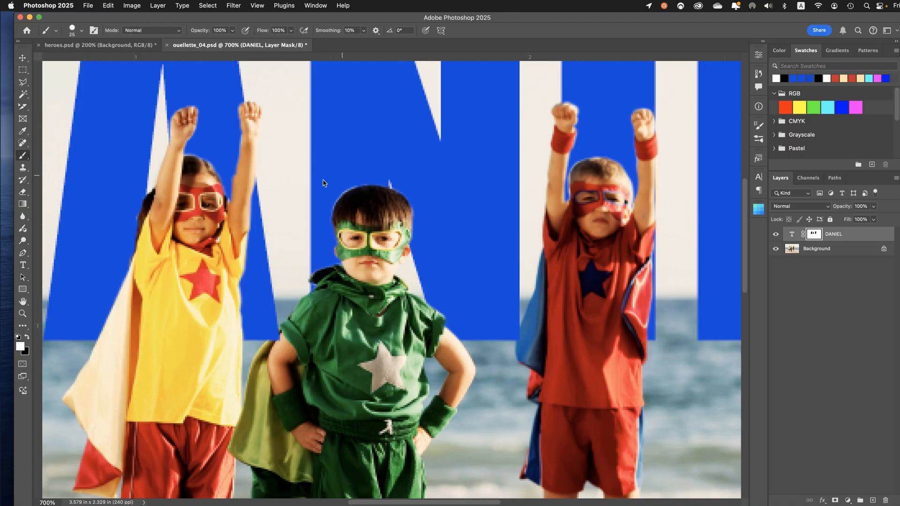
key("bracketleft")
key("bracketleft")
key("bracketleft")
key("bracketleft")
key("bracketleft")
Inspect the mask edges around the green and red children, save the document, and switch to the Move tool
key("super+equal")
key("super+equal")
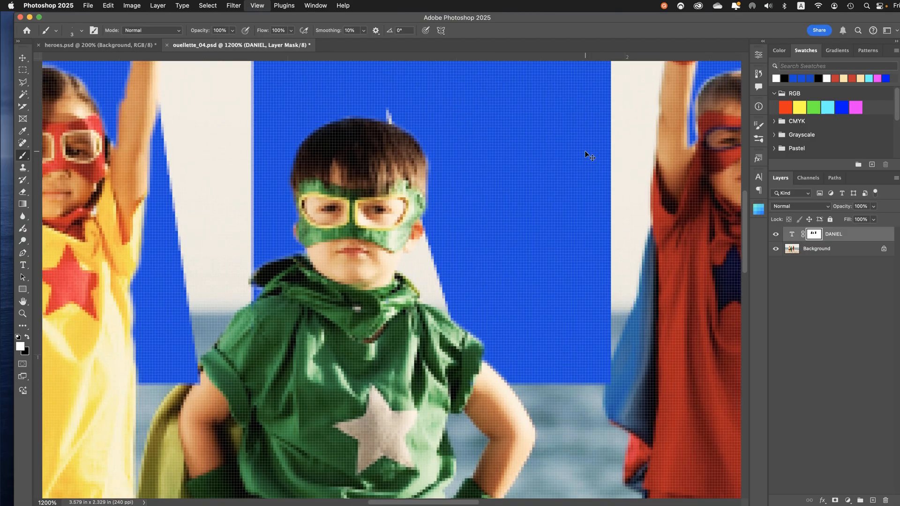
left_click_drag(594, 188, 474, 245)
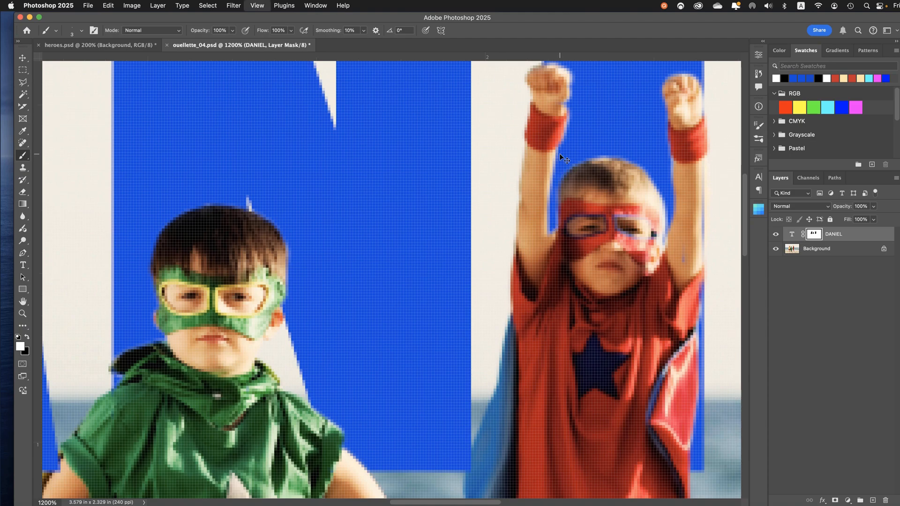
key("super+minus")
key("super+minus")
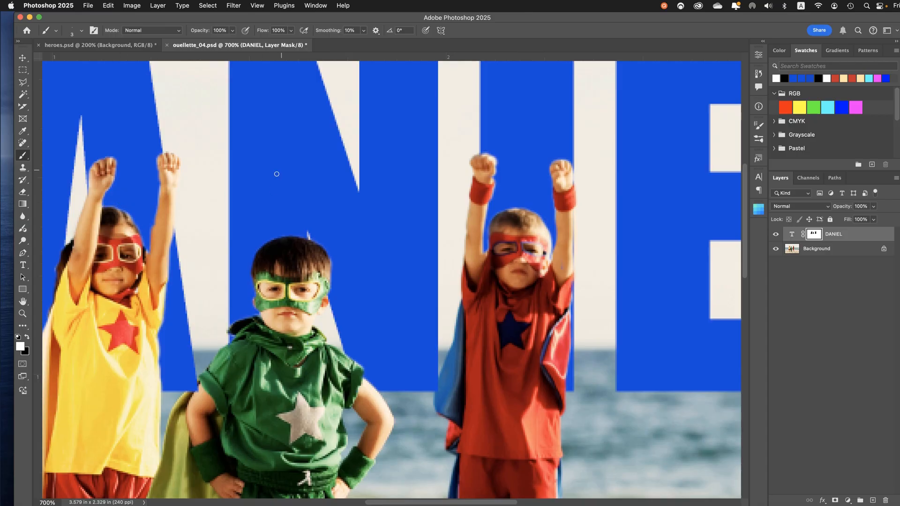
key("super+s")
key("super+0")
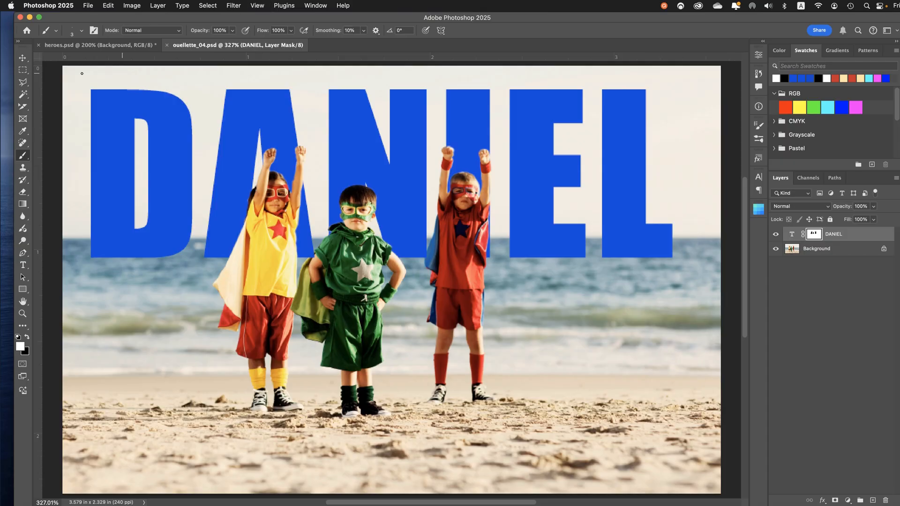
left_click(22, 57)
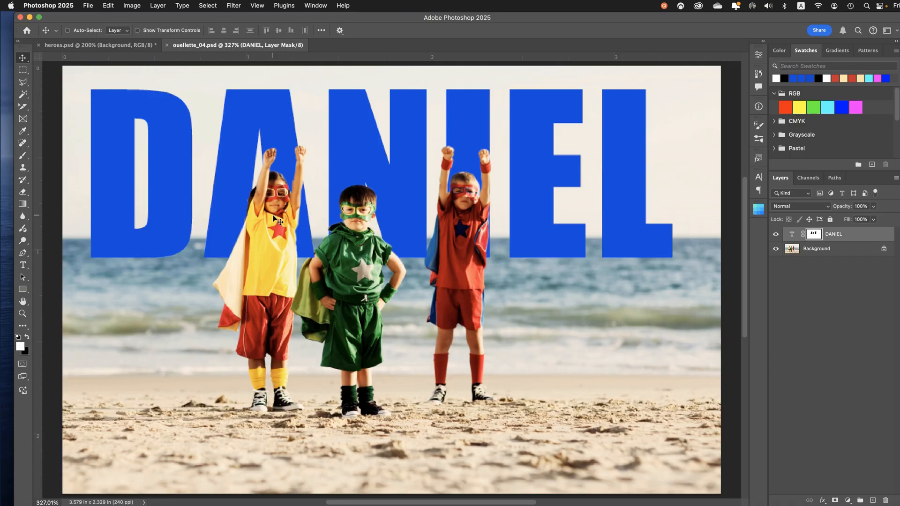
Switch to heroes.psd and hide the sky, stroke and name layers to examine the green gradient alone
left_click(117, 47)
left_click(815, 248)
left_click(809, 262)
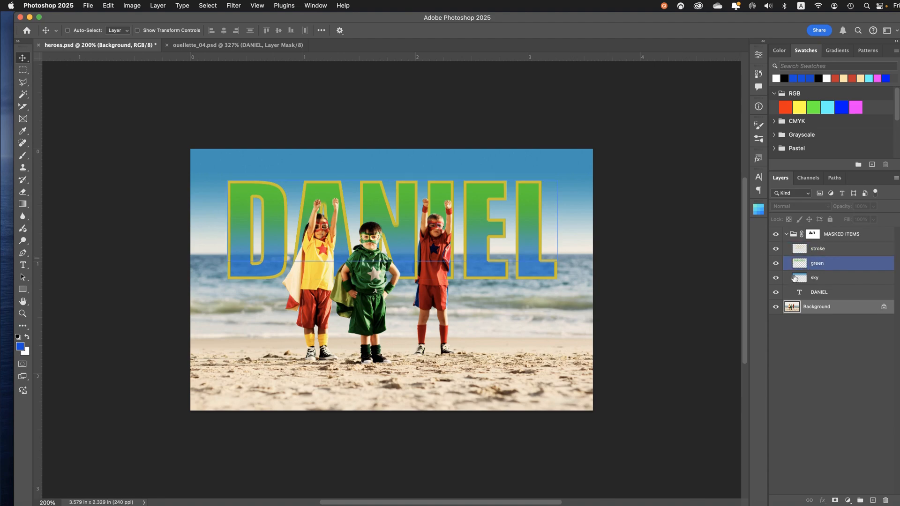
left_click(793, 281)
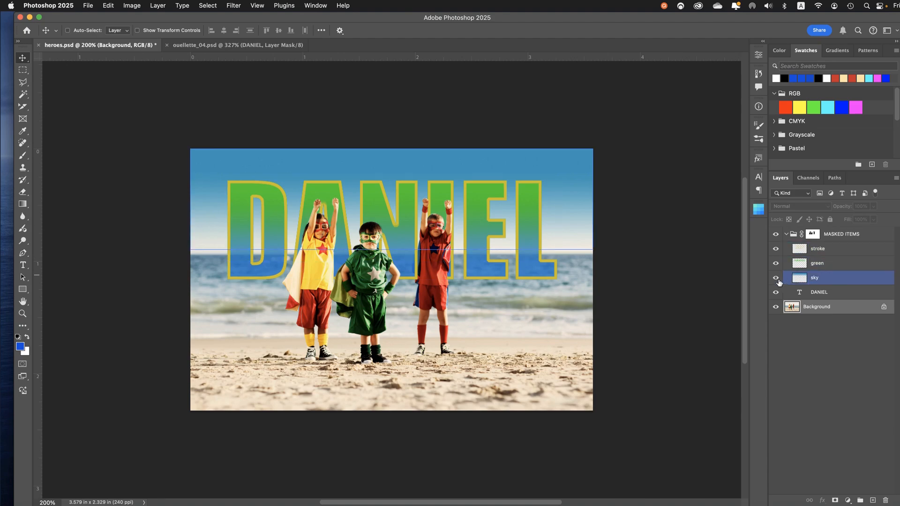
left_click(776, 278)
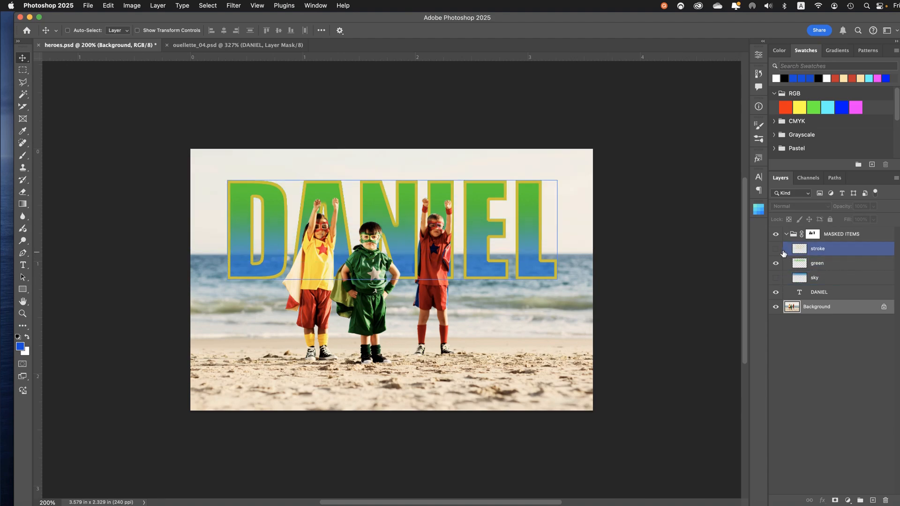
left_click(776, 248)
left_click(776, 293)
left_click(776, 294)
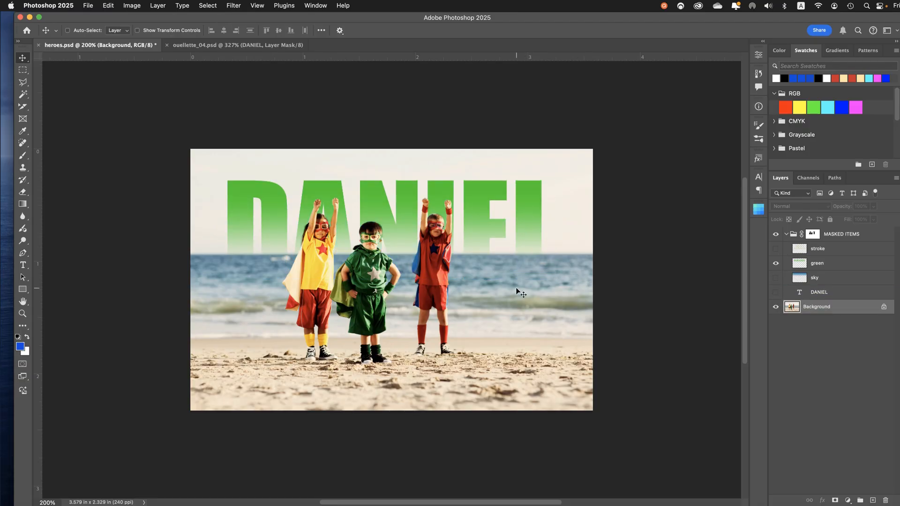
Show the name, sky and stroke layers one after another to review the reference effects, and return to the working document
left_click(813, 268)
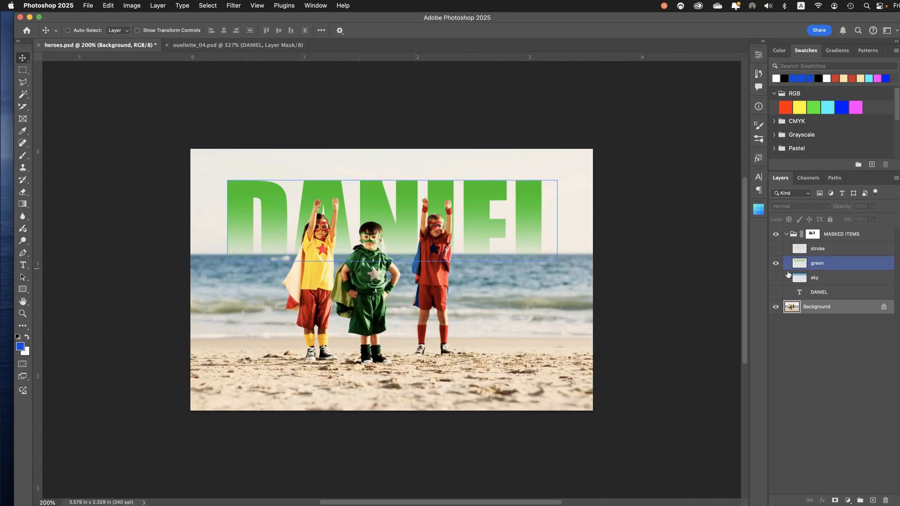
left_click(776, 295)
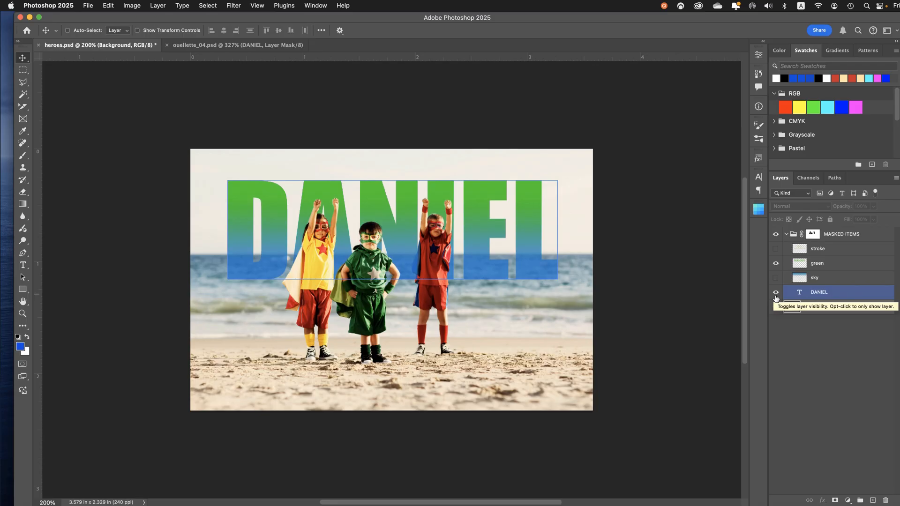
left_click(804, 264)
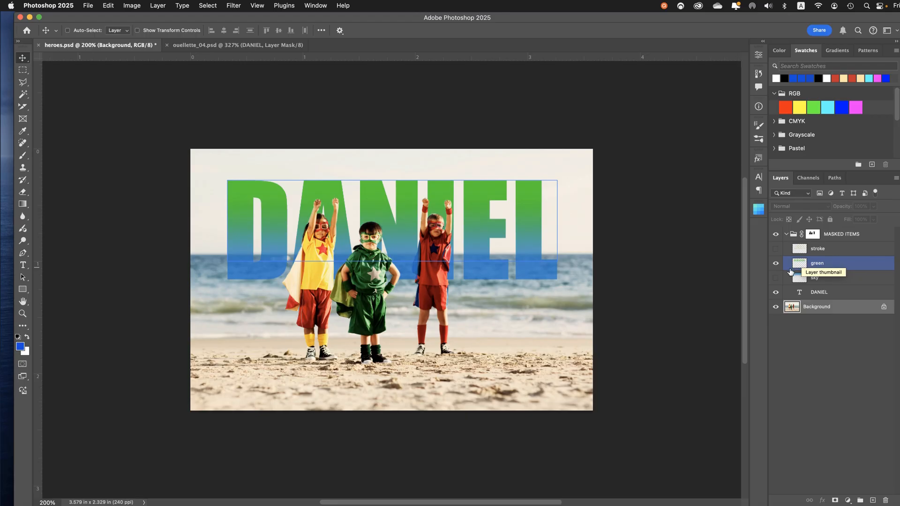
left_click(776, 277)
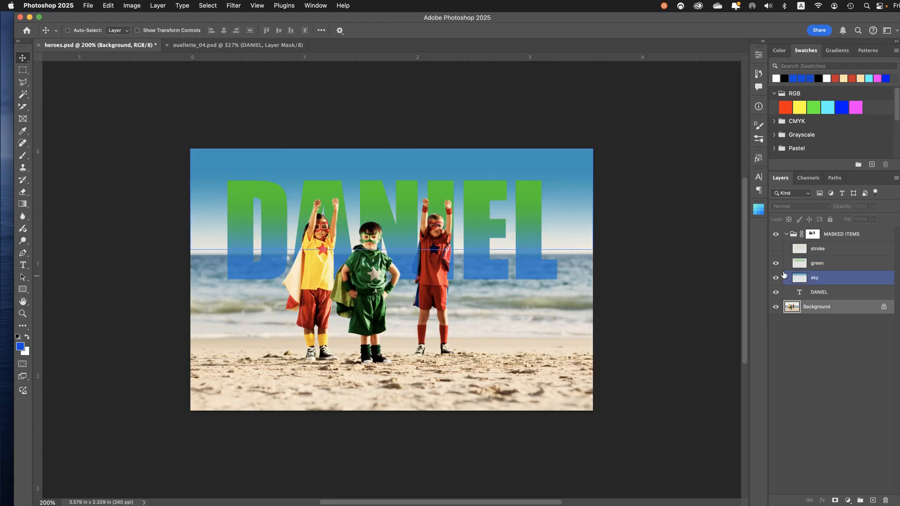
left_click(776, 248)
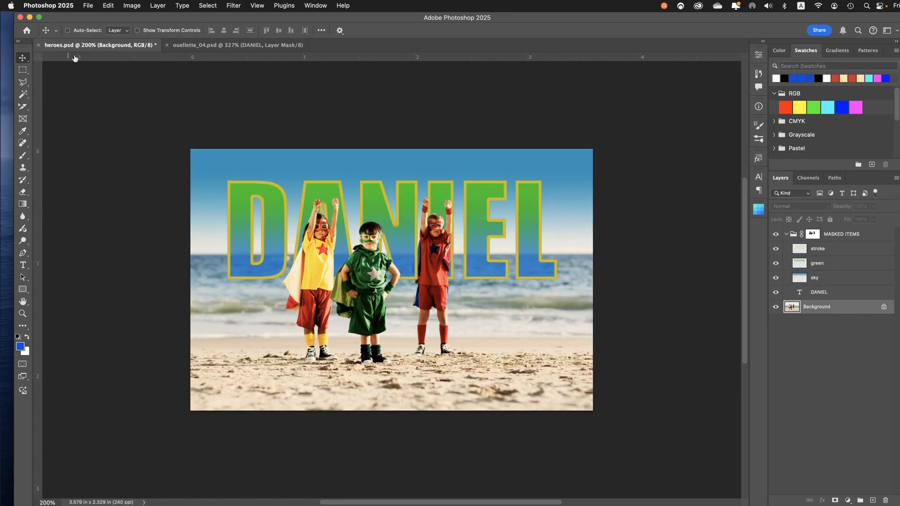
left_click(219, 46)
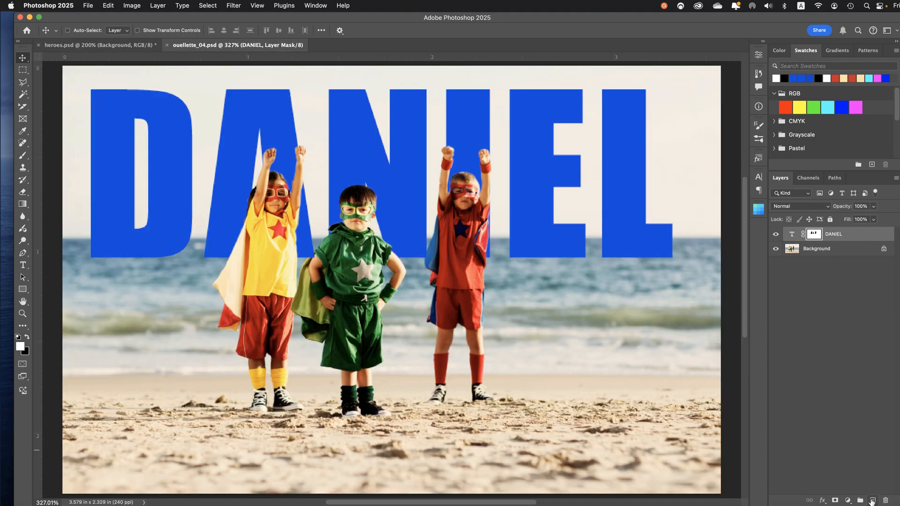
Add a new layer above the name layer and rename it gradient
left_click(872, 500)
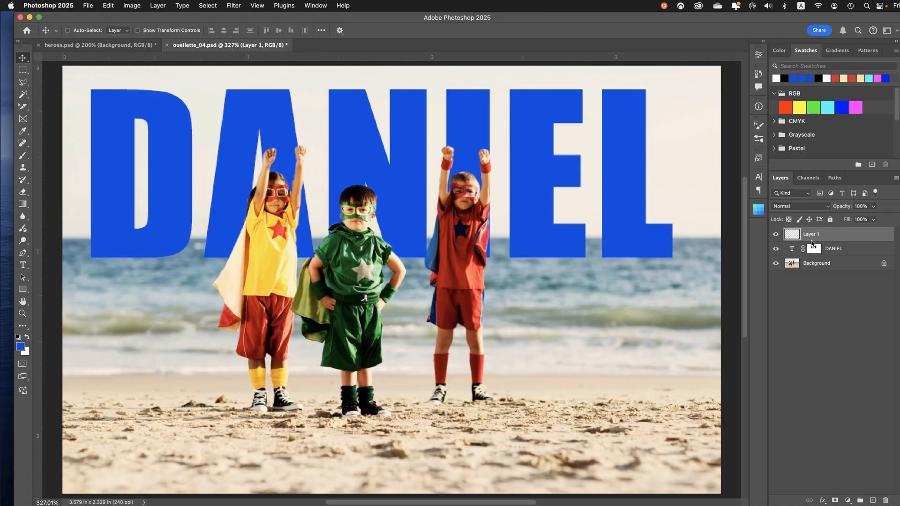
double_click(812, 234)
type("gradient")
key("Return")
Load the name's letter outlines as a selection while keeping the gradient layer active
left_click(793, 250)
left_click(793, 250, "super")
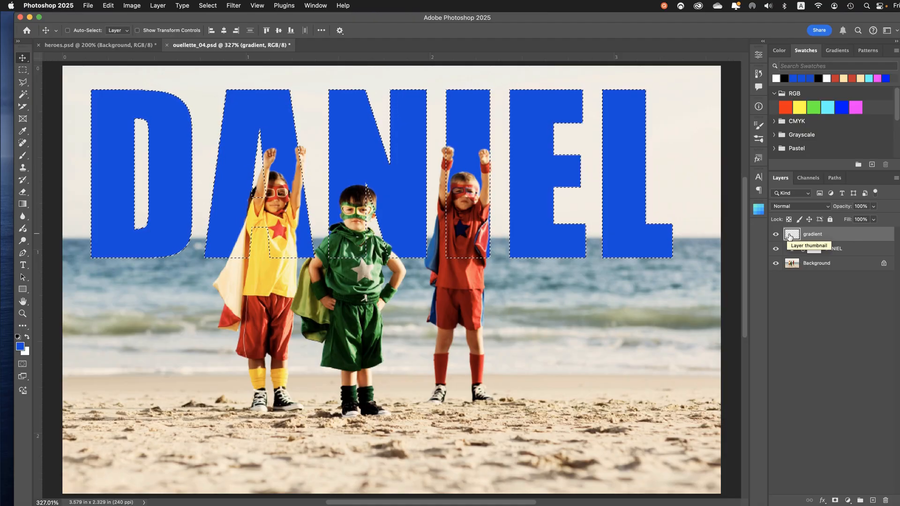
left_click(870, 246)
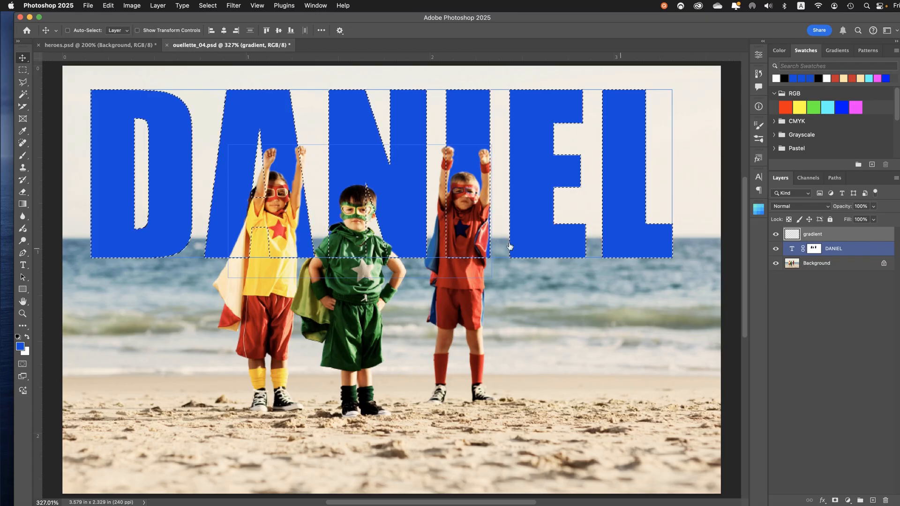
Change the foreground color to a bright green
left_click(19, 348)
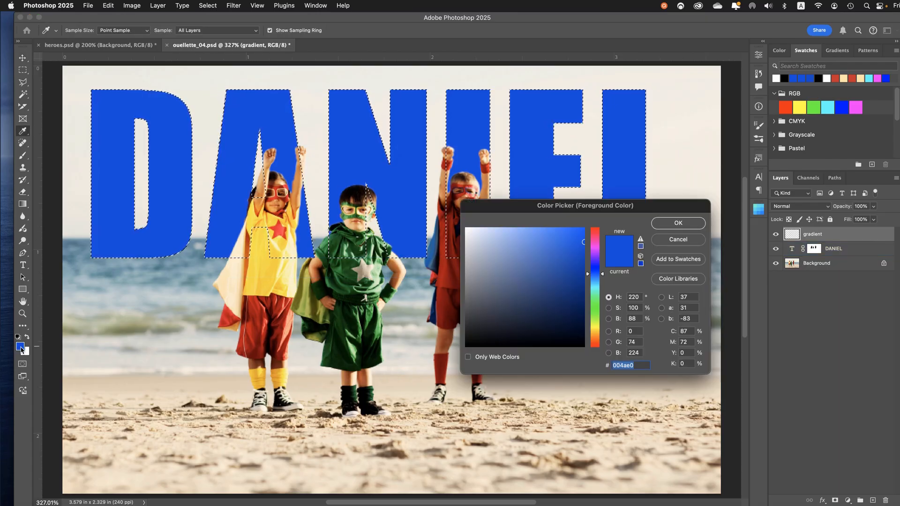
left_click(597, 309)
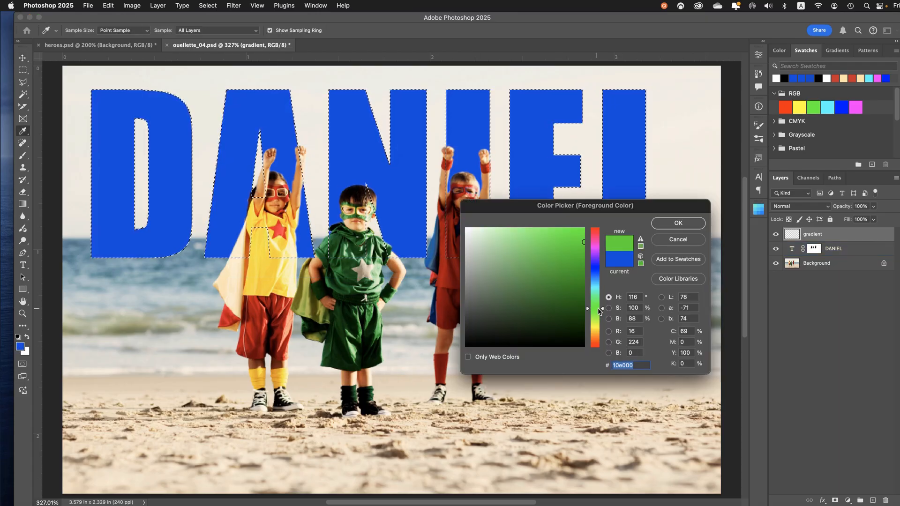
mouse_move(567, 260)
left_mouse_down()
mouse_move(567, 233)
mouse_move(580, 244)
mouse_move(568, 247)
left_mouse_up()
left_click(678, 223)
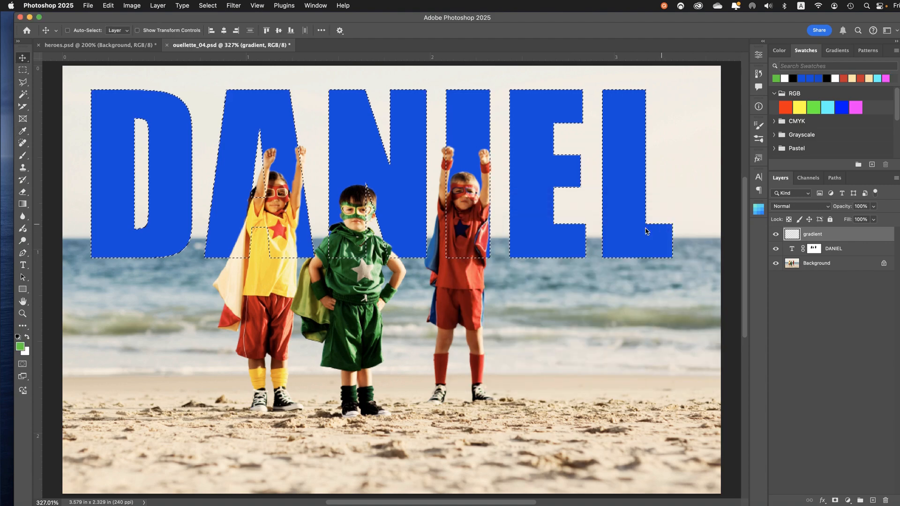
key("v")
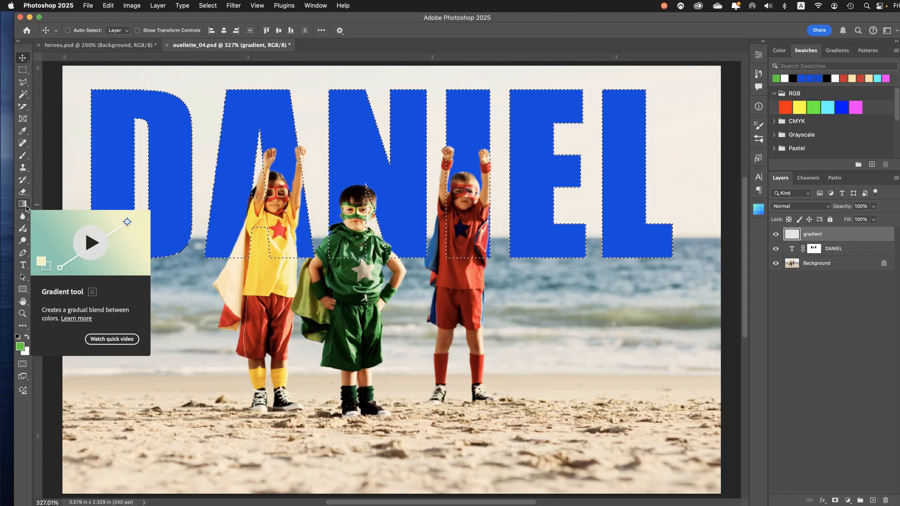
Set the Gradient tool to Classic gradient mode with the Foreground to Transparent preset from the Basics group
left_click(27, 207)
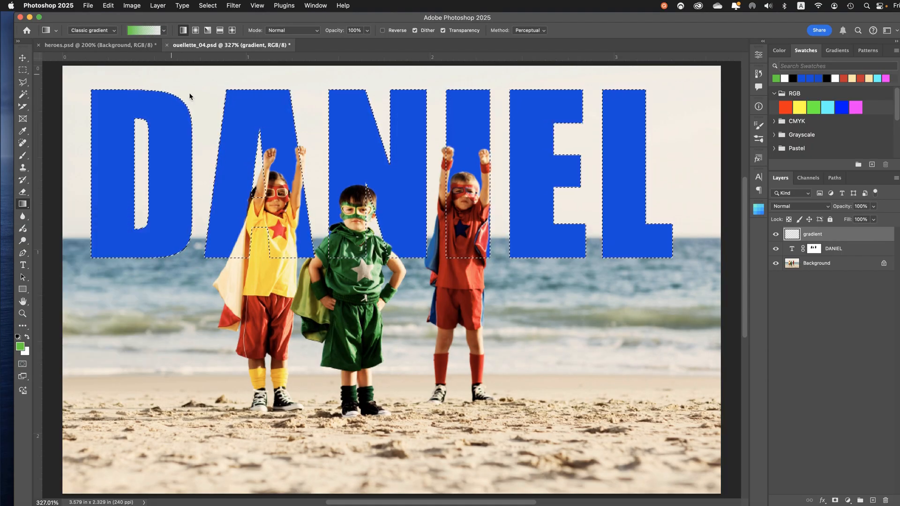
left_click(113, 31)
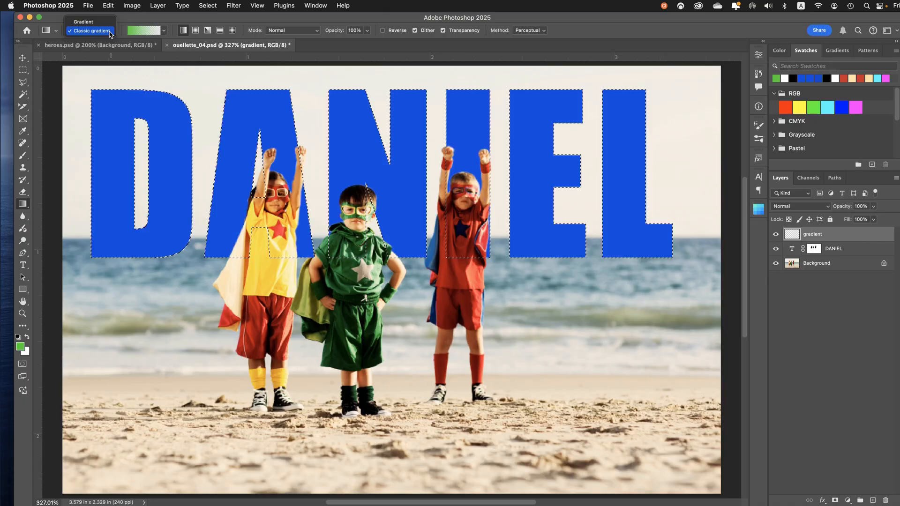
left_click(111, 33)
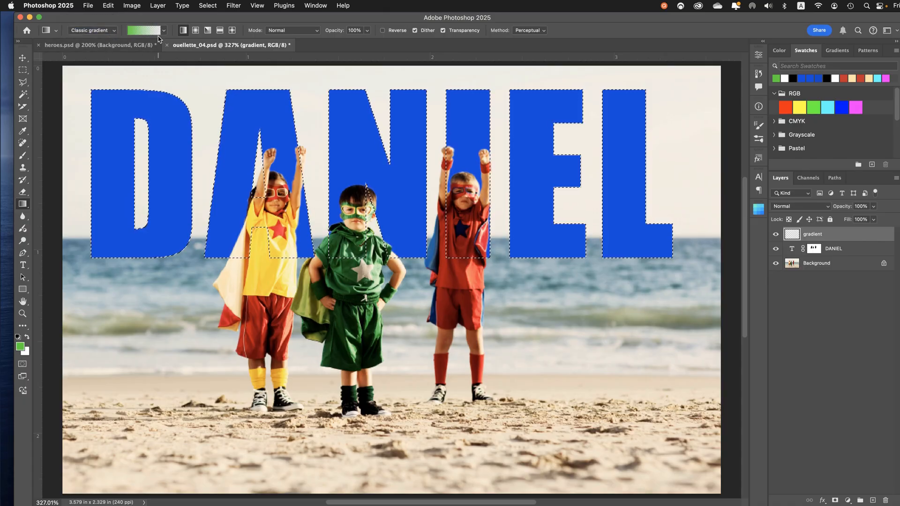
left_click(165, 31)
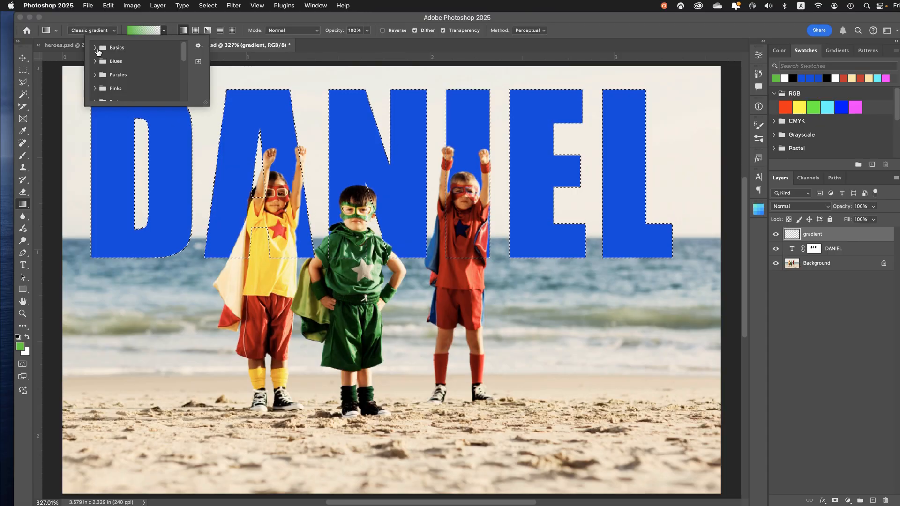
left_click(96, 48)
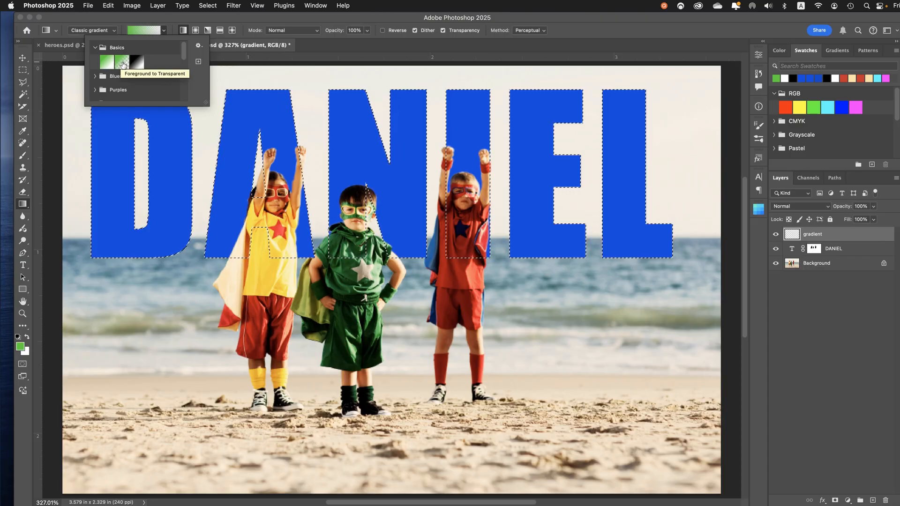
double_click(121, 63)
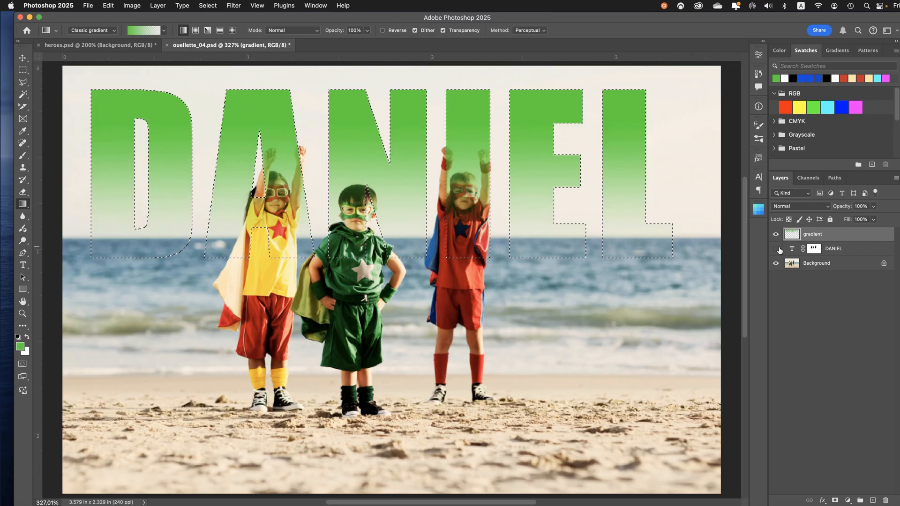
Compare the green gradient with the name layer shown and hidden, and undo the gradient
left_click(777, 249)
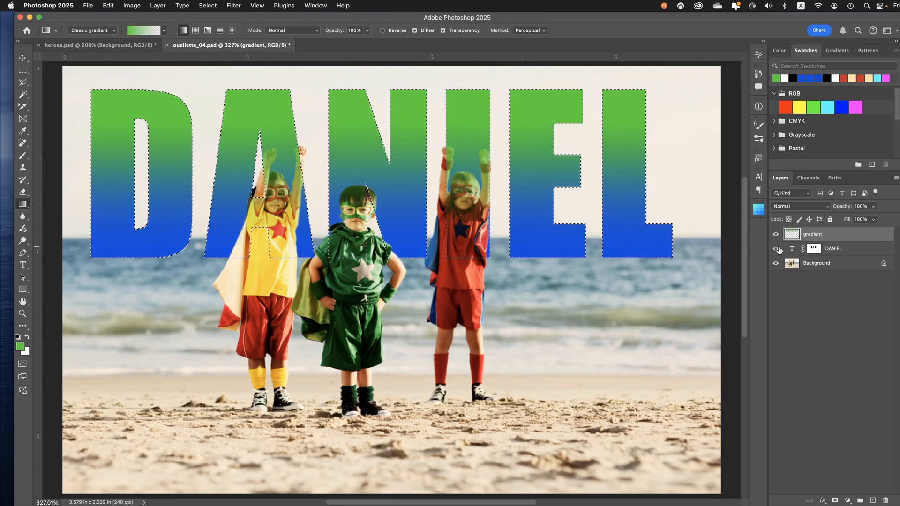
left_click(777, 249)
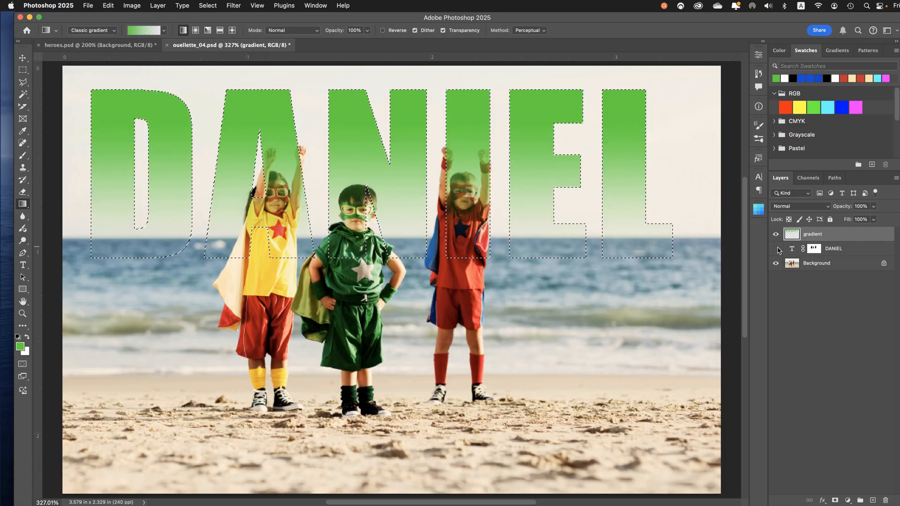
key("super+z")
key("super+z")
key("super+z")
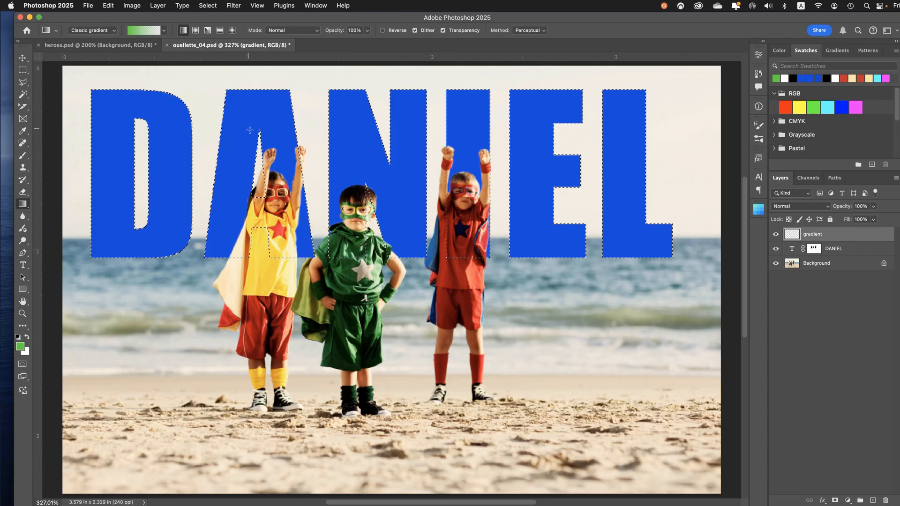
Try a diagonal green gradient across the selected letters, and undo it
left_click_drag(248, 129, 249, 136)
left_click_drag(239, 176, 191, 206)
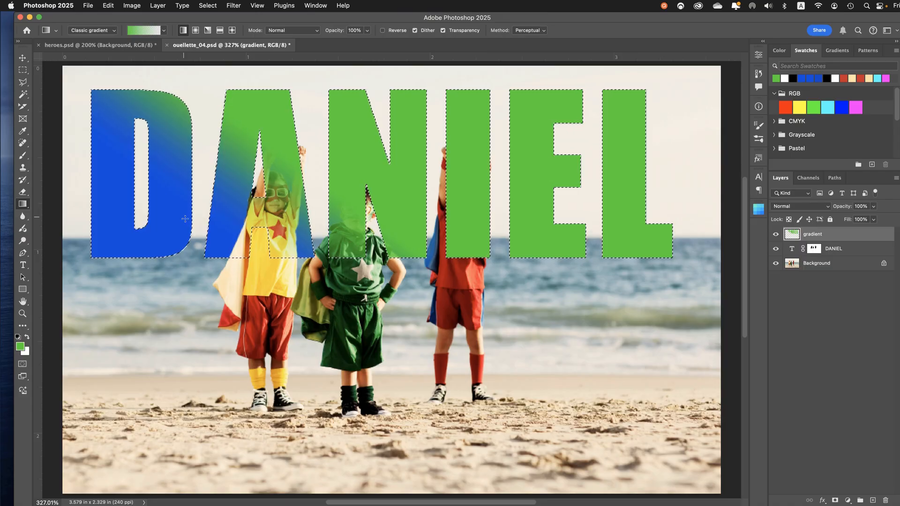
key("super+z")
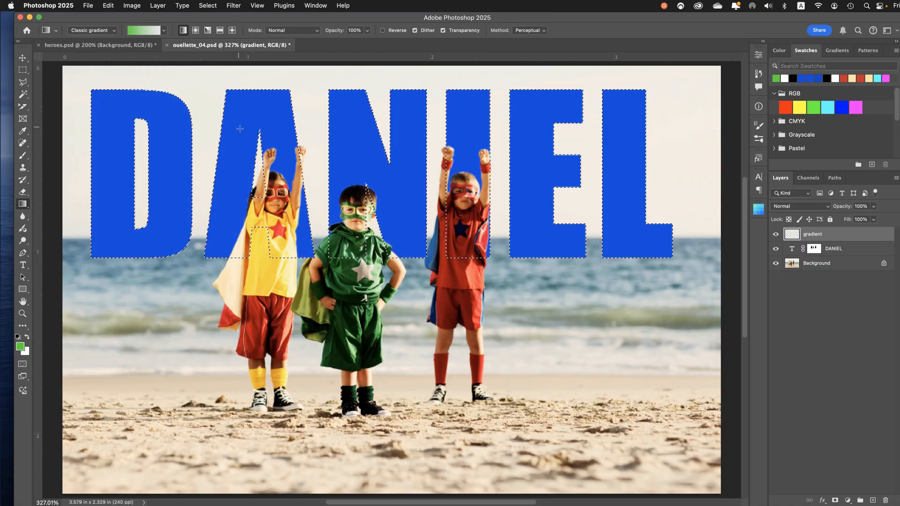
Try a straight vertical green gradient from the upper part of the A to just below the letters, and undo it
left_click_drag(239, 128, 236, 242)
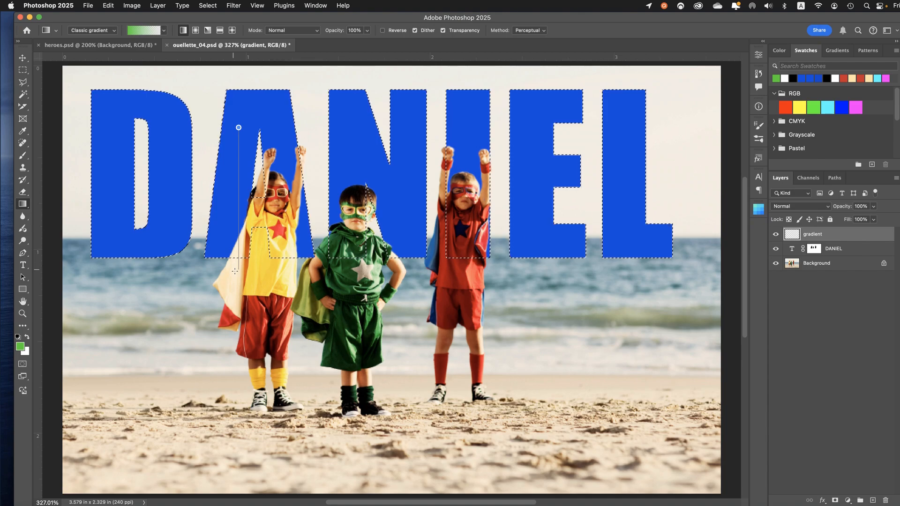
left_click_drag(235, 272, 239, 266)
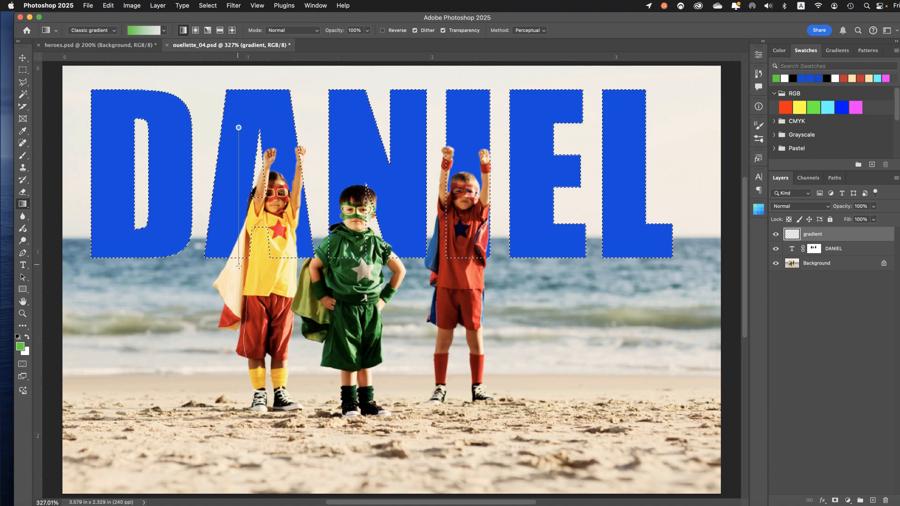
left_click_drag(238, 265, 238, 265)
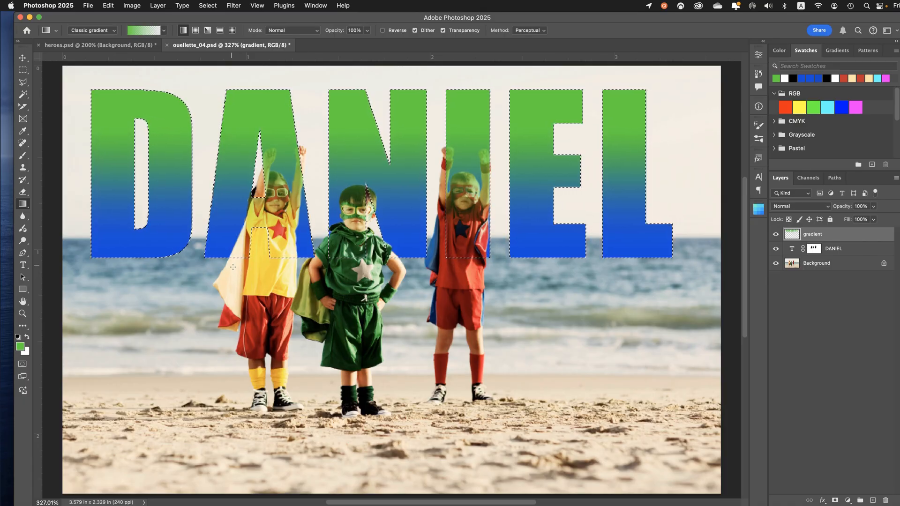
key("super+s")
key("super+z")
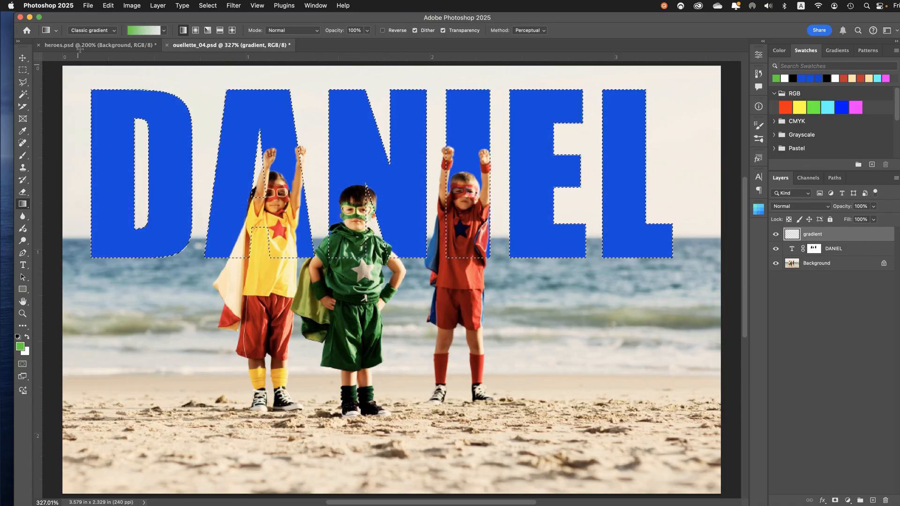
Switch the Gradient tool to Gradient mode and draw a vertical gradient fill from the upper A to just below the letters
left_click(89, 30)
left_click(83, 21)
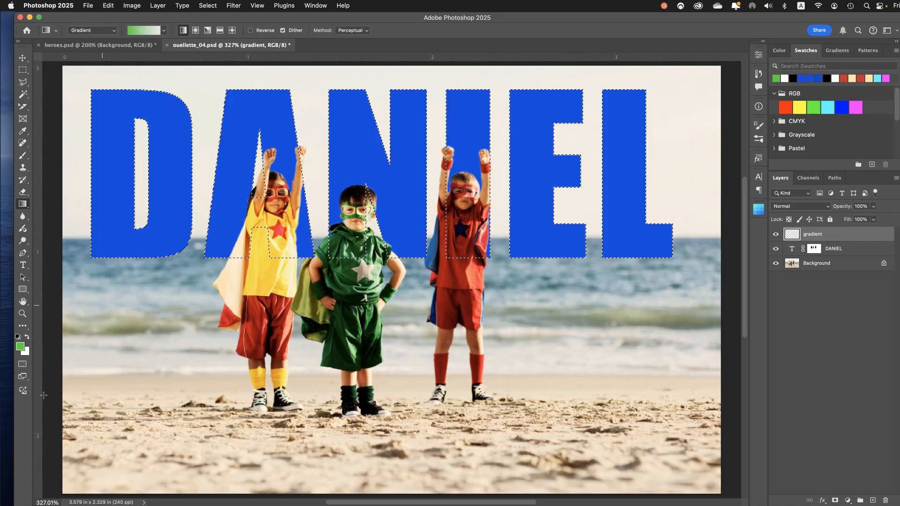
left_click_drag(238, 119, 238, 266)
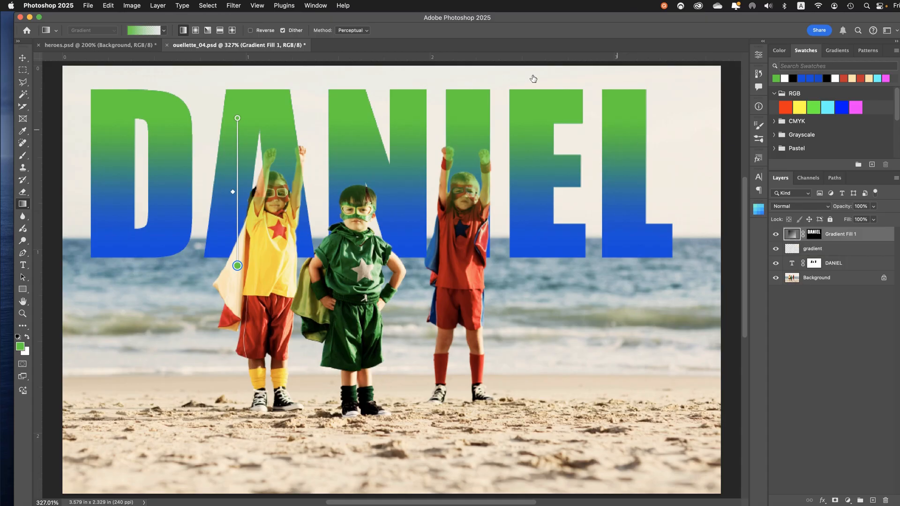
Reselect the gradient fill layer, shorten its gradient to end at about the green child's chin, and delete that layer
left_click(23, 60)
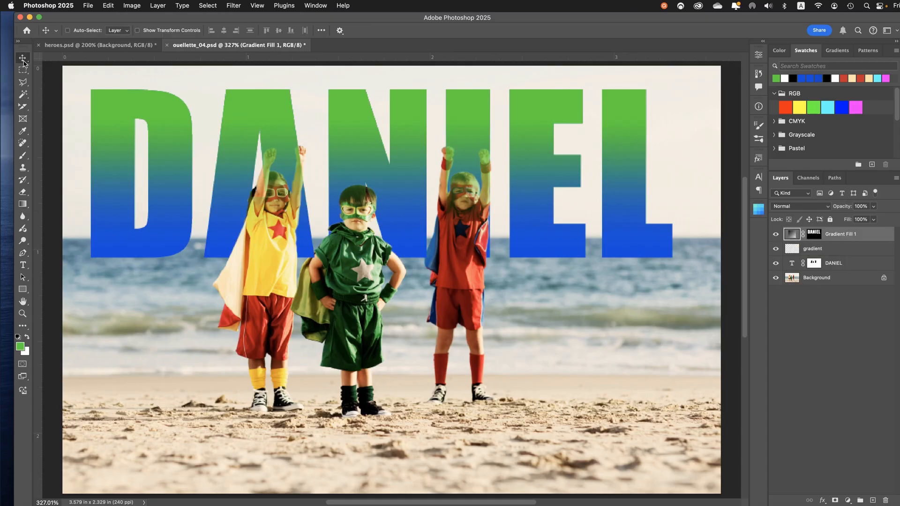
left_click(833, 250)
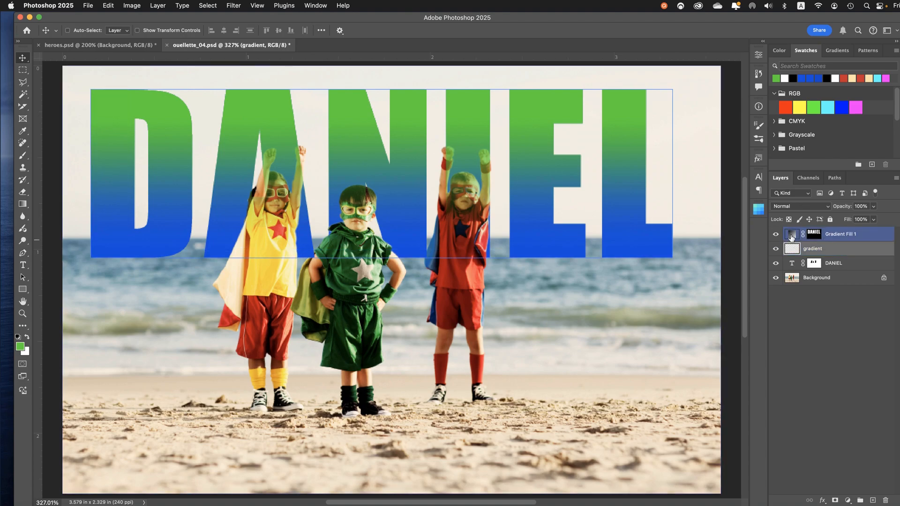
left_click(792, 237)
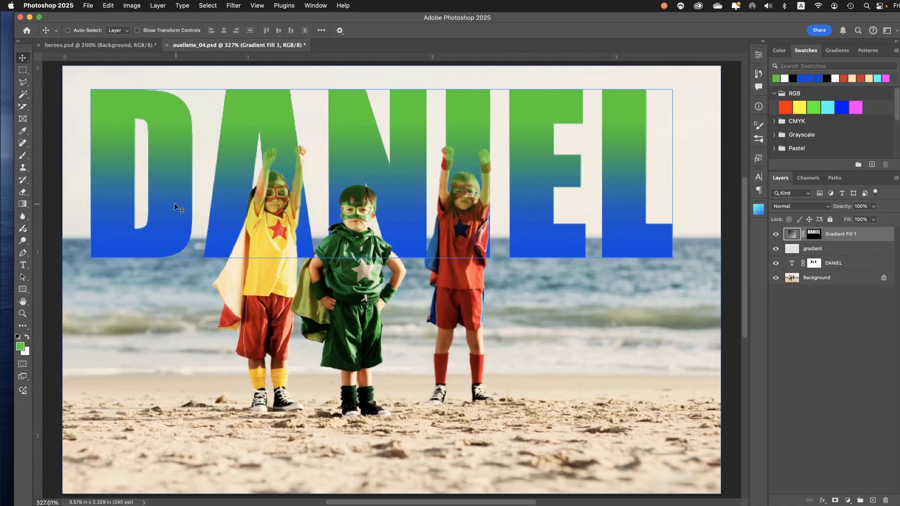
left_click(23, 205)
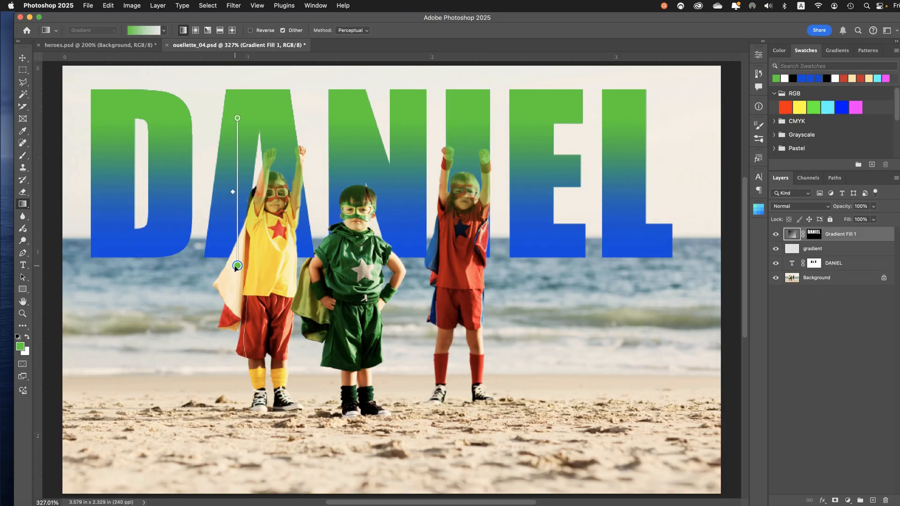
left_click_drag(237, 266, 238, 216)
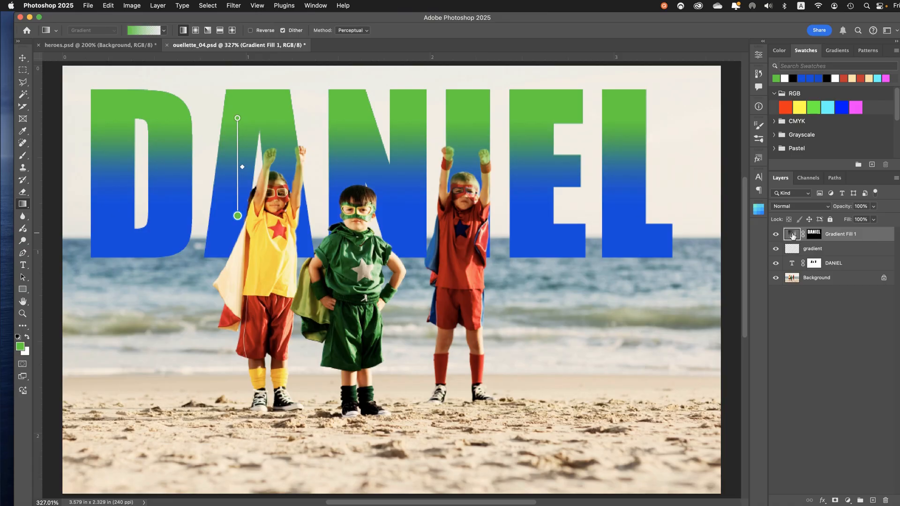
left_click(888, 501)
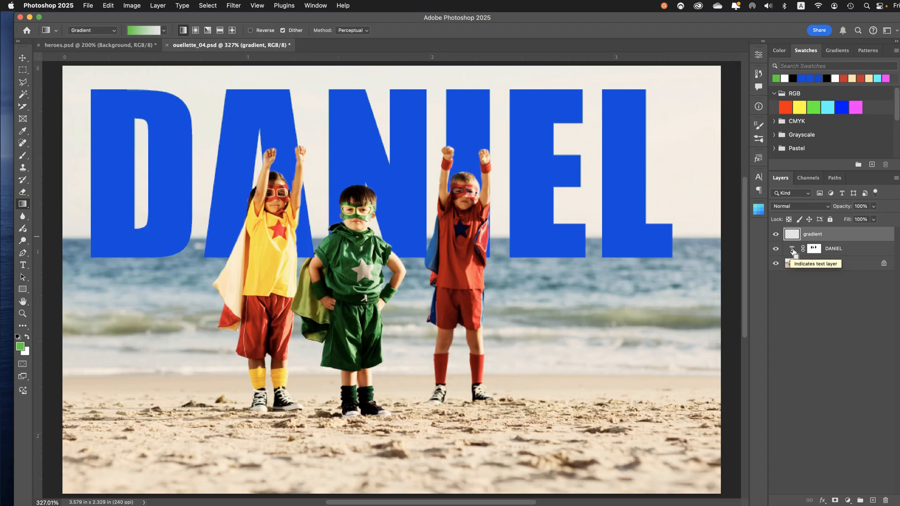
Reload the name's letter selection on the gradient layer, draw a vertical Classic gradient from the upper A to the letters' base, and deselect
left_click(792, 249, "super")
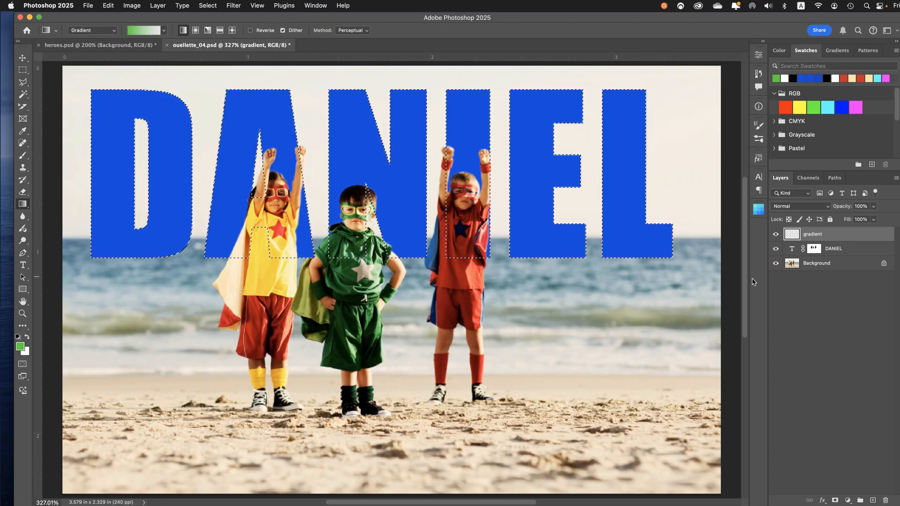
left_click(77, 31)
left_click(90, 40)
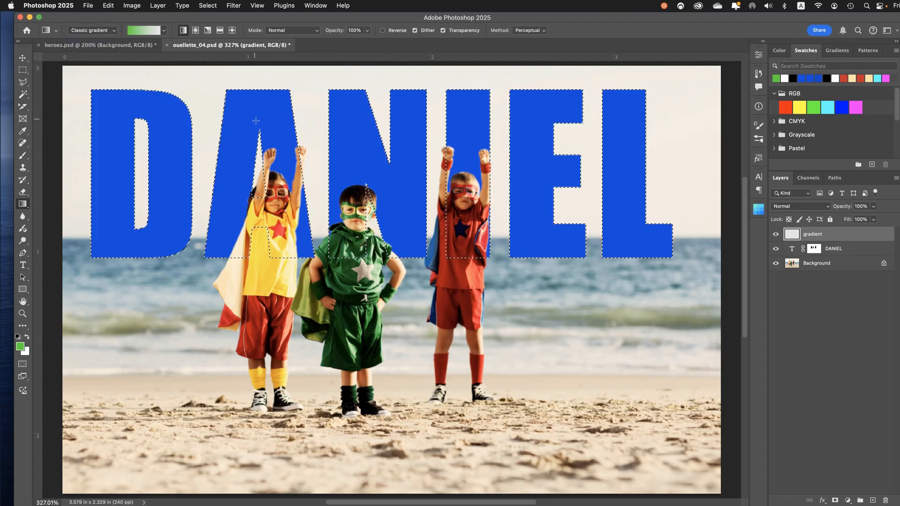
left_click_drag(255, 120, 258, 129)
left_click_drag(254, 257, 255, 257)
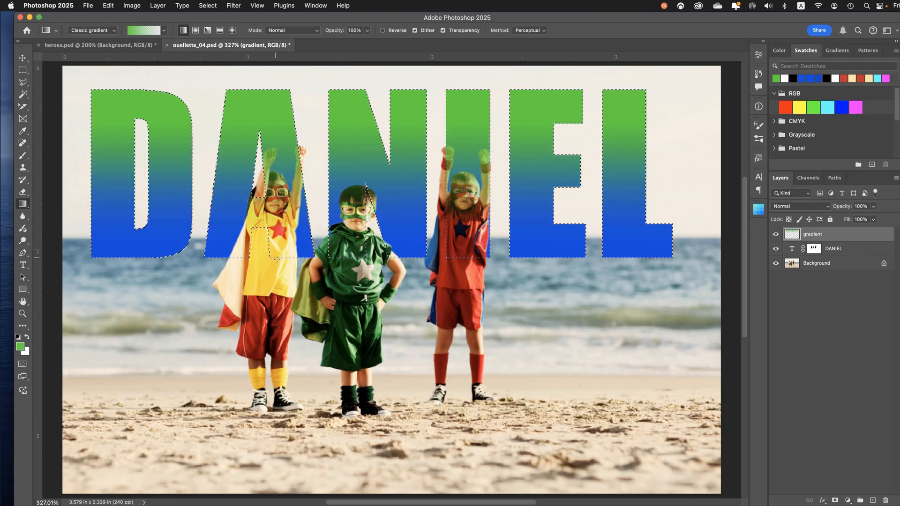
key("super+d")
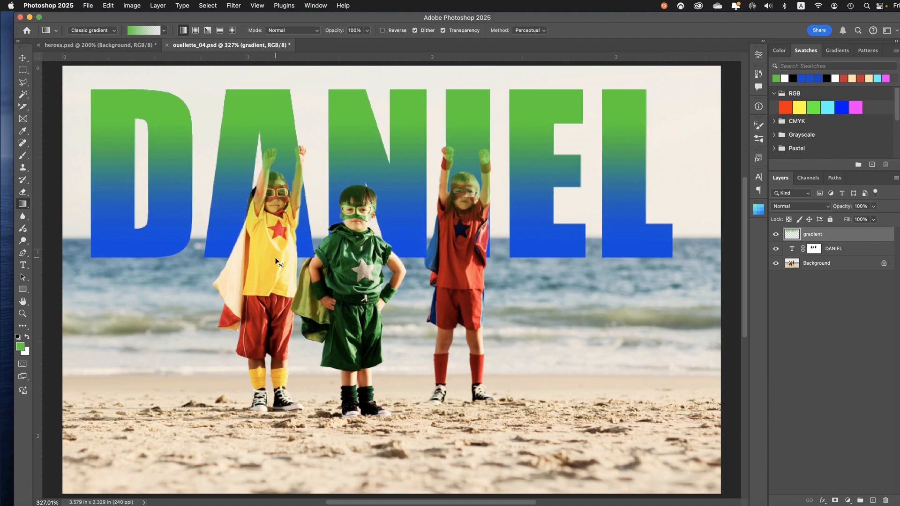
Restore the selection around the name's letters and add a new layer named "stroke" above the gradient layer
key("super+z")
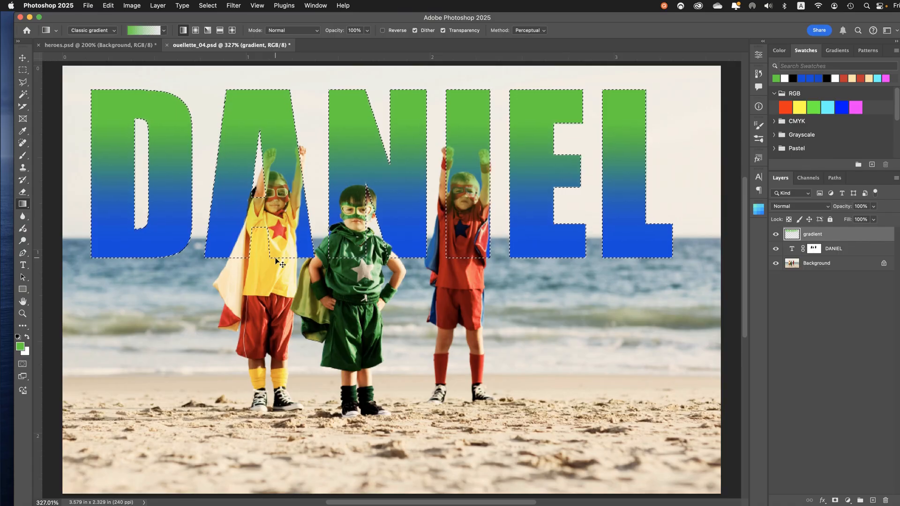
key("super+s")
left_click(874, 501)
double_click(816, 234)
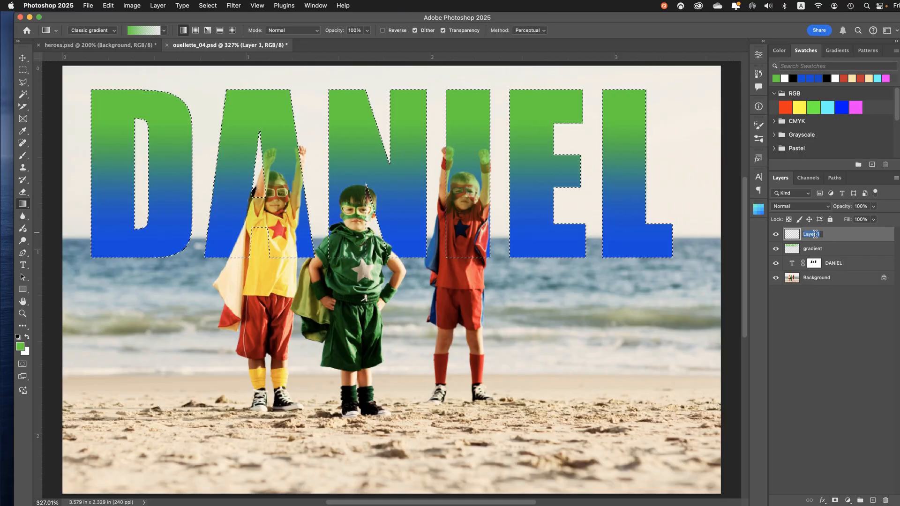
type("stroke")
key("Return")
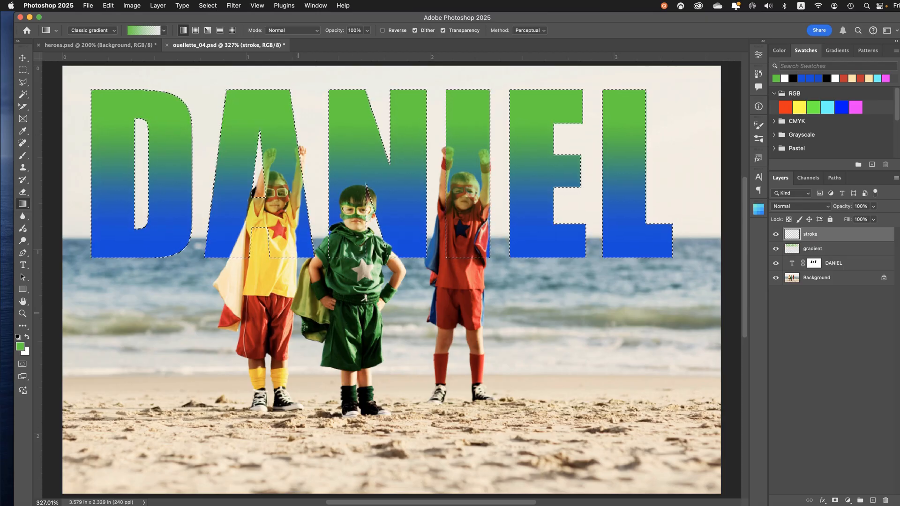
Set the foreground color to golden yellow, #debb17
left_click(22, 349)
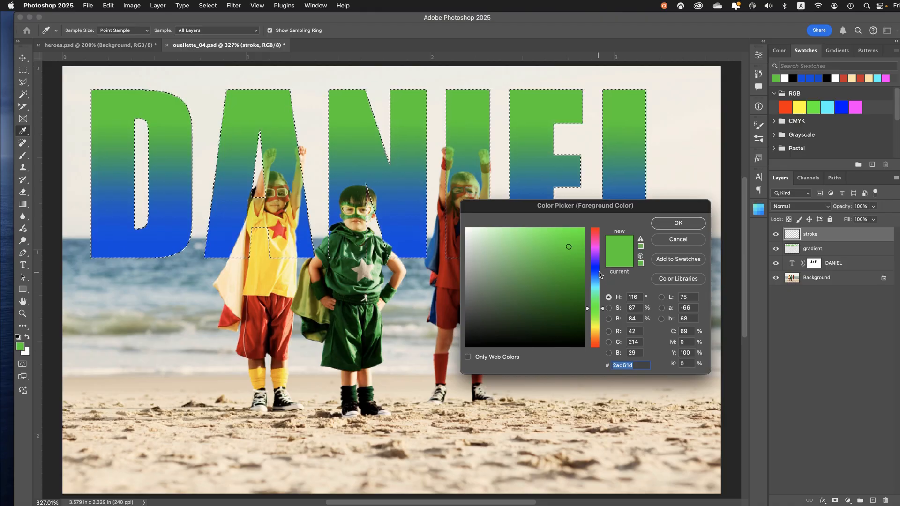
left_click_drag(599, 319, 598, 334)
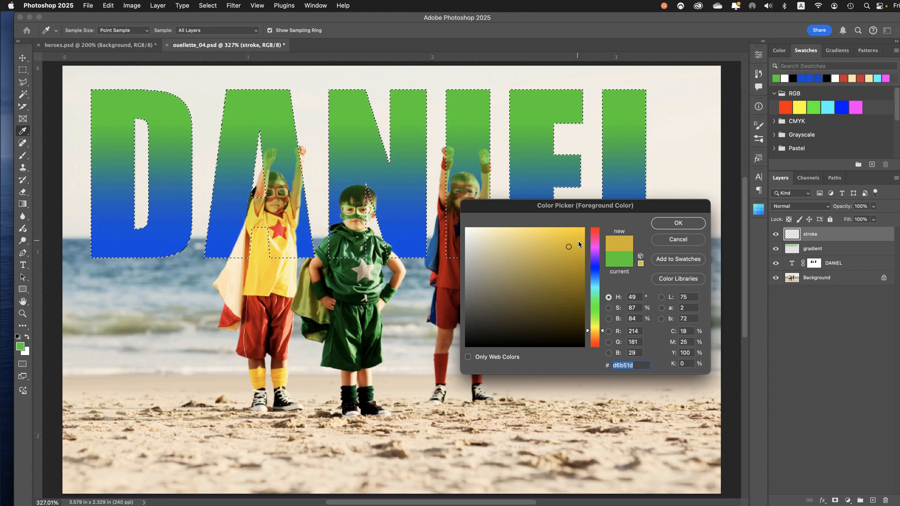
left_click_drag(580, 245, 575, 244)
left_click(658, 228)
key("g")
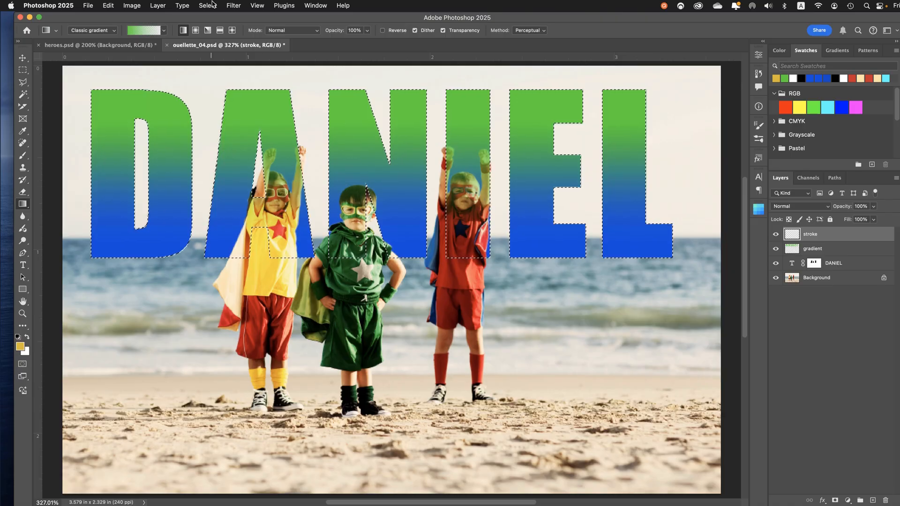
Try a 10 px golden yellow stroke outside the letter selection on the stroke layer, and undo it
left_click(127, 5)
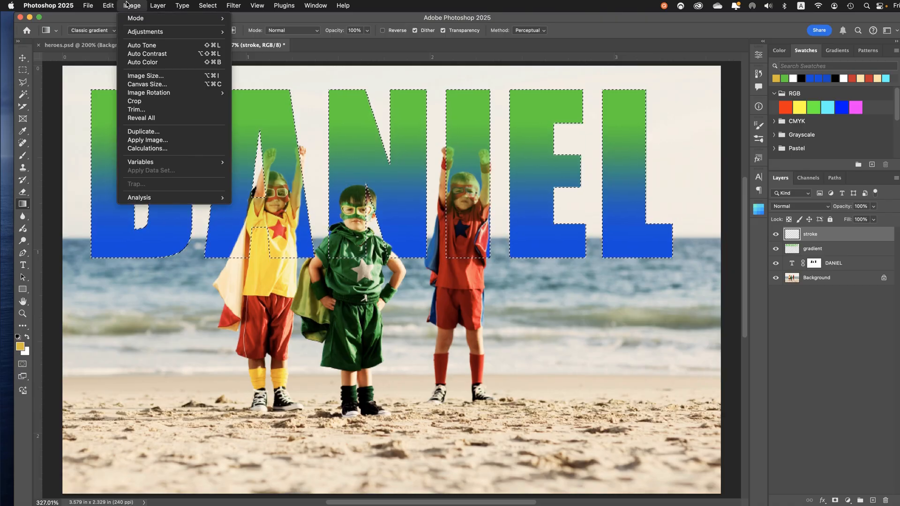
mouse_move(108, 4)
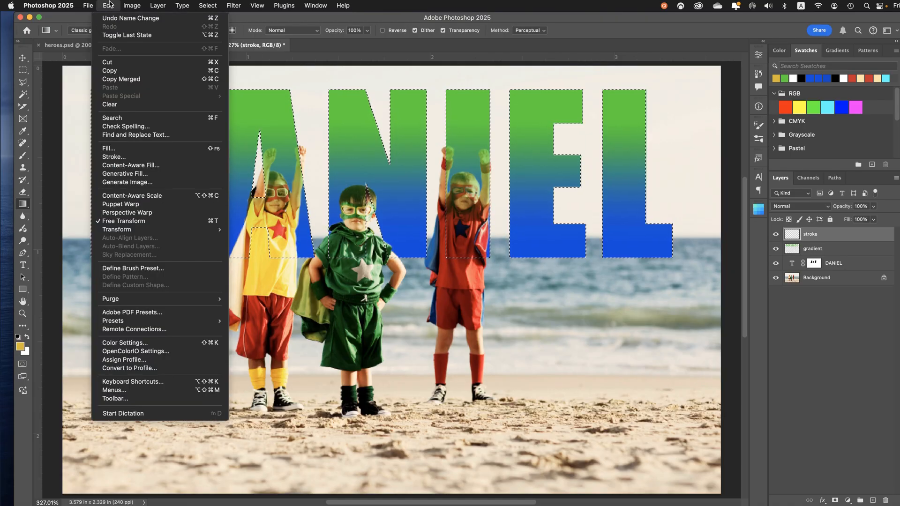
left_click(113, 157)
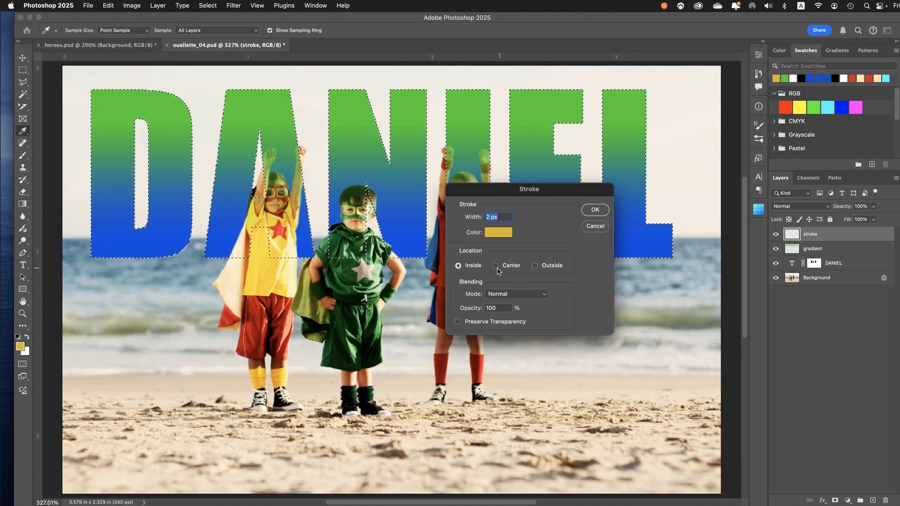
left_click(555, 271)
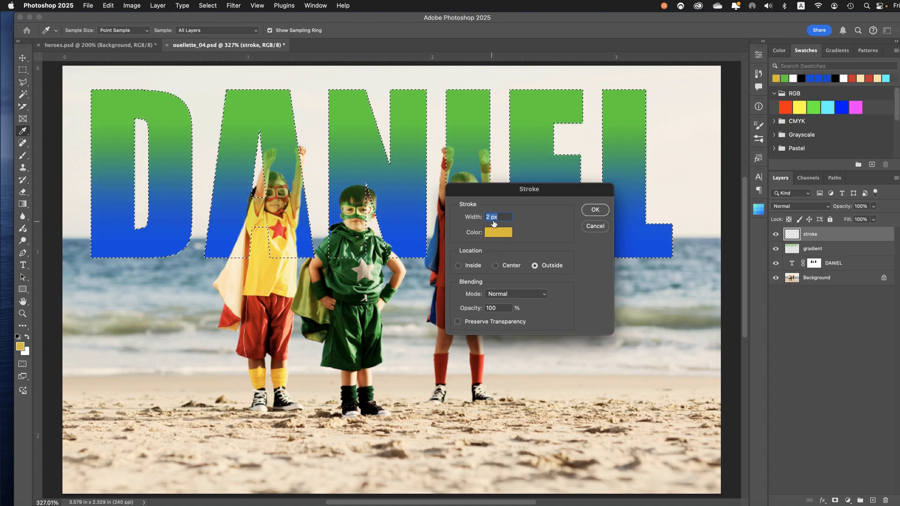
left_click(492, 218)
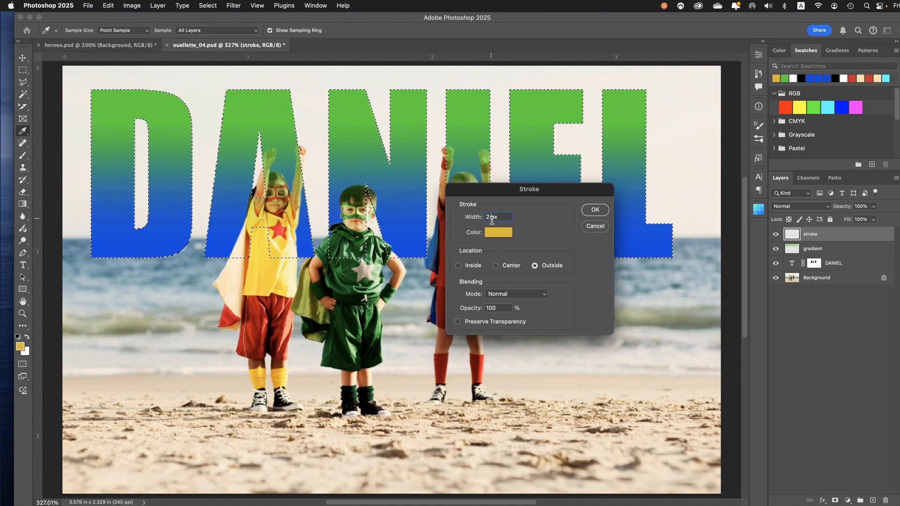
left_click_drag(491, 220, 487, 223)
type("10")
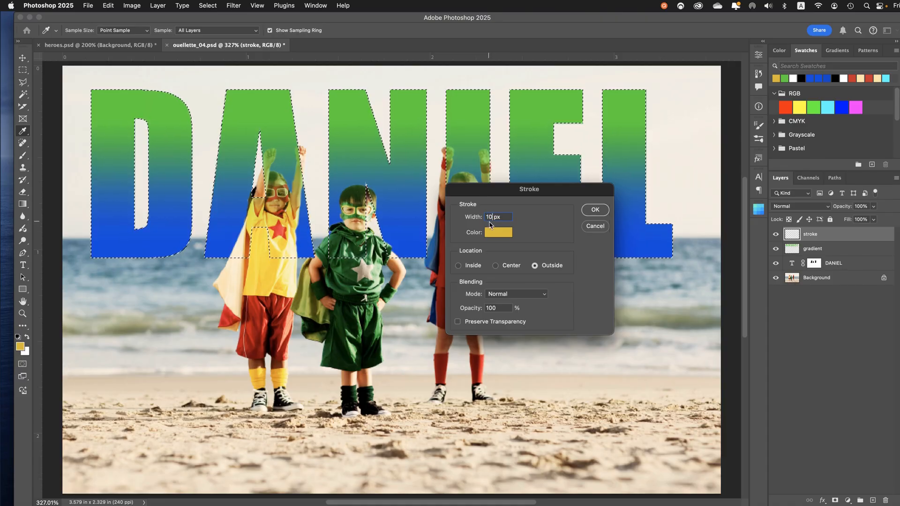
left_click(605, 211)
key("g")
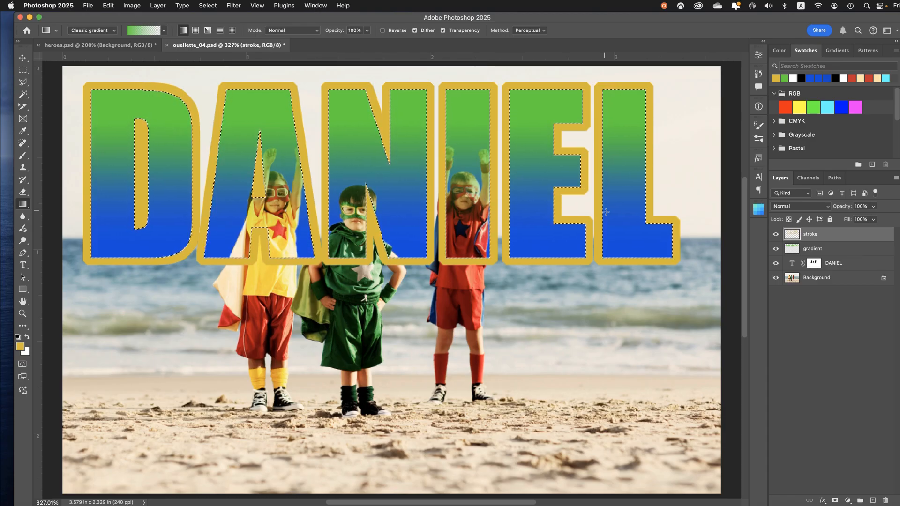
key("super+z")
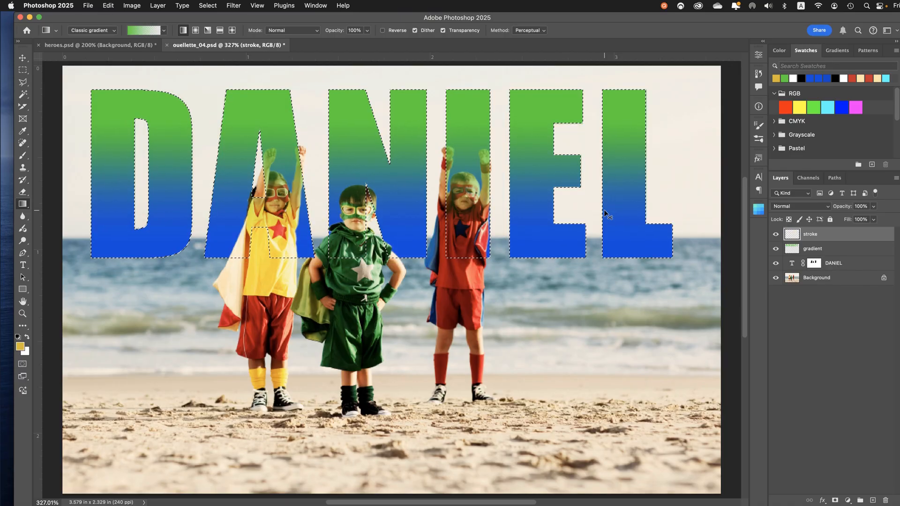
Apply a 5 px golden yellow stroke outside the letter selection on the stroke layer, and deselect
left_click(109, 6)
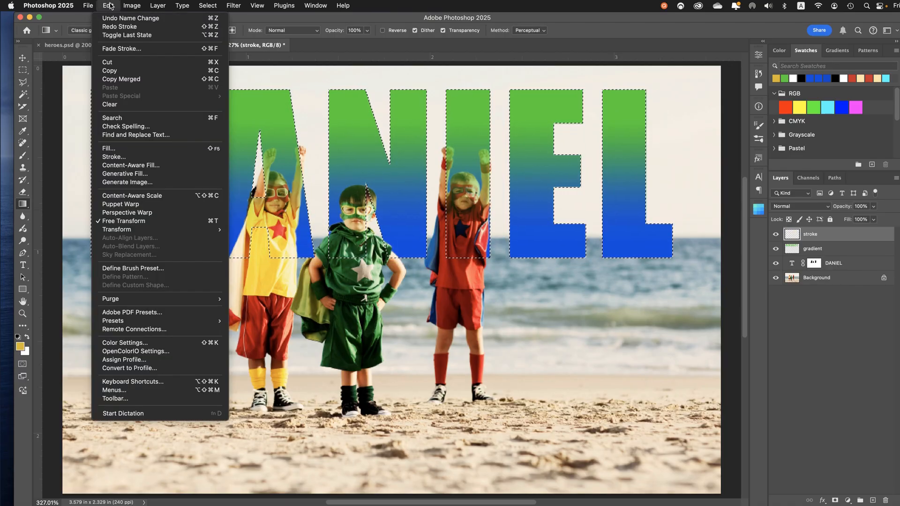
left_click(117, 160)
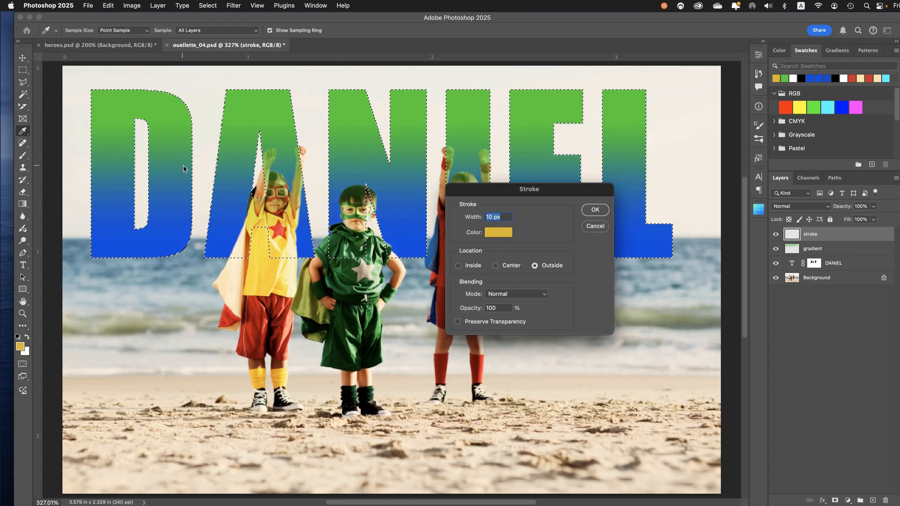
left_click(493, 218)
type("5")
left_click(590, 212)
key("g")
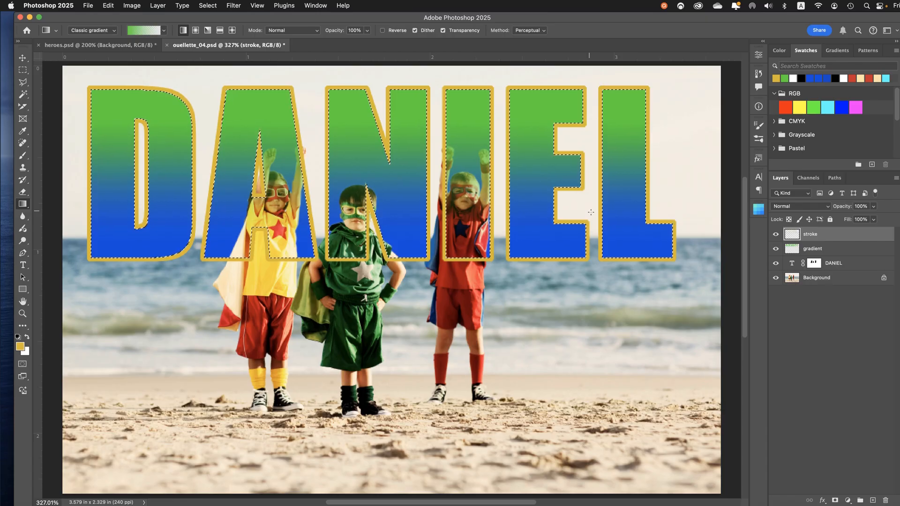
key("super+d")
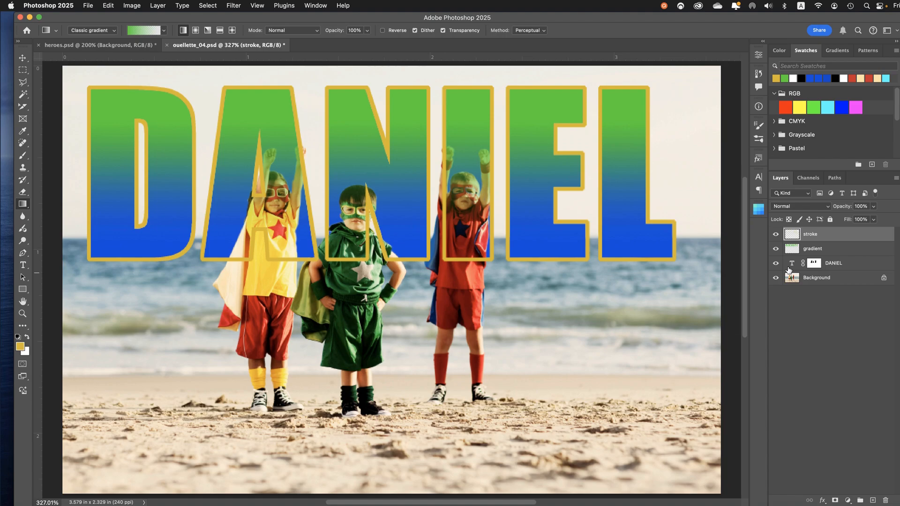
Copy the name text layer's mask onto the stroke and gradient layers
left_click(815, 266)
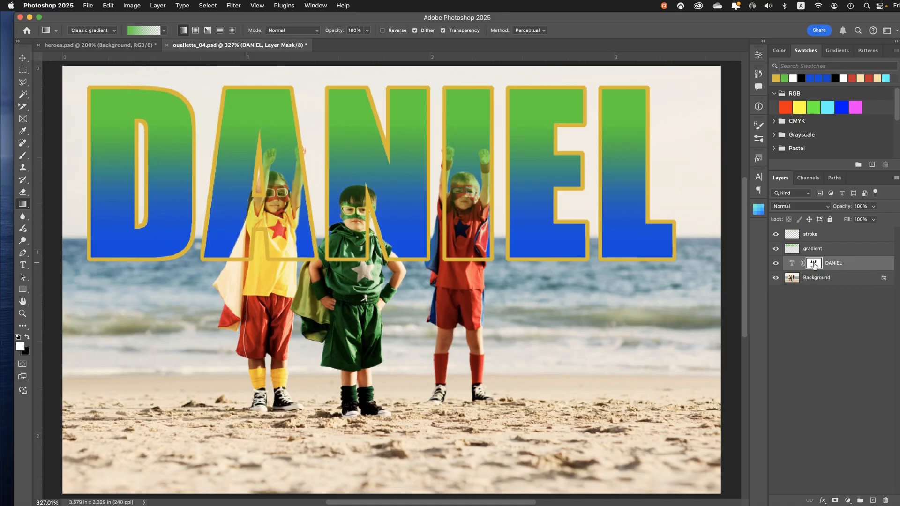
left_click_drag(814, 266, 815, 240)
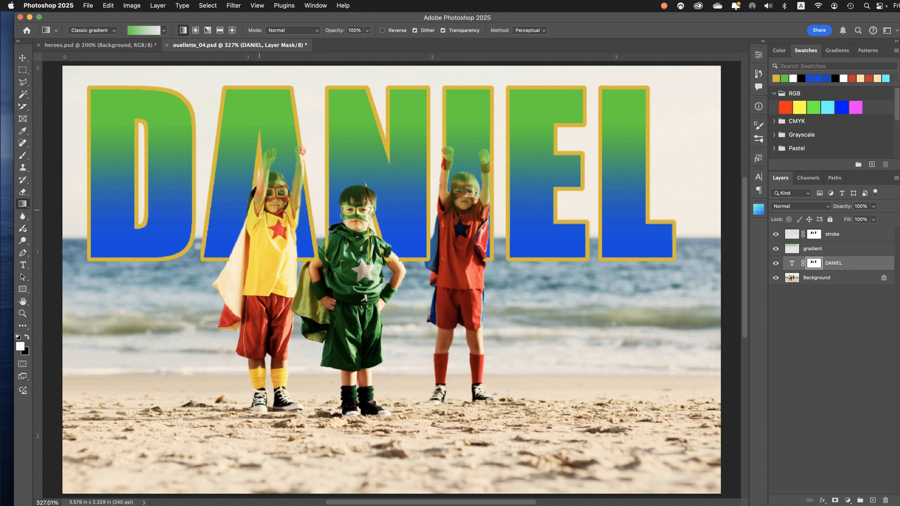
left_click(776, 264)
left_click(776, 264)
left_click_drag(813, 264, 816, 251)
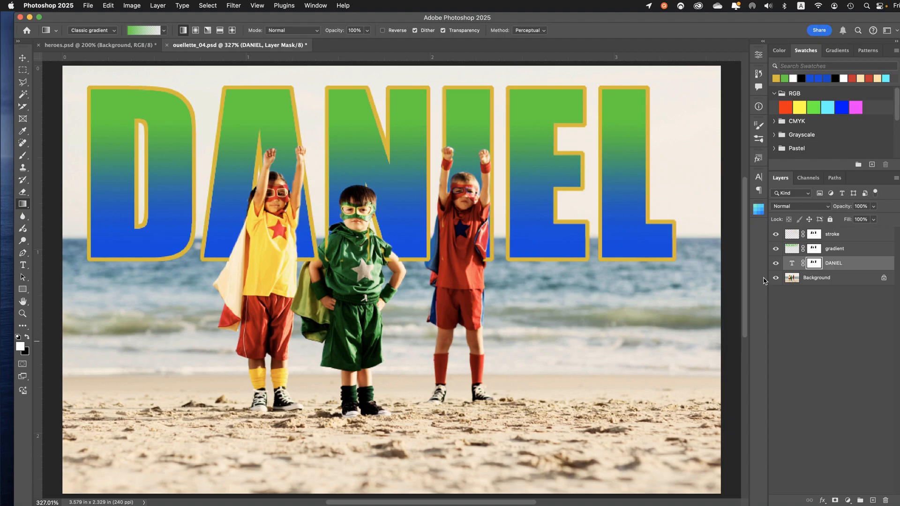
Delete the layer masks from the stroke and gradient layers without applying them
left_click(817, 234)
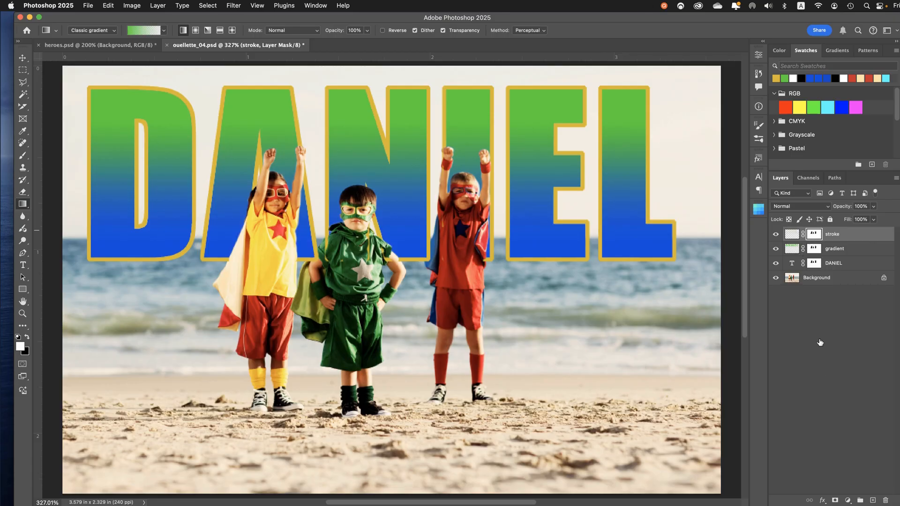
left_click(886, 501)
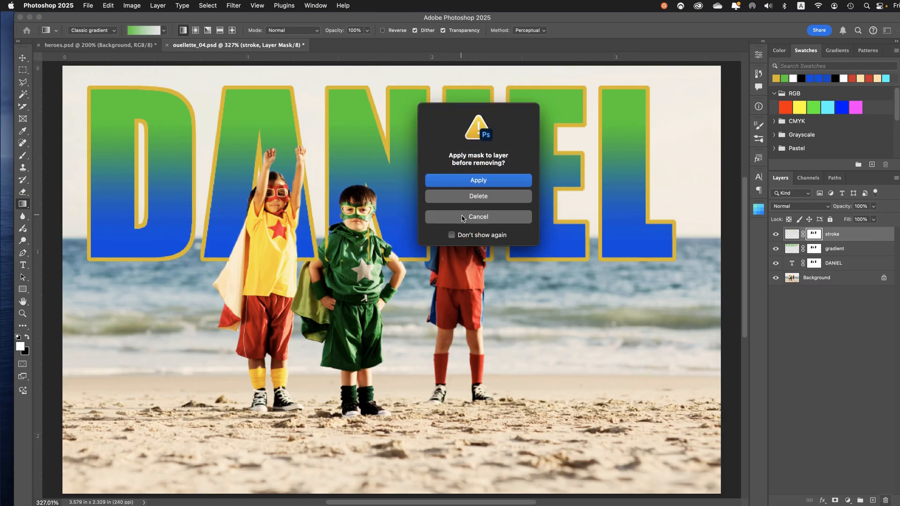
left_click(459, 199)
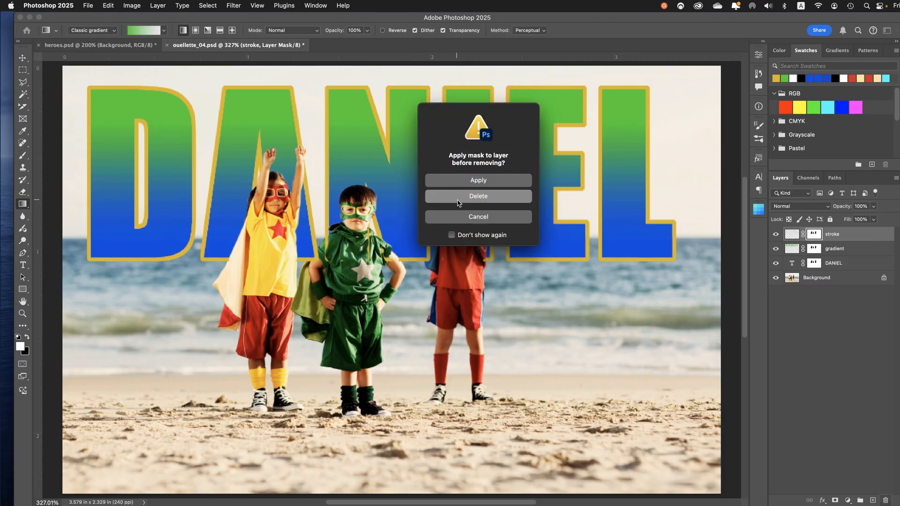
left_click(813, 249)
right_click(812, 252)
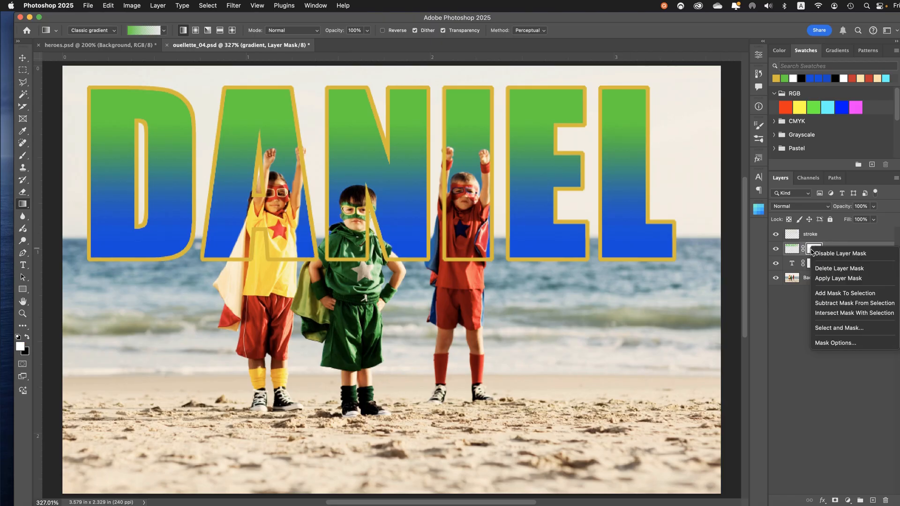
left_click(826, 272)
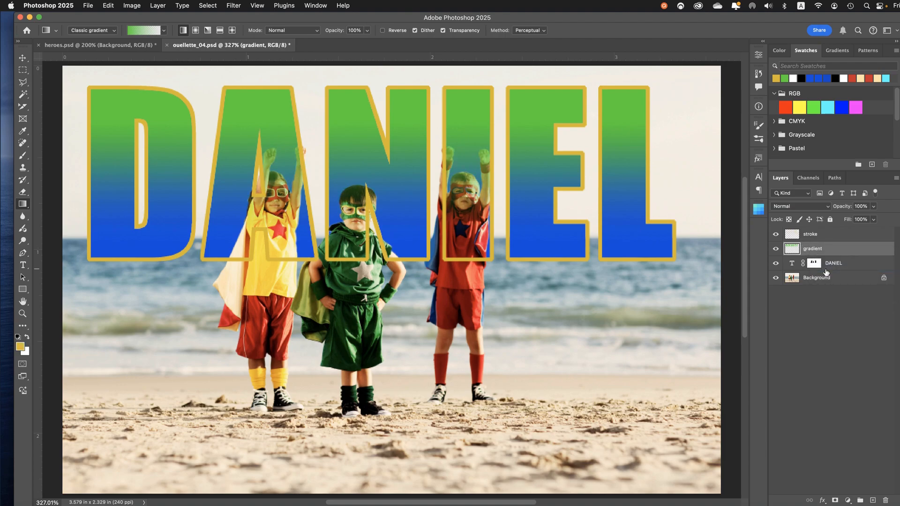
Group the stroke, gradient and name text layers, and name the group "masked items"
left_click(818, 264)
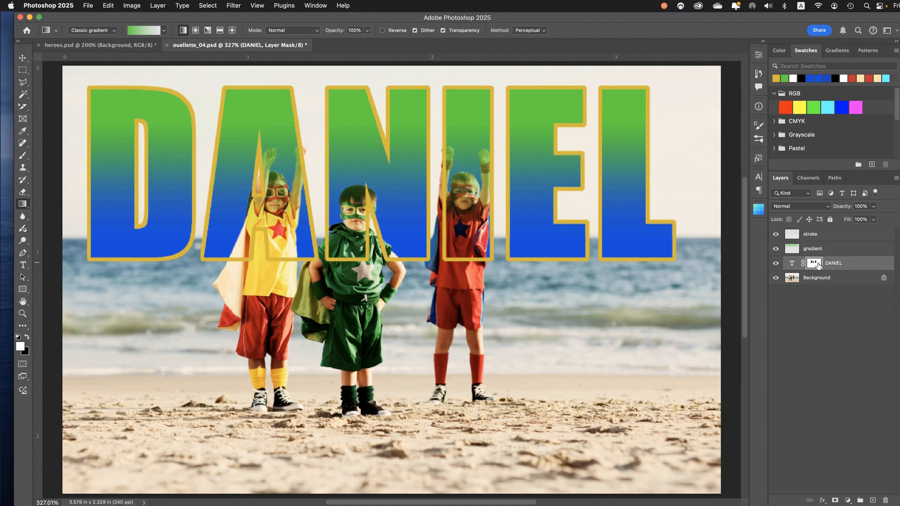
left_click(811, 235)
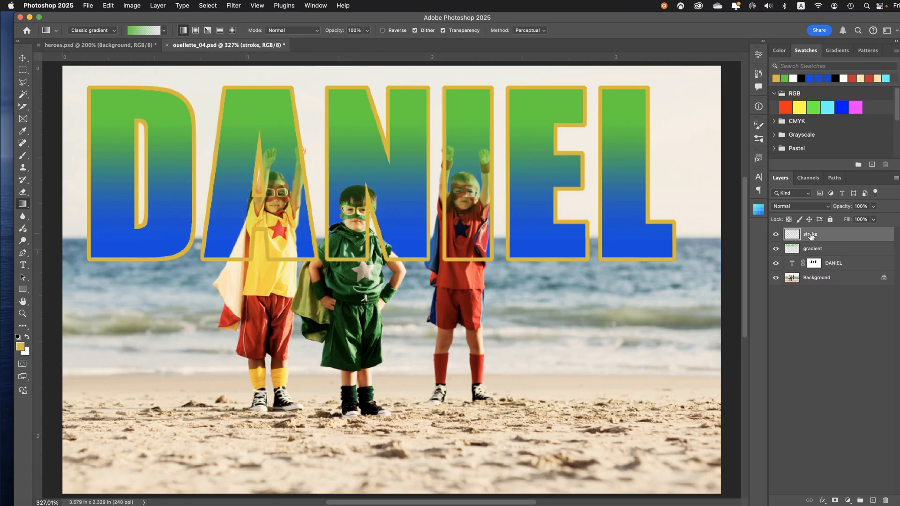
left_click(793, 267, "shift")
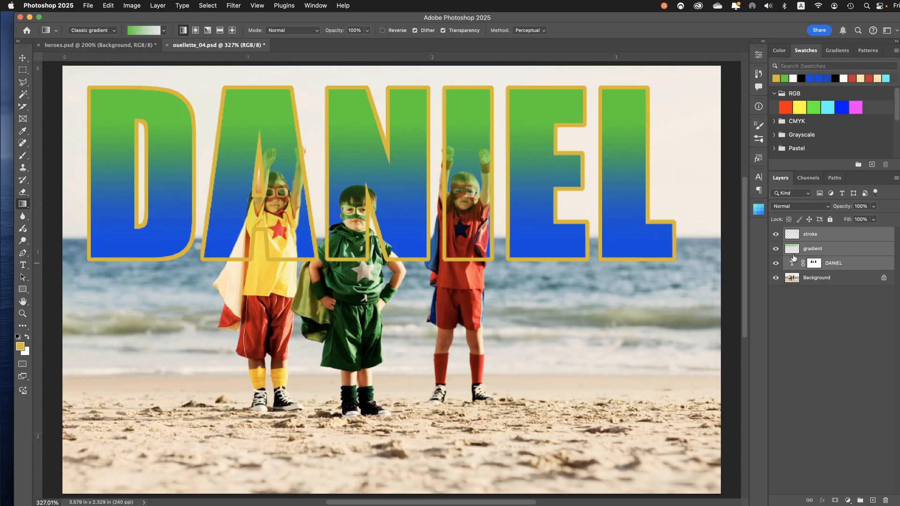
left_click(861, 500)
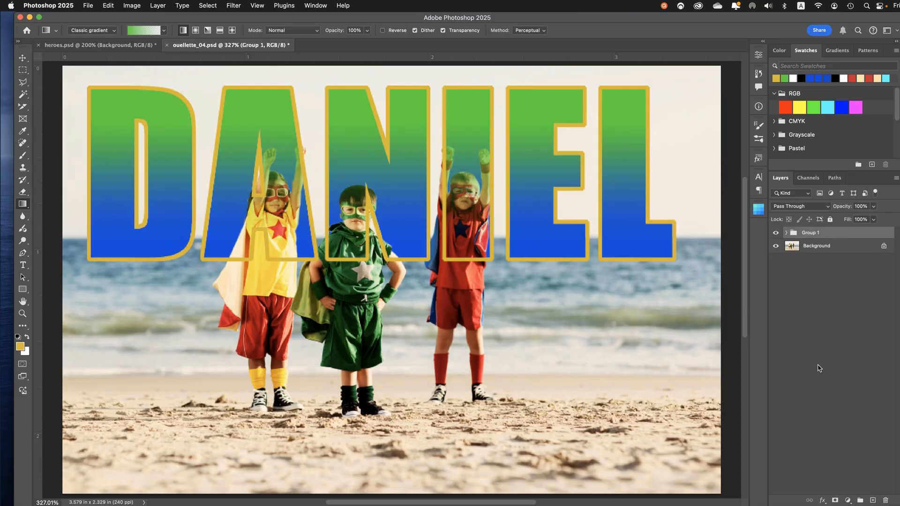
left_click(787, 234)
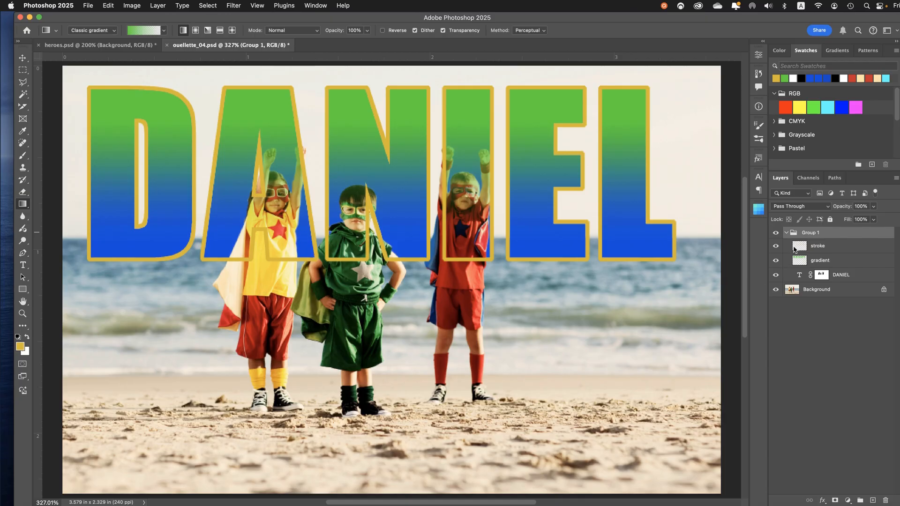
double_click(804, 233)
type("masked items")
key("Return")
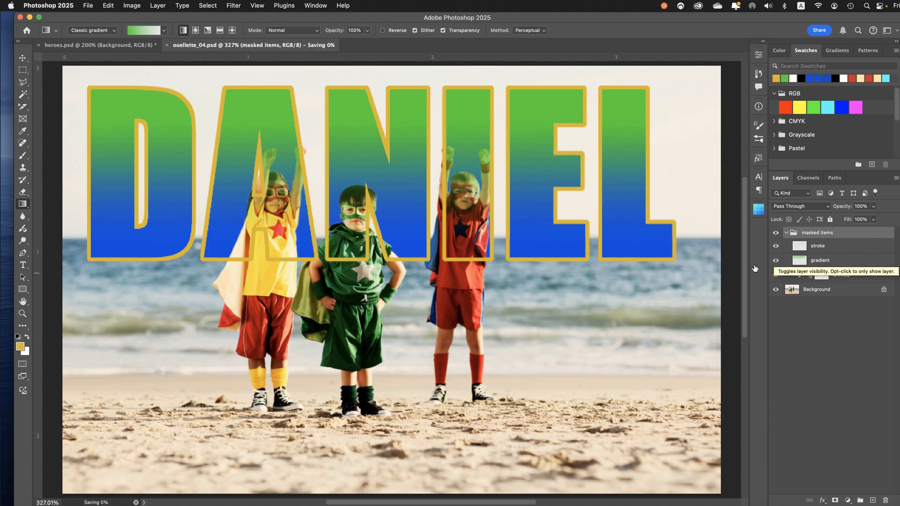
Move the layer mask from the name text layer to the "masked items" group
left_click(823, 275)
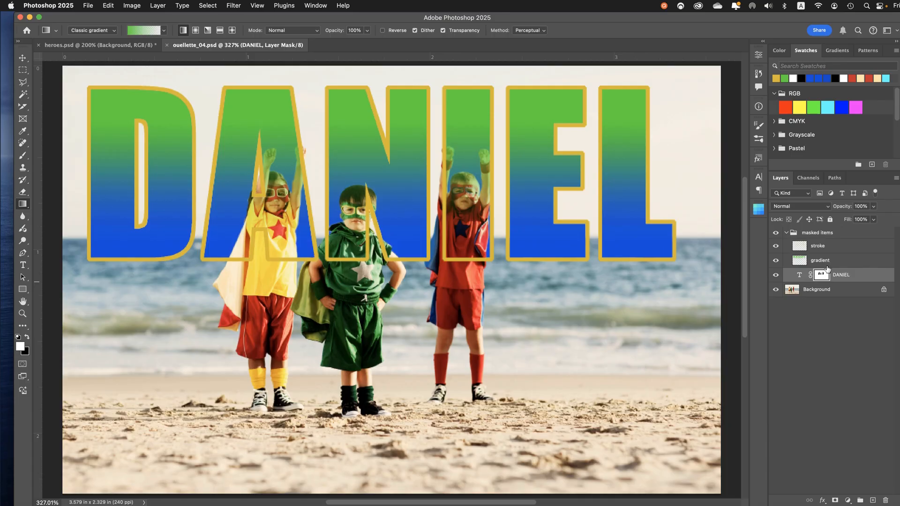
left_click_drag(824, 274, 823, 235)
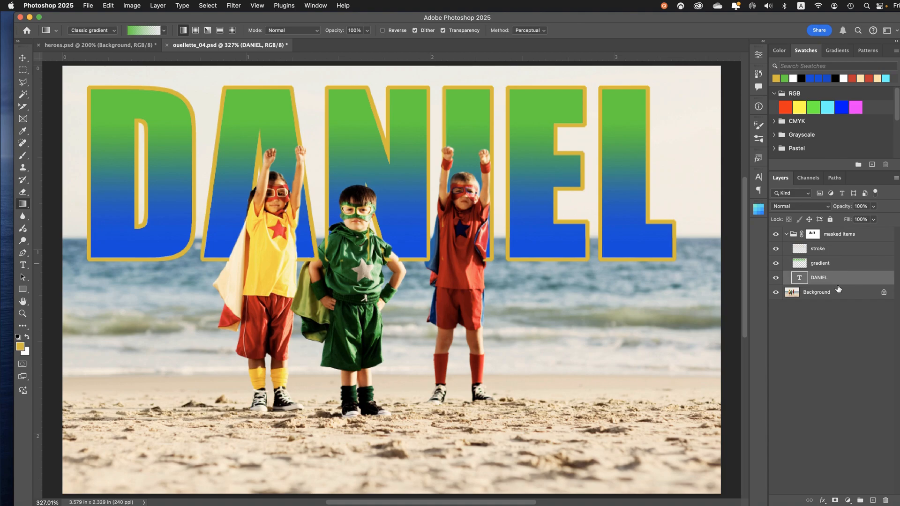
Paint black on the group's mask with a small brush to clear stray letter edges over the green-costumed child, and save the file
left_click(815, 235)
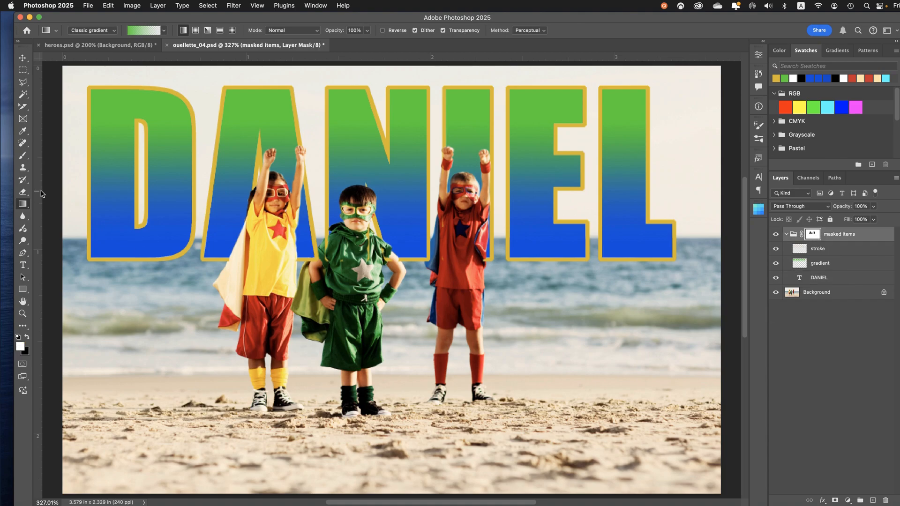
key("super+equal")
key("super+equal")
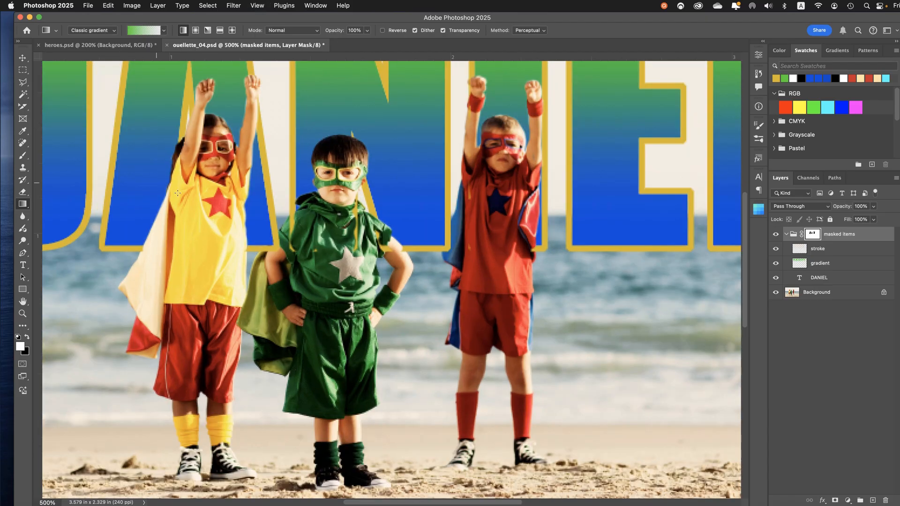
left_click_drag(177, 190, 248, 259)
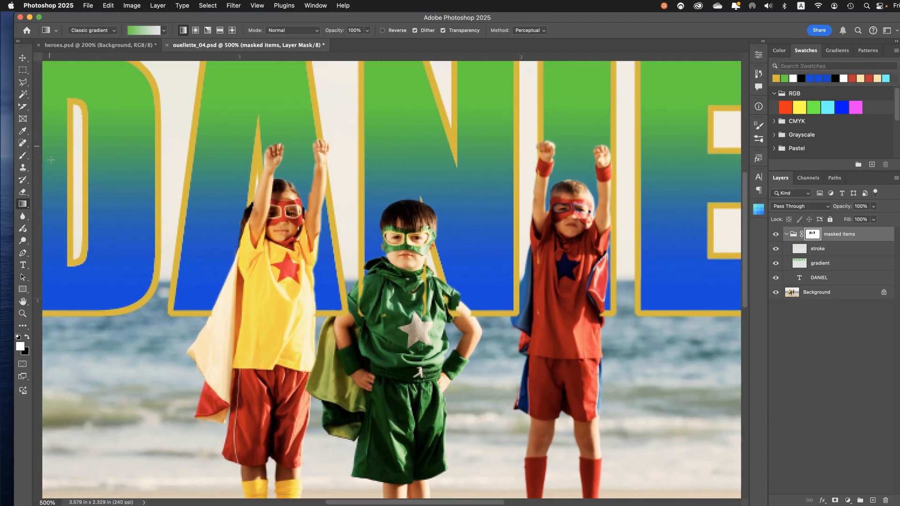
left_click(22, 159)
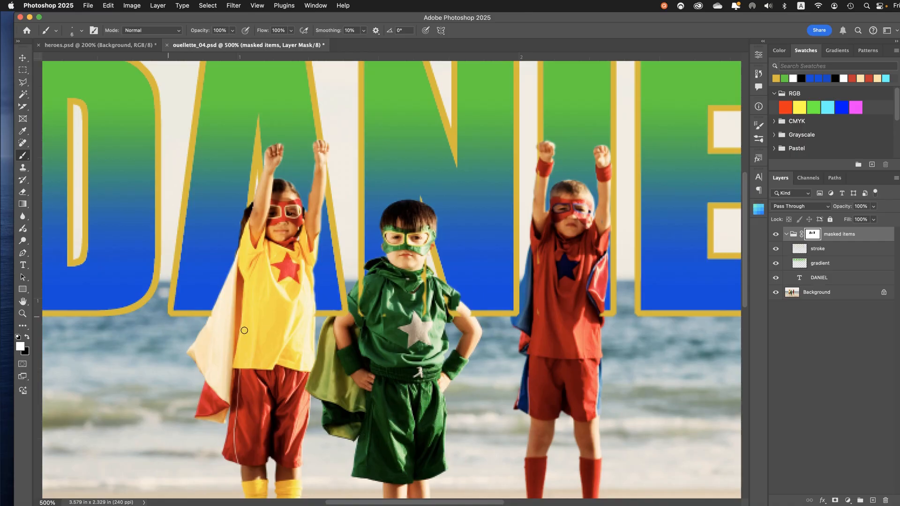
key("bracketright")
key("bracketright")
key("bracketright")
key("bracketright")
key("bracketright")
key("bracketright")
key("bracketright")
left_click(27, 338)
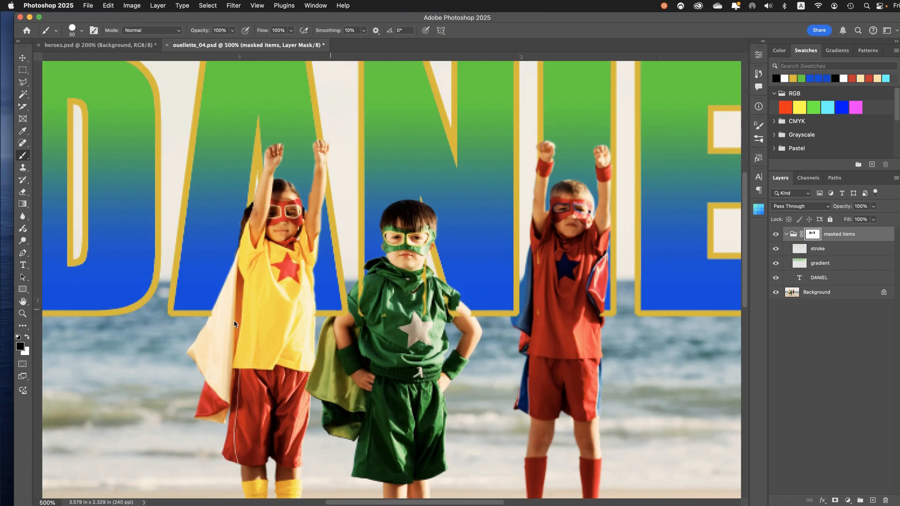
key("bracketleft")
left_click_drag(371, 289, 359, 311)
mouse_move(423, 314)
left_mouse_down()
mouse_move(424, 269)
mouse_move(441, 302)
mouse_move(470, 322)
left_mouse_up()
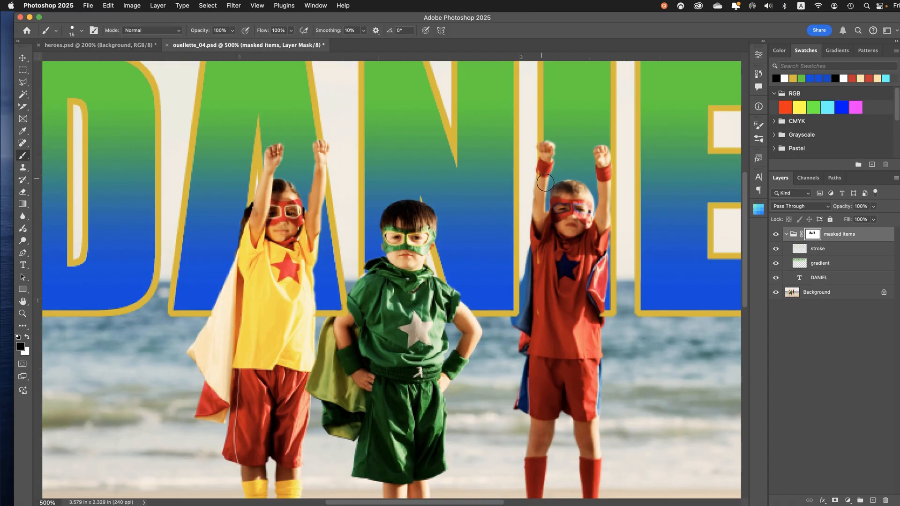
key("bracketleft")
key("bracketleft")
key("super+0")
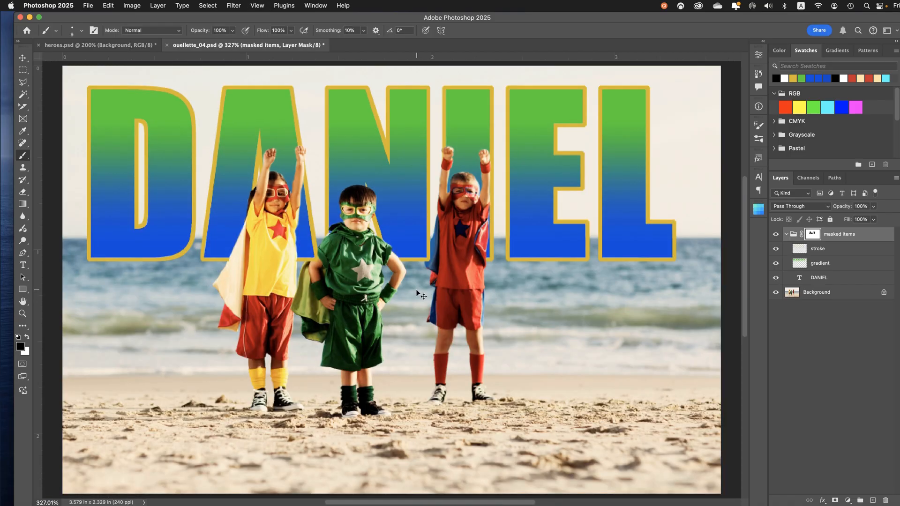
key("super+s")
Add a new layer named "sky" directly above the name text layer inside the group
left_click(825, 279)
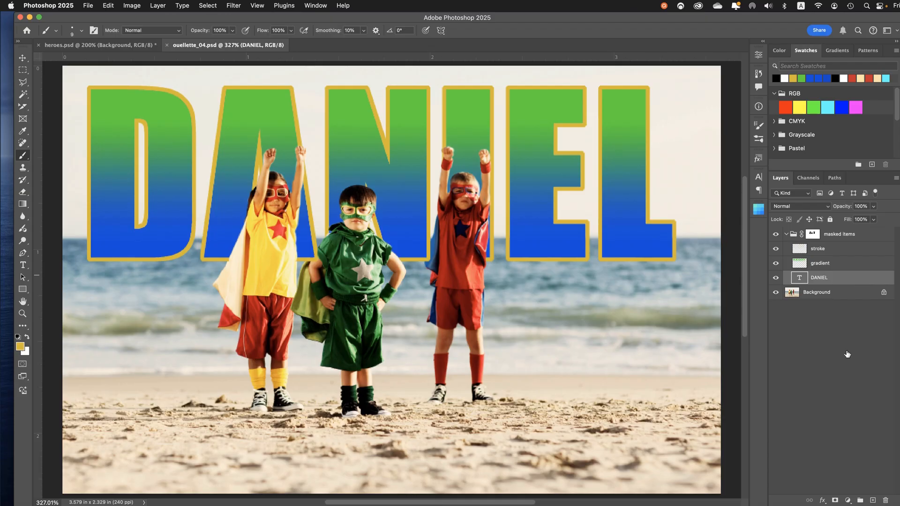
left_click(874, 500)
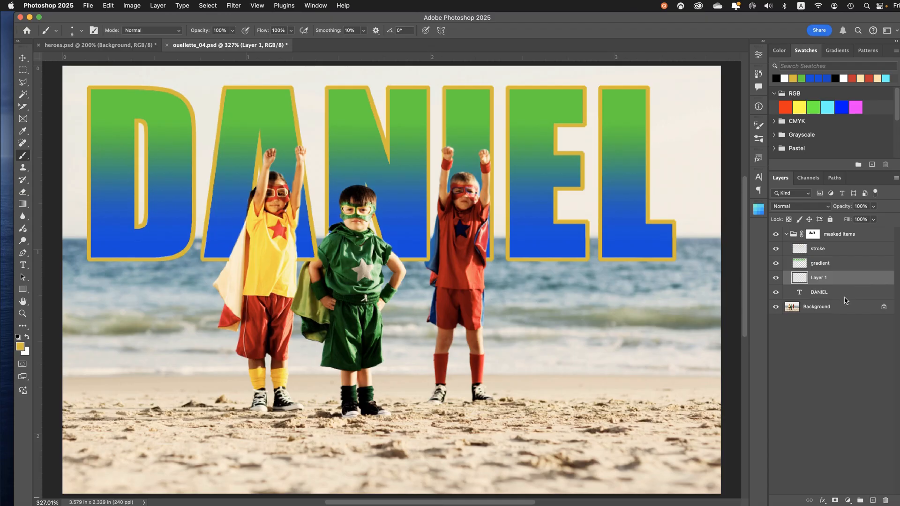
double_click(817, 280)
type("sky")
key("Return")
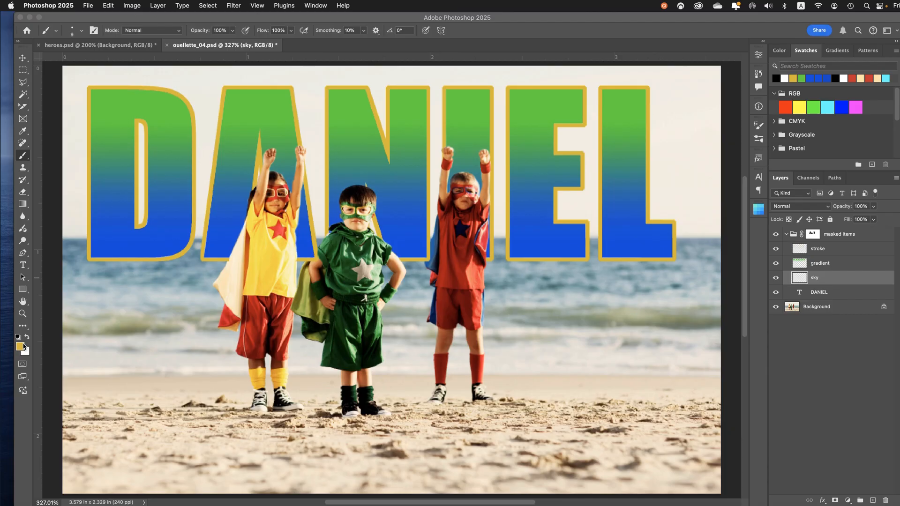
Set the foreground color to a bright sky blue
left_click(23, 348)
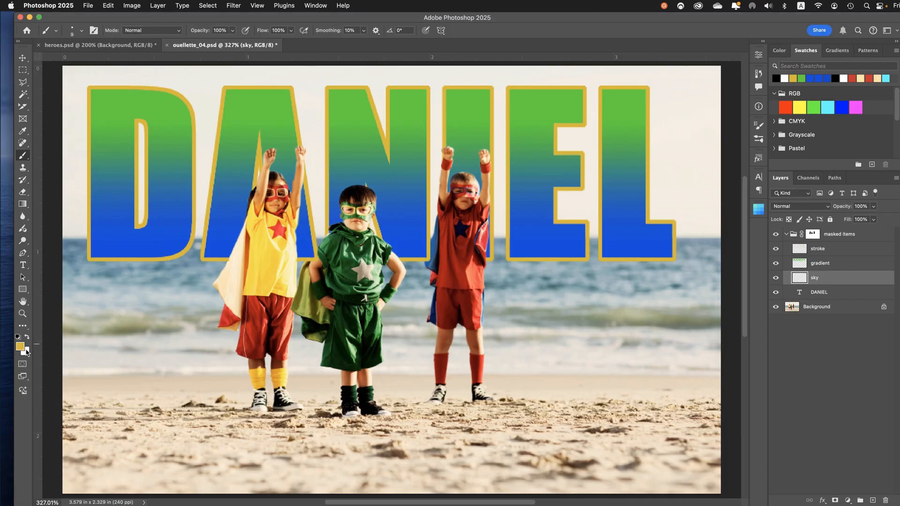
left_click(24, 349)
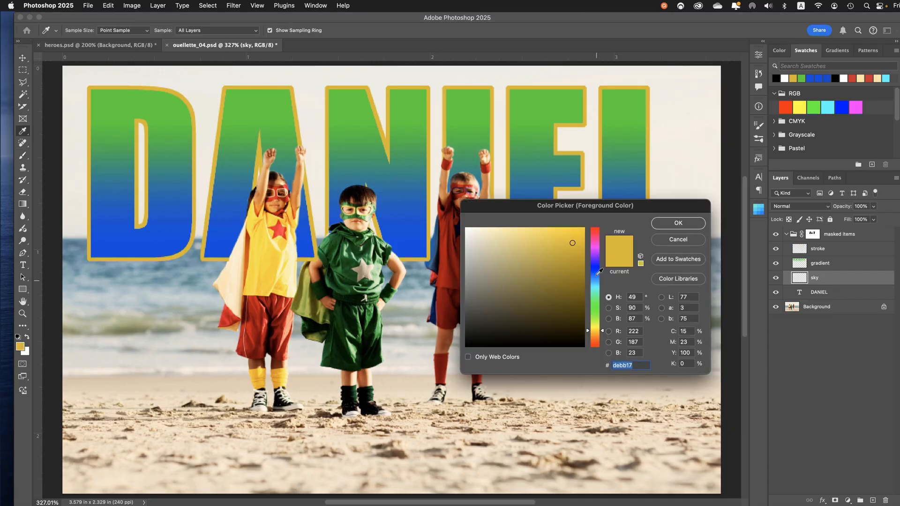
left_click(596, 274)
left_click_drag(596, 277, 600, 281)
left_click(570, 241)
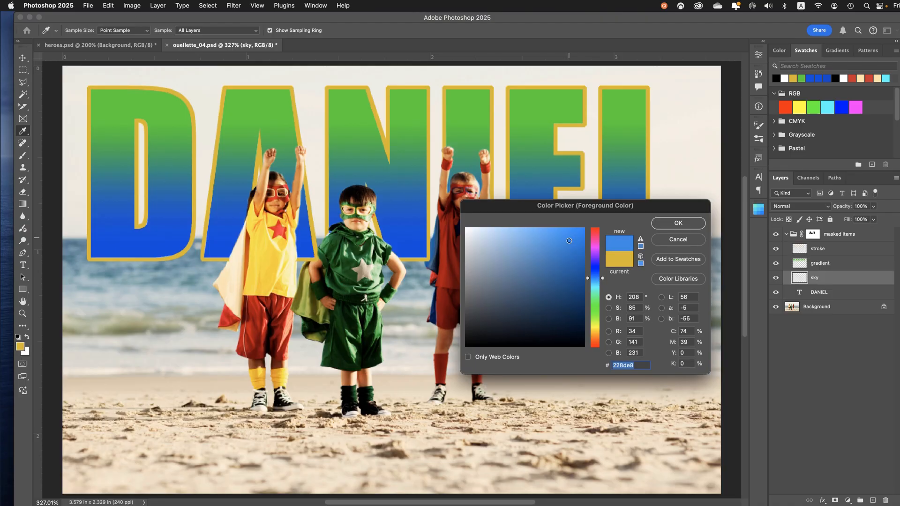
left_click_drag(568, 241, 566, 241)
left_click(665, 225)
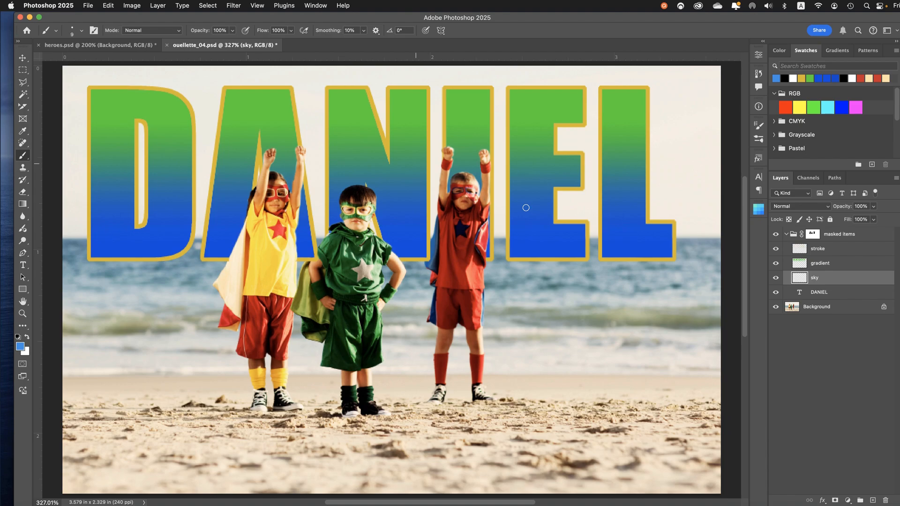
Try a green-to-transparent classic gradient running down the sky on the sky layer, and undo it
left_click(25, 205)
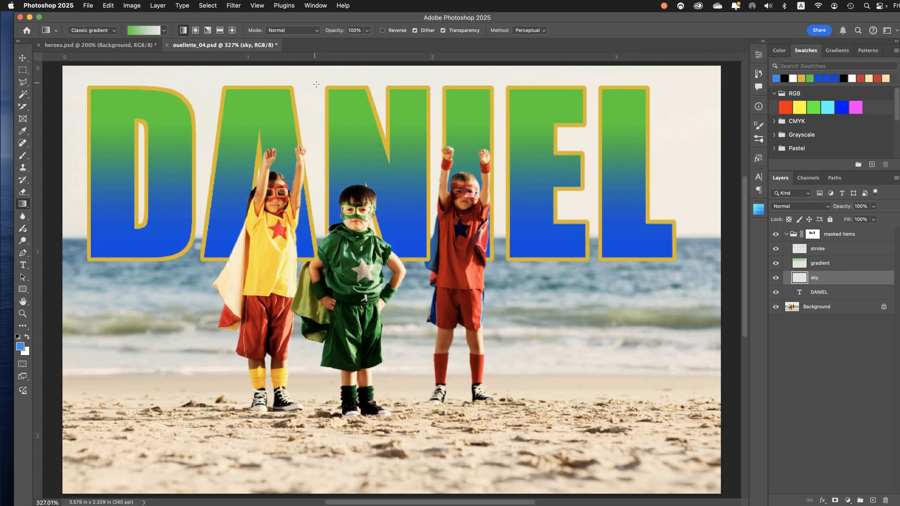
left_click_drag(318, 94, 352, 231)
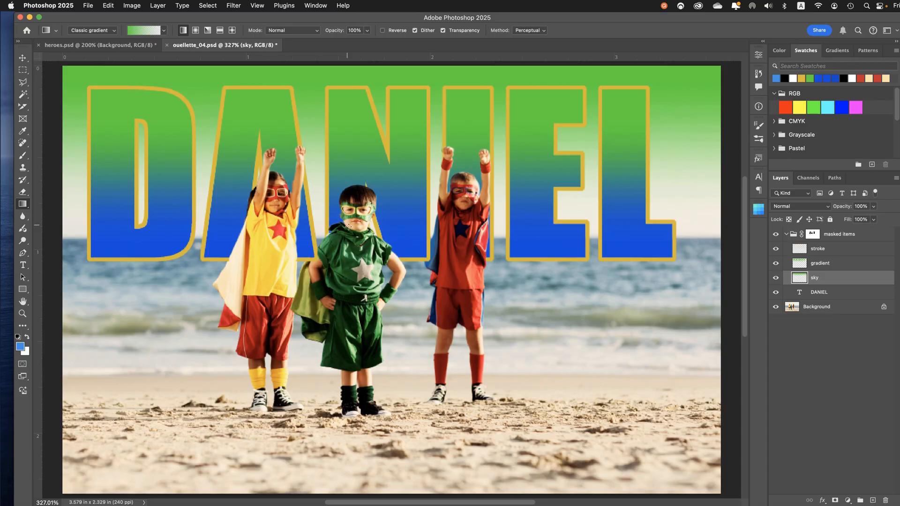
key("super+z")
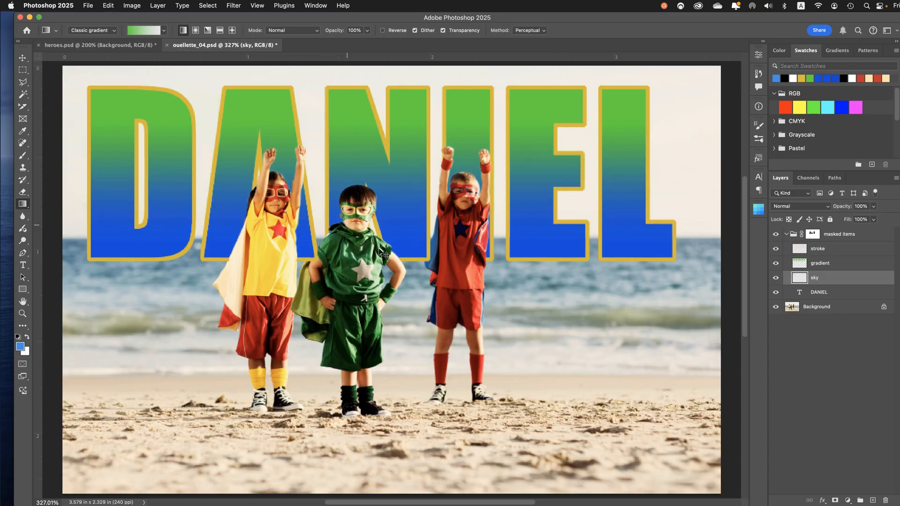
Switch the Gradient tool from Classic gradient to Gradient mode, try a short green-to-transparent fade on the sky layer, and undo that fade
left_click(102, 36)
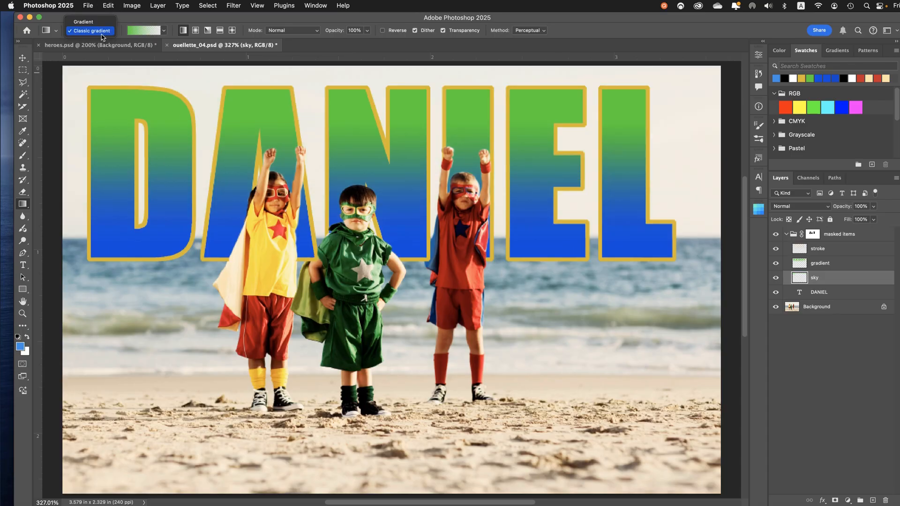
left_click(105, 26)
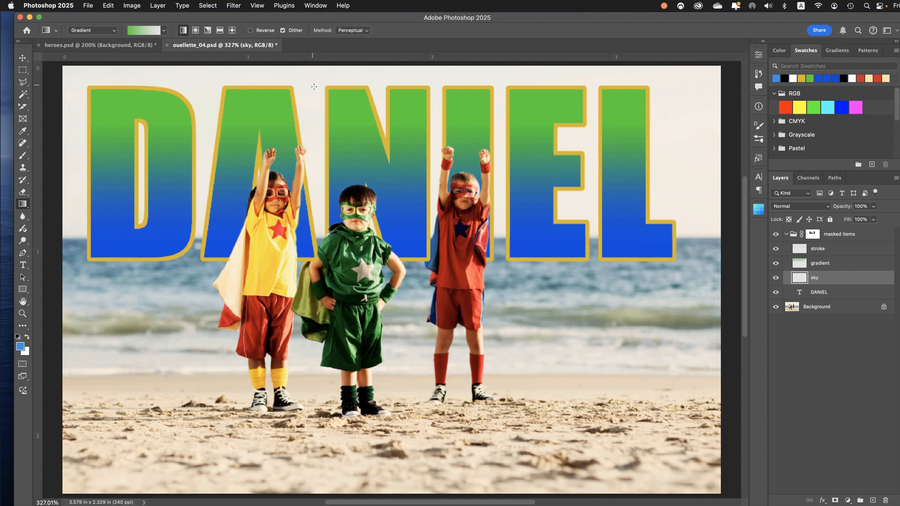
left_click_drag(312, 85, 312, 151)
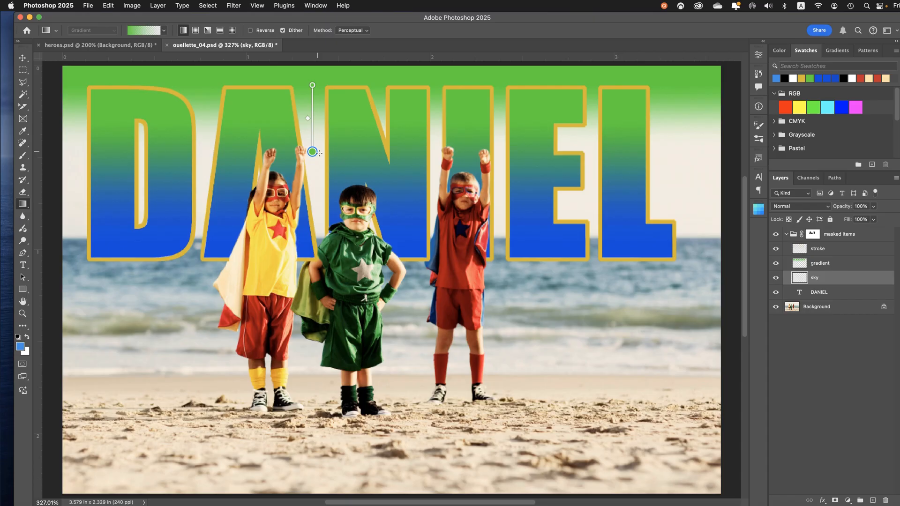
key("super+z")
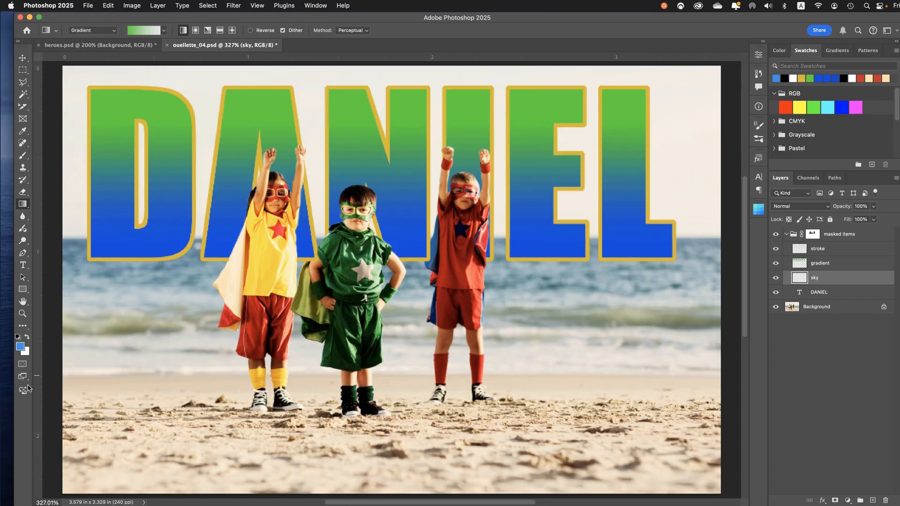
Apply a linear foreground-to-transparent blue gradient on the sky layer, running vertically from the letters' upper edge to just below their base
left_click(165, 31)
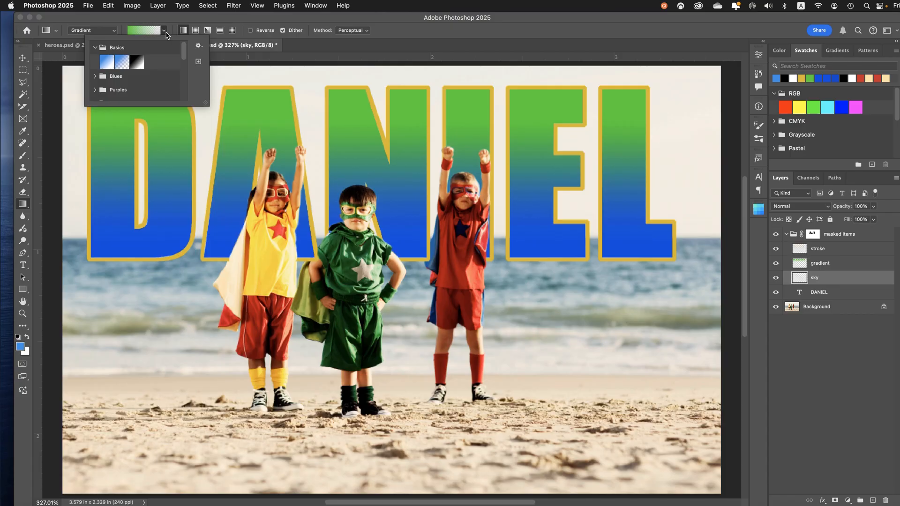
double_click(123, 62)
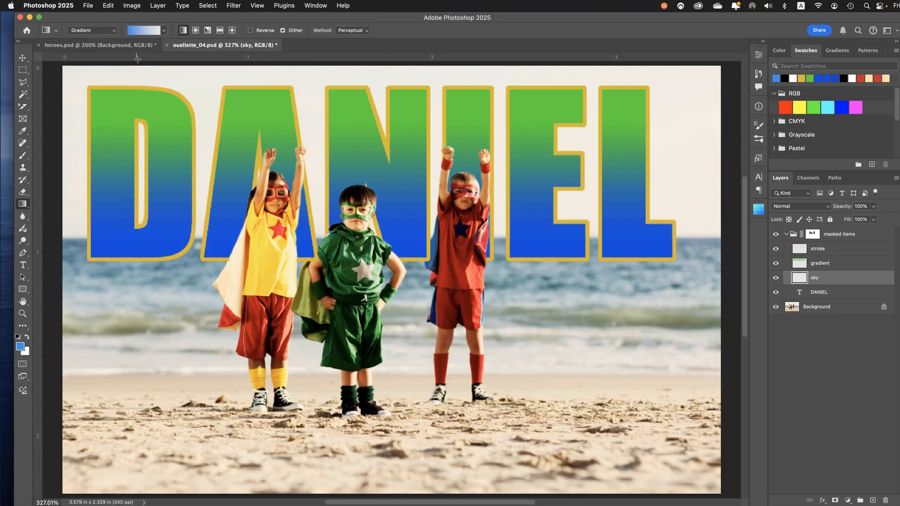
left_click(164, 31)
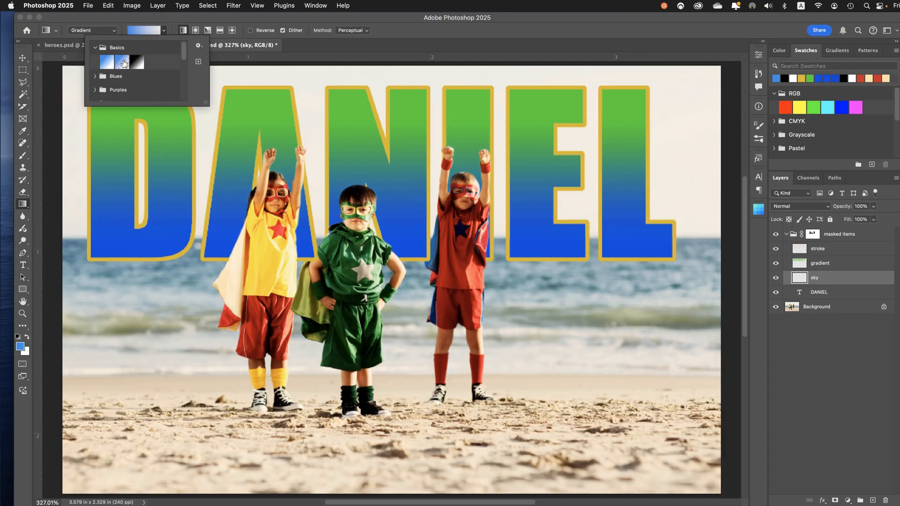
double_click(124, 63)
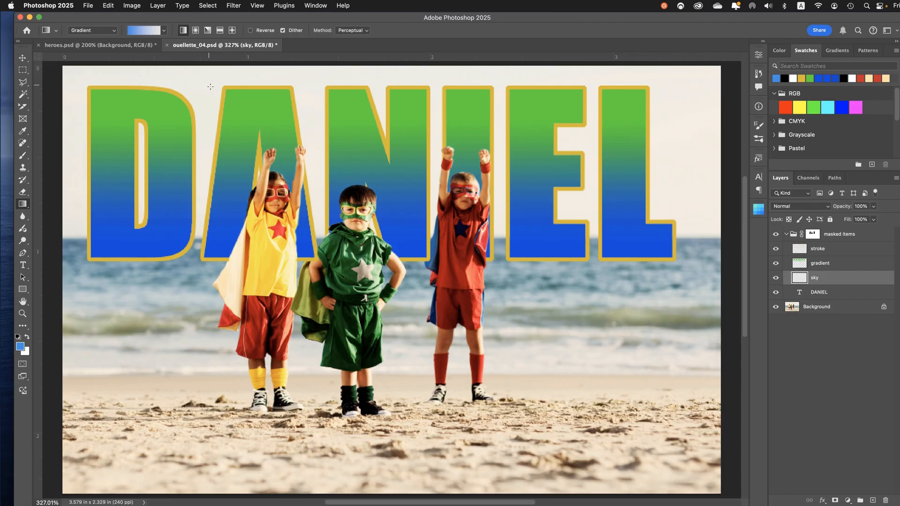
left_click_drag(210, 86, 209, 269)
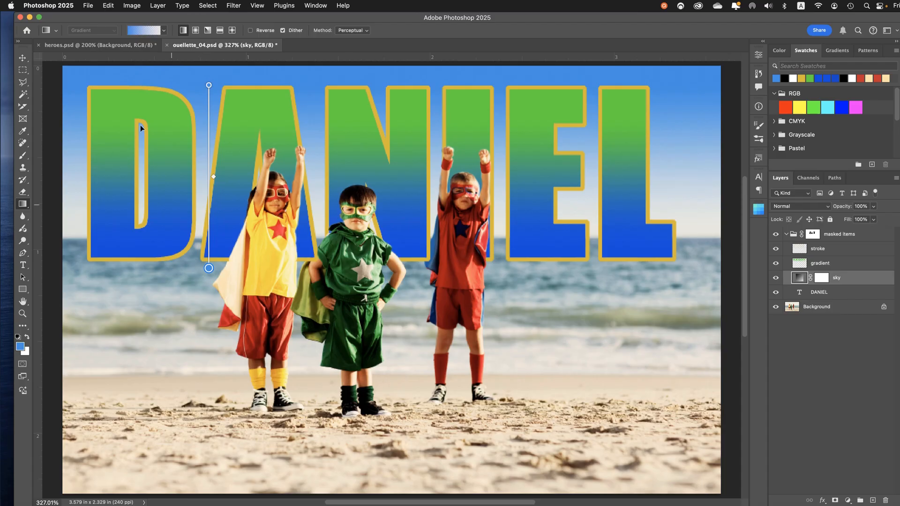
Switch to the Move tool to hide the gradient's on-canvas handles, and save the file
left_click(24, 59)
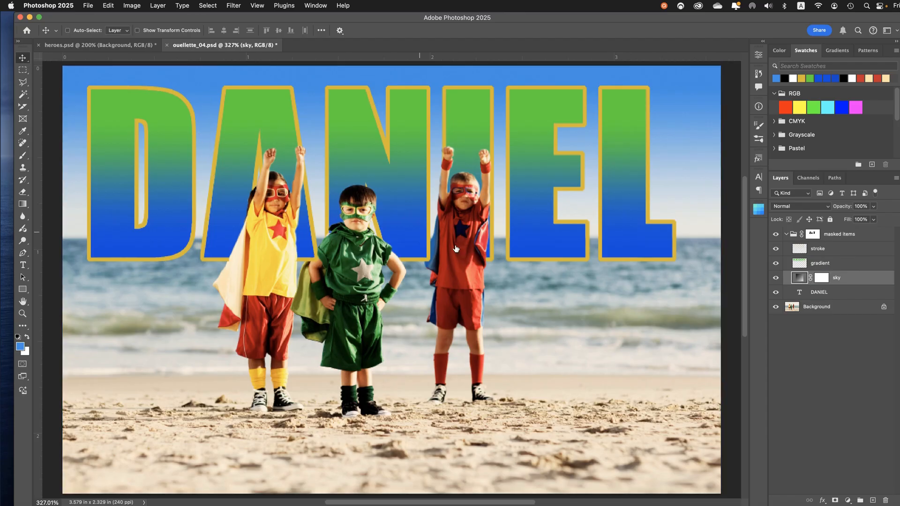
left_click(22, 205)
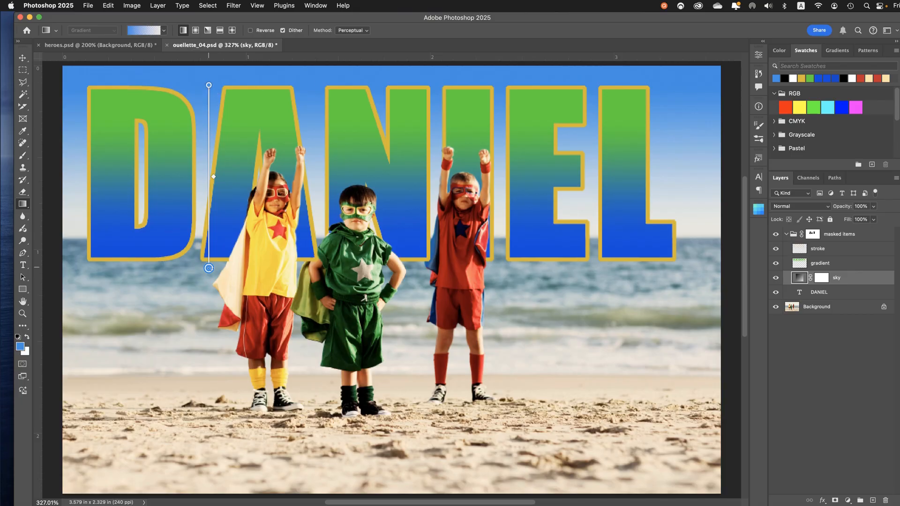
left_click(26, 60)
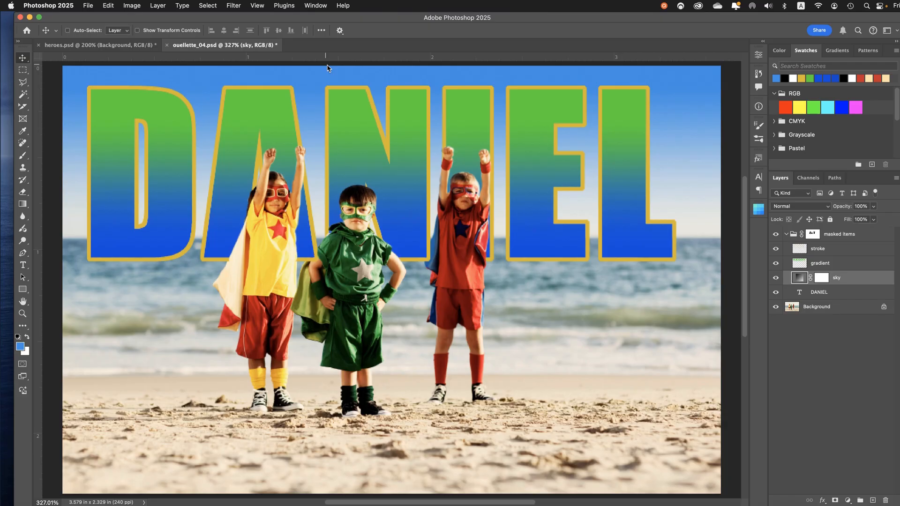
left_click(87, 7)
left_click(90, 99)
Move the sky layer below the name text layer, keeping it inside the masked items group
left_click(803, 288)
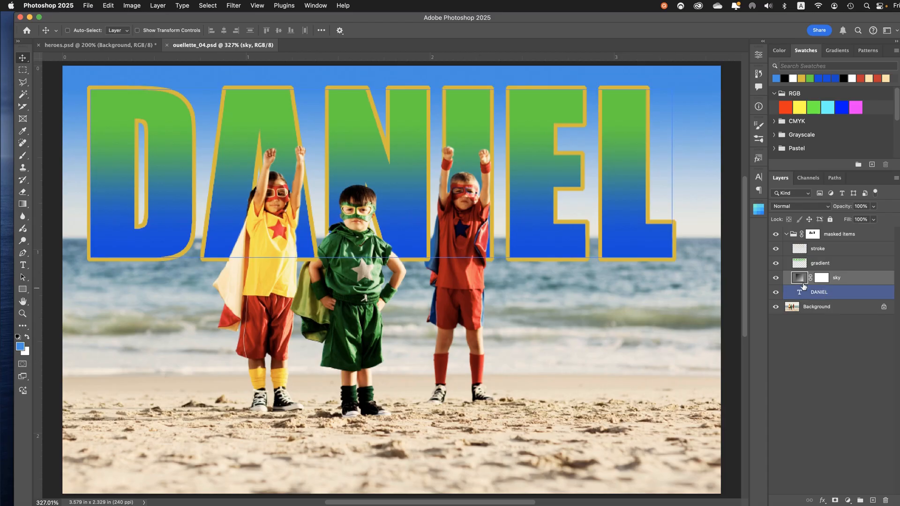
left_click(803, 284)
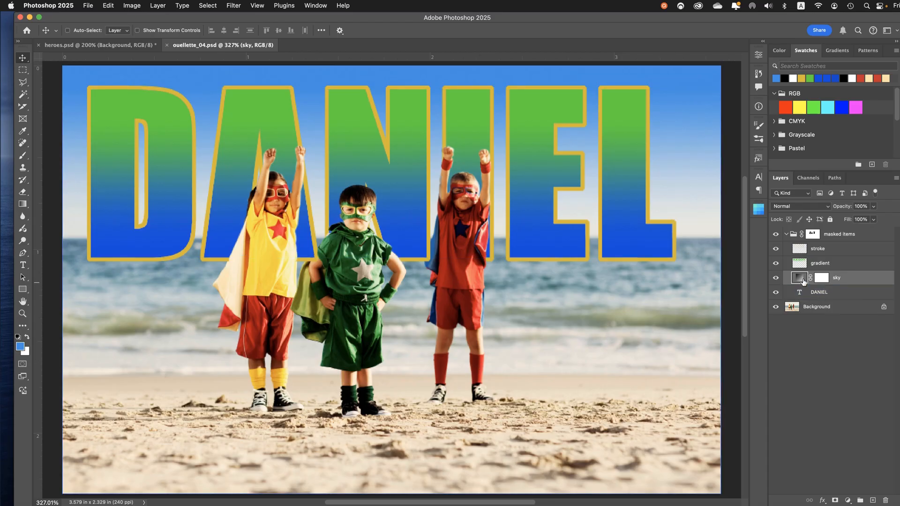
left_click_drag(804, 281, 802, 299)
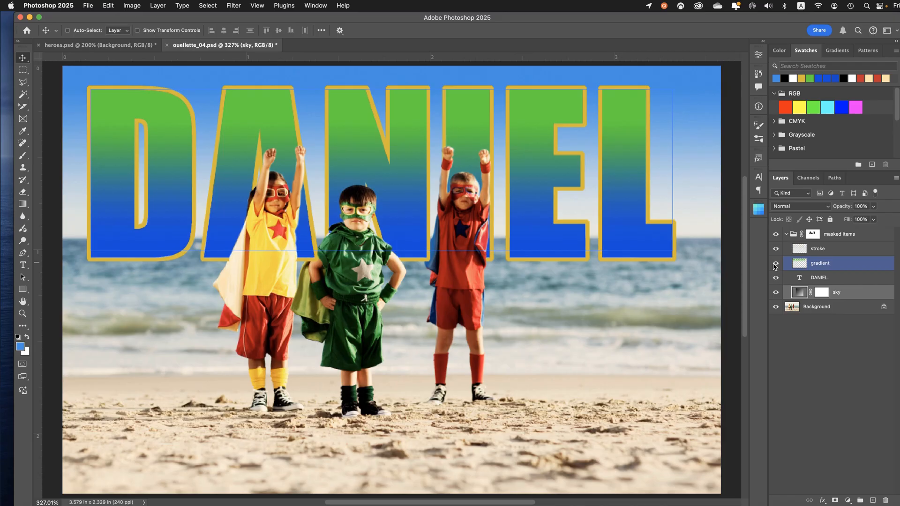
Compare the image with the masked items group hidden and shown, and inspect its mask both disabled and displayed alone
left_click(776, 234)
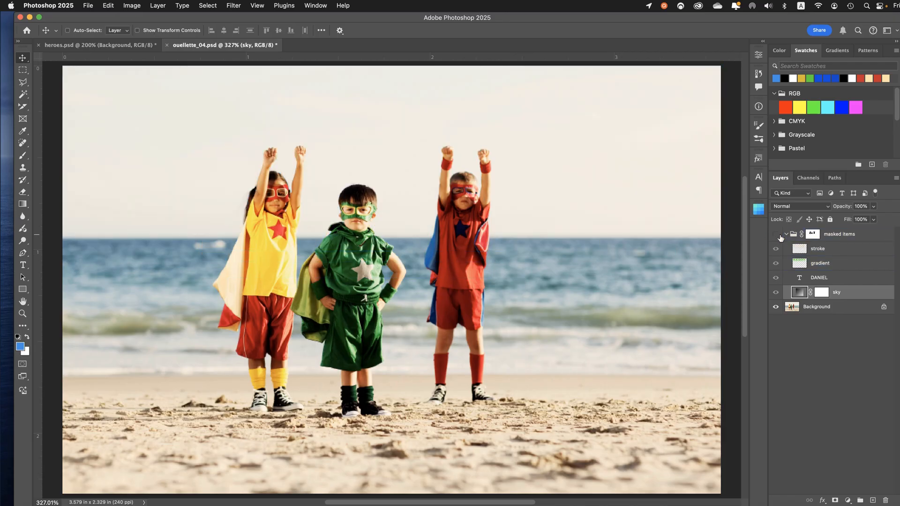
left_click(779, 236)
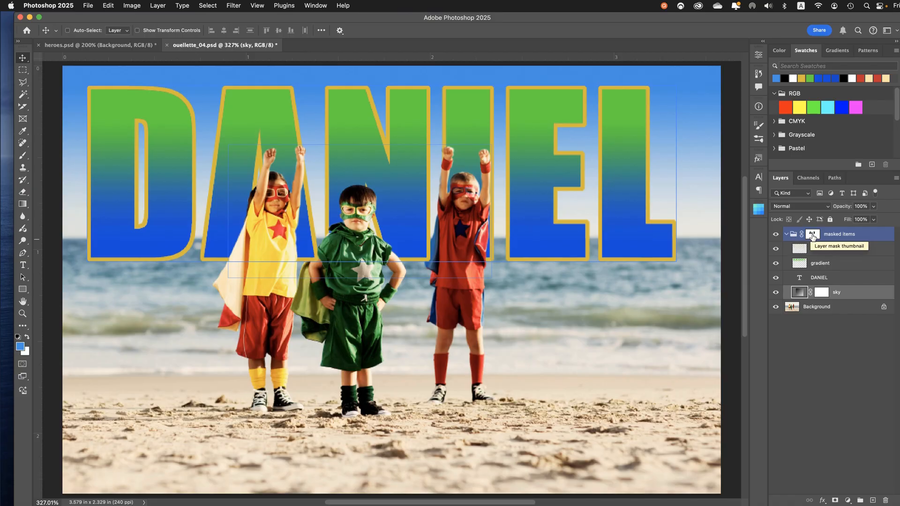
left_click(813, 235)
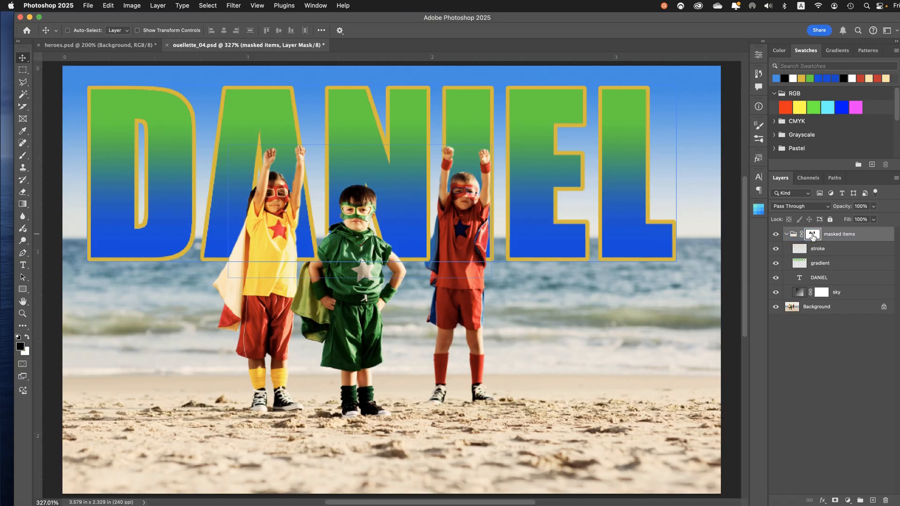
left_click(813, 235, "shift")
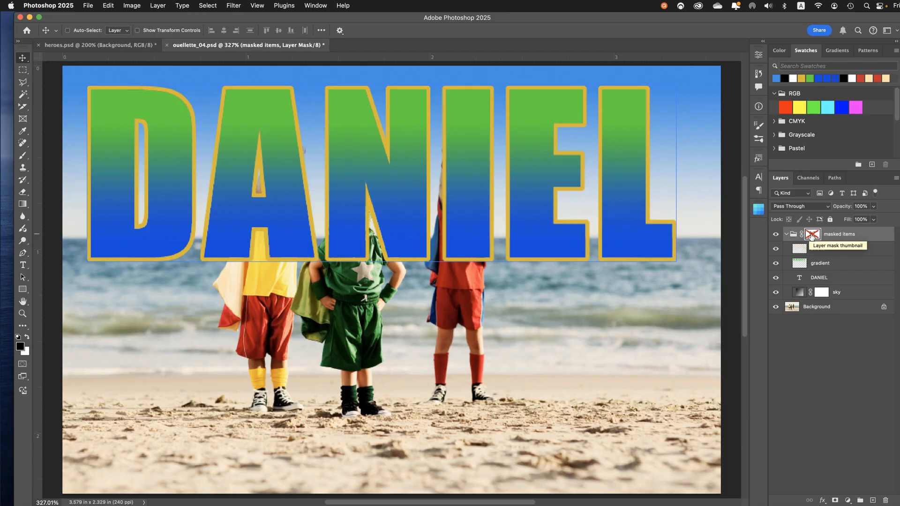
left_click(813, 236, "shift")
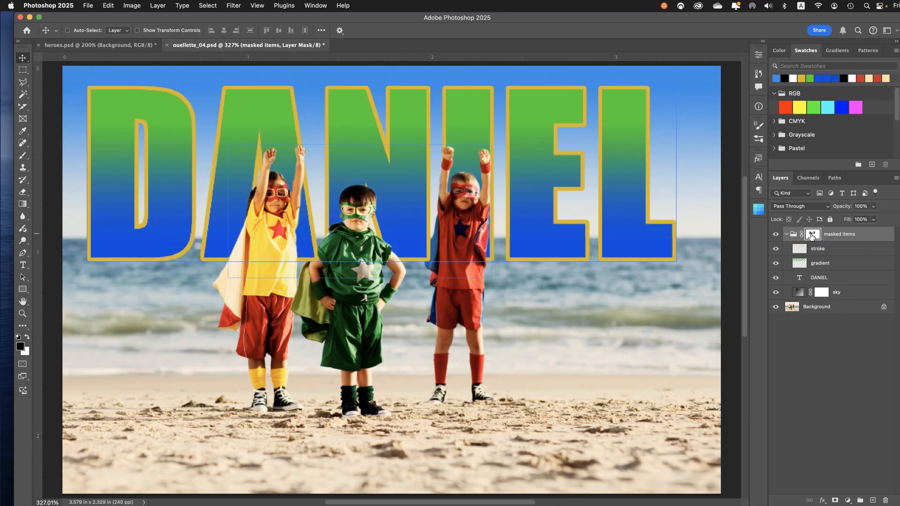
left_click(812, 236, "alt")
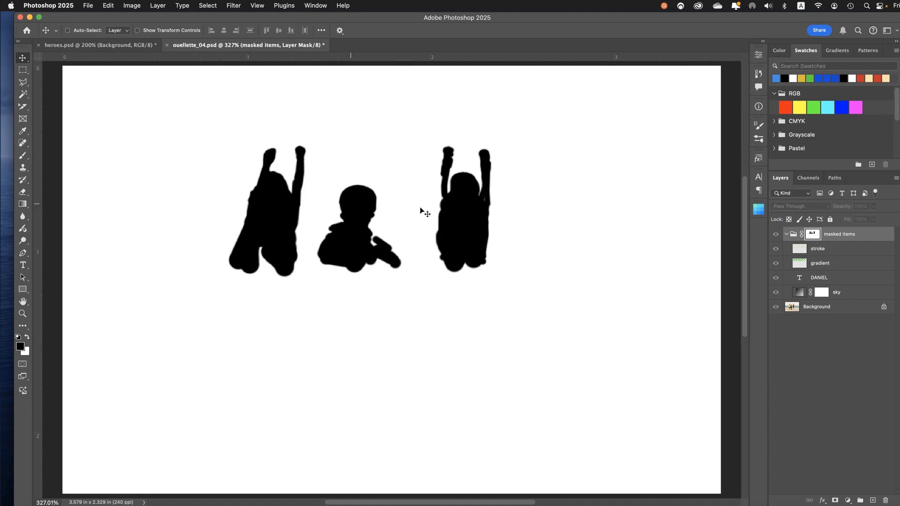
left_click(812, 236, "alt")
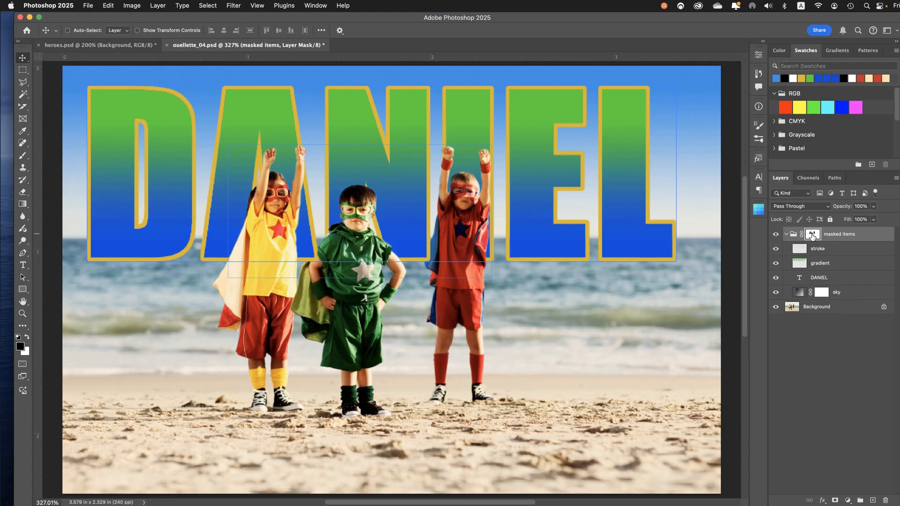
Select the Background layer and save the file
left_click(835, 293)
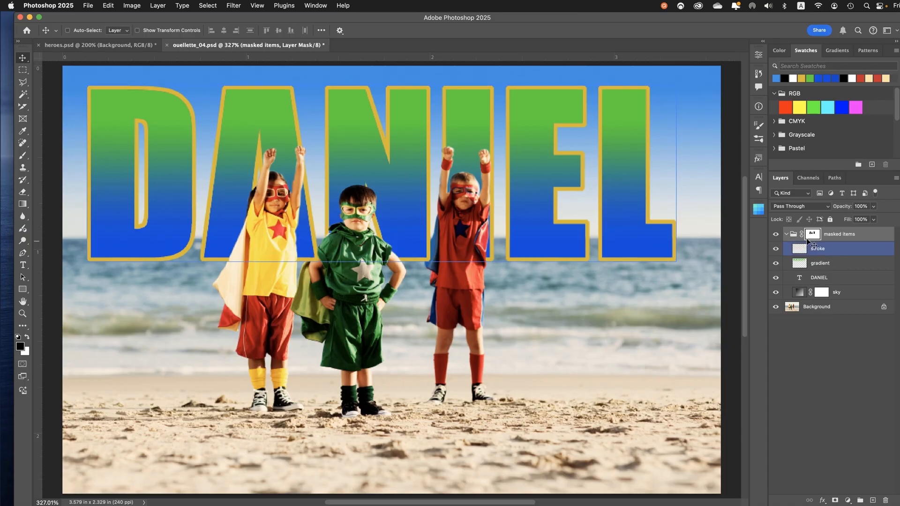
left_click(813, 296)
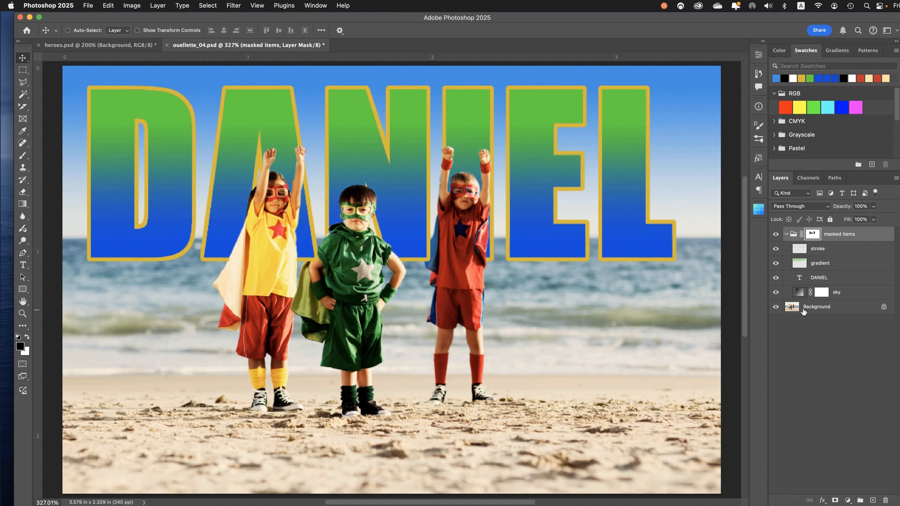
left_click(816, 309)
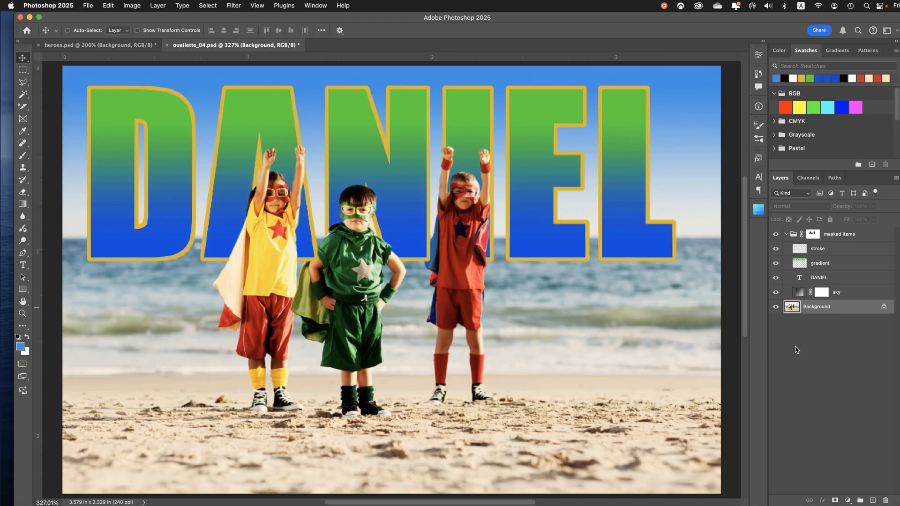
left_click(89, 6)
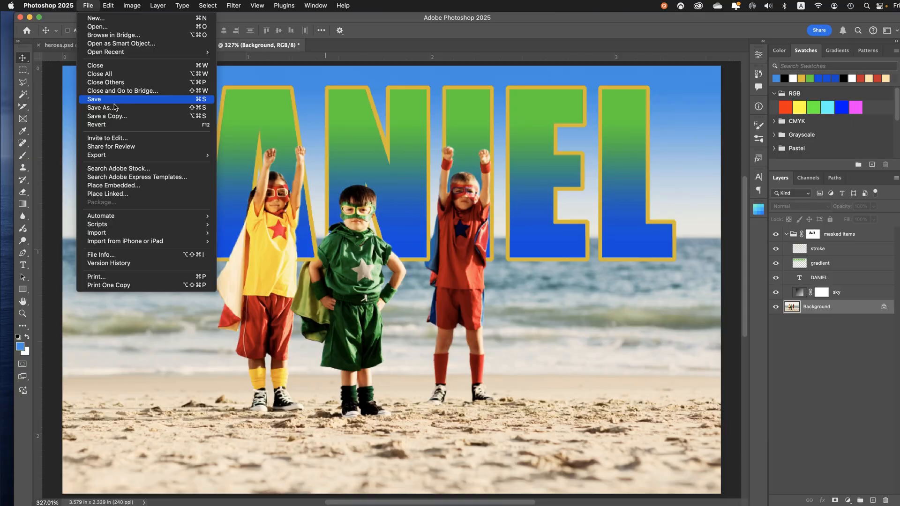
left_click(114, 100)
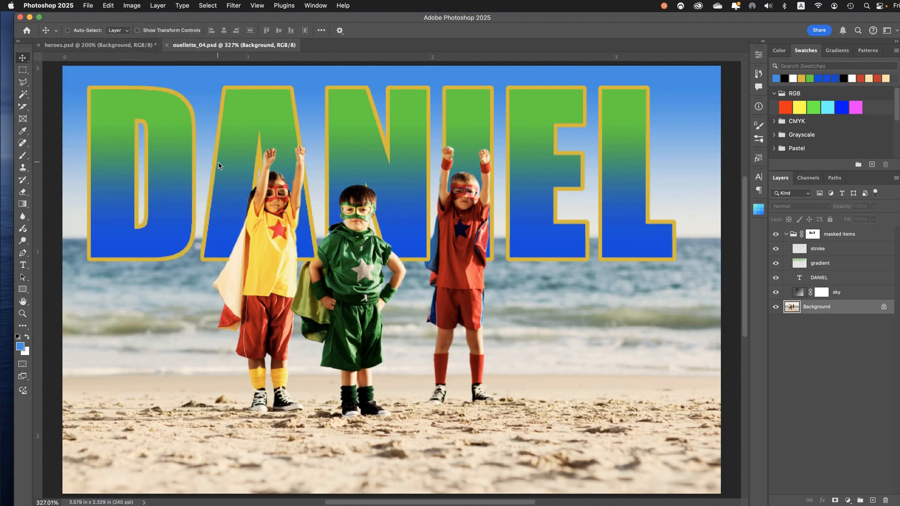